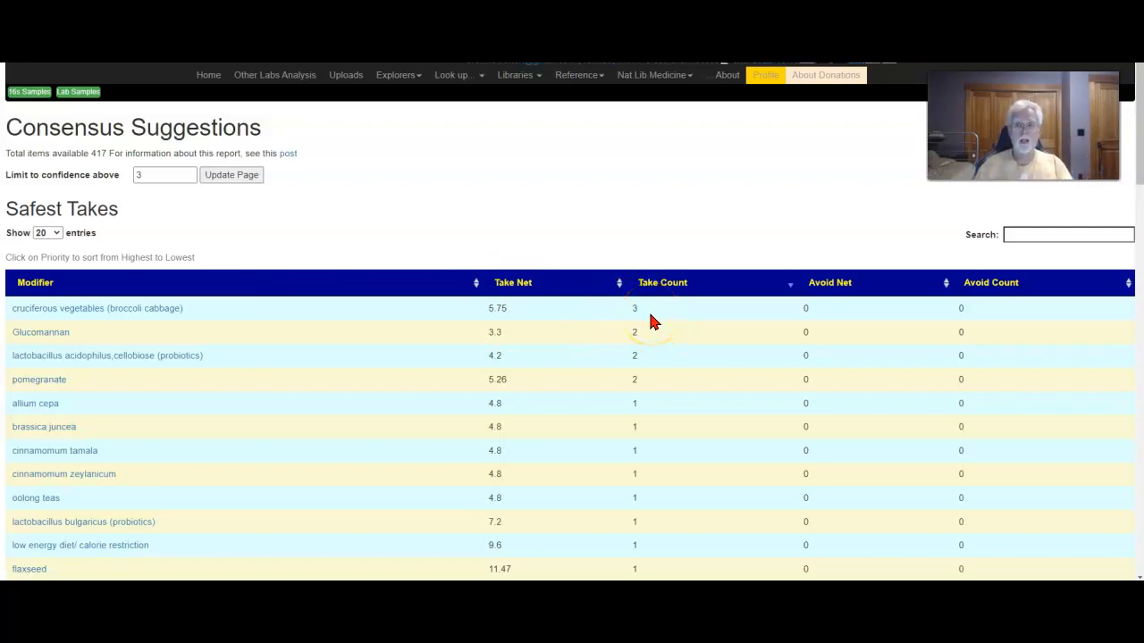
- Review the Consensus Suggestions report, from the Safest Takes table through the Likely Save Takes and Risk / Avoid lists
click(489, 326)
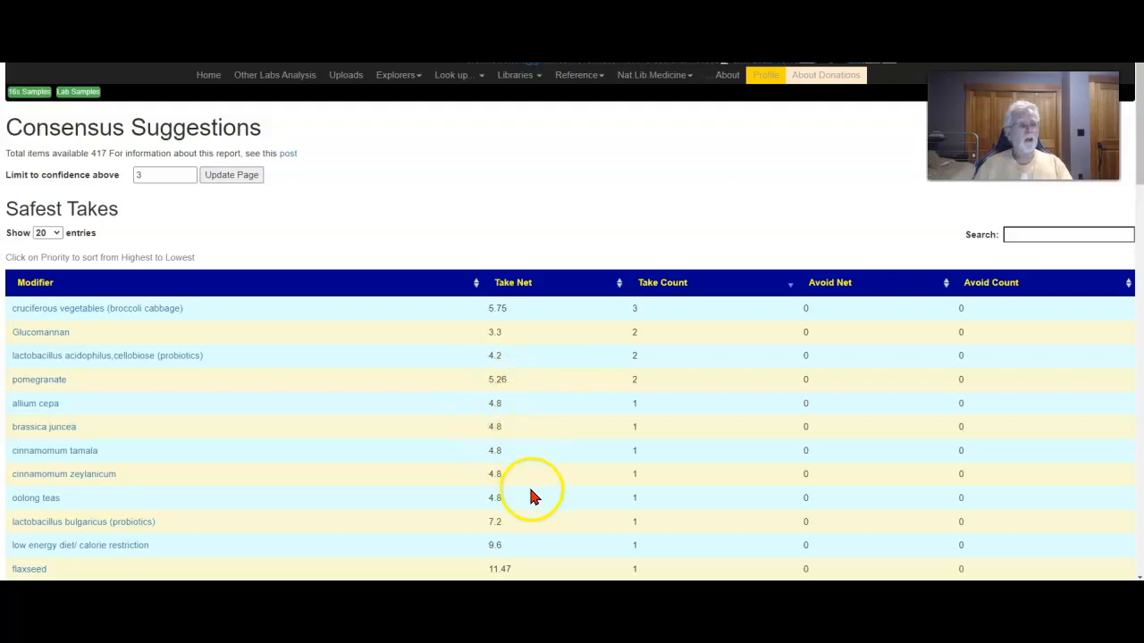
scroll(640, 435, down, 1)
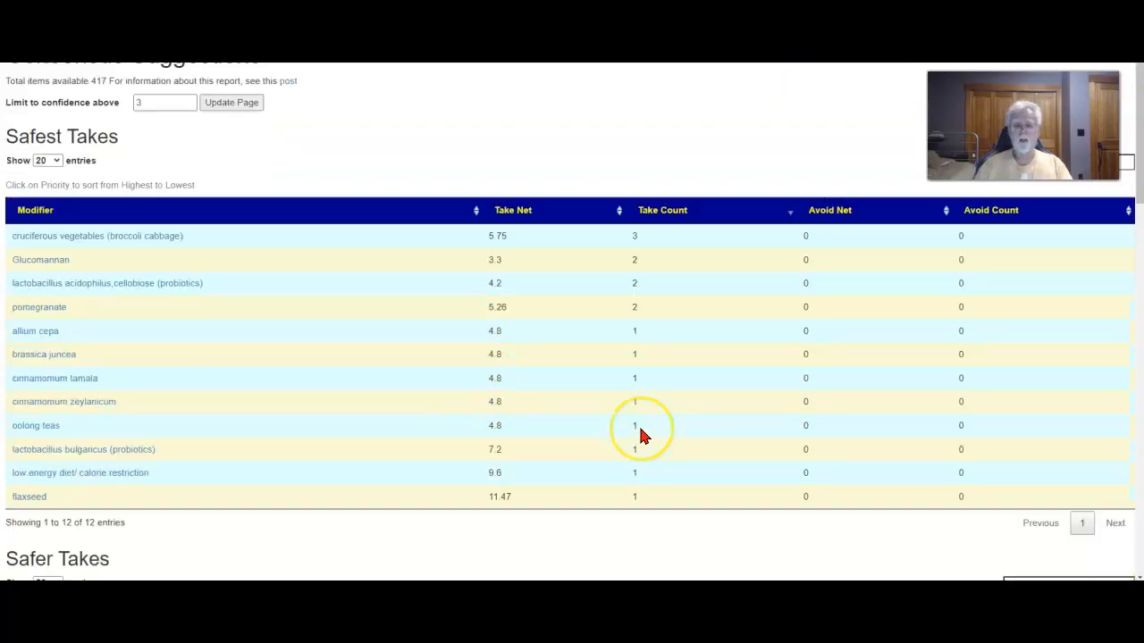
scroll(640, 435, down, 5)
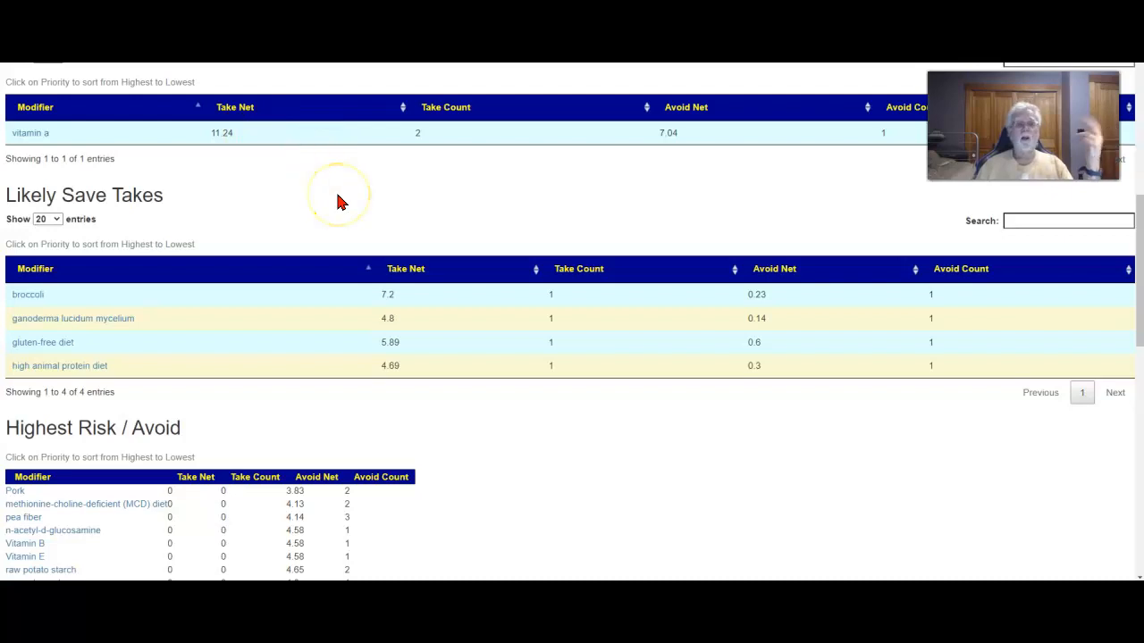
scroll(340, 201, down, 15)
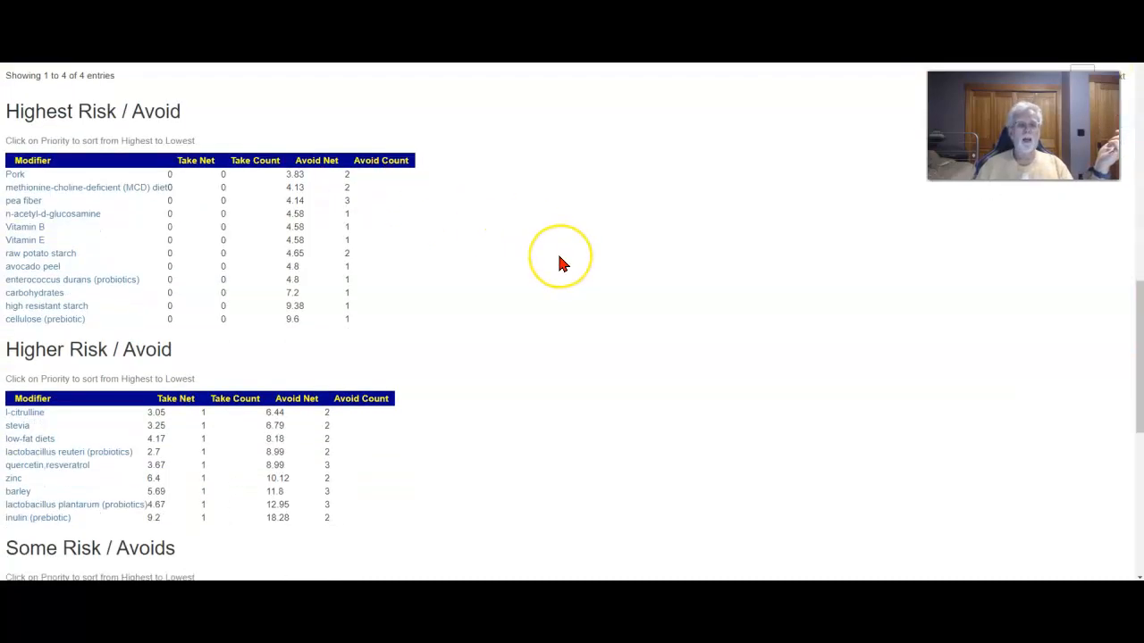
scroll(560, 258, down, 1)
key(Home)
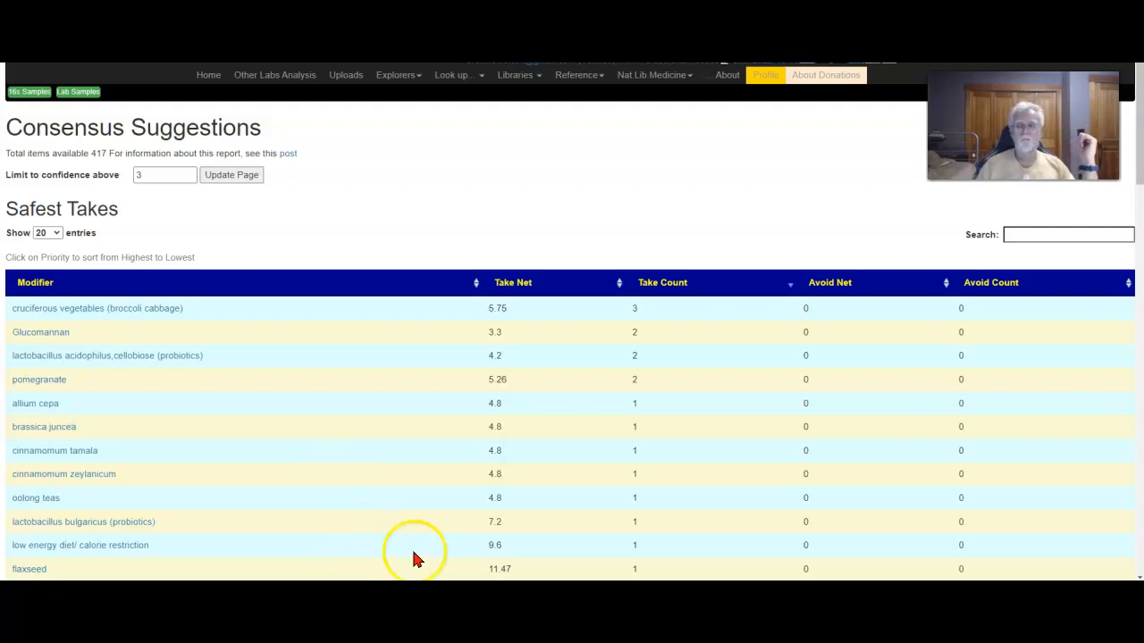
- Switch to Notepad++ with the RWVCA_S74_L001_R1_001.fastq file and highlight the beginning of the DNA sequence on line 22
drag(1143, 64, 373, 70)
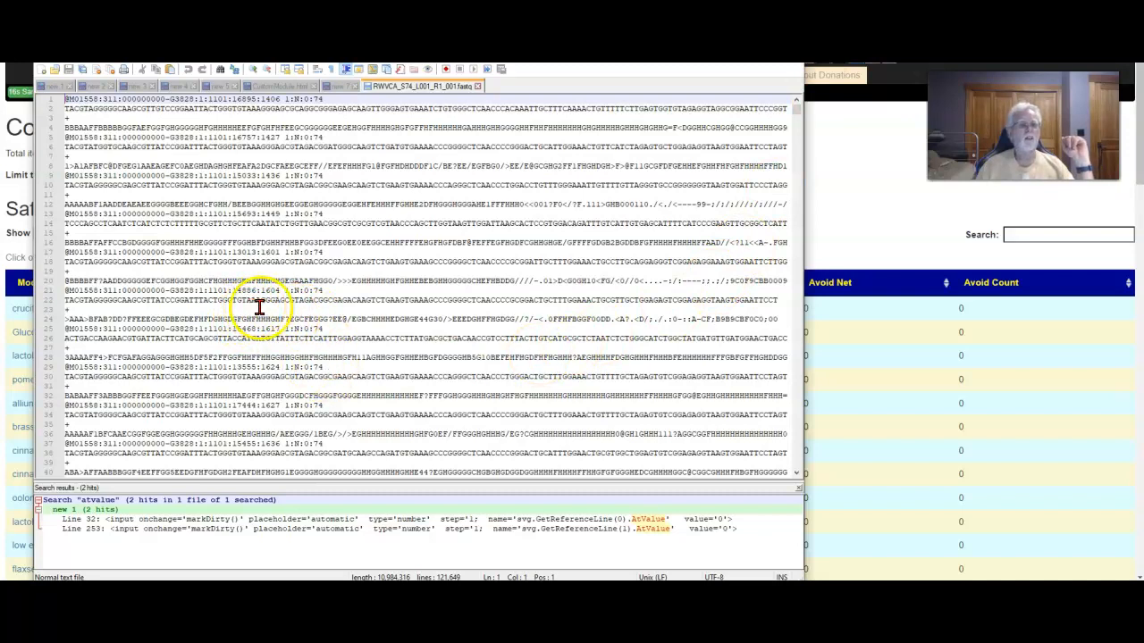
drag(67, 302, 306, 302)
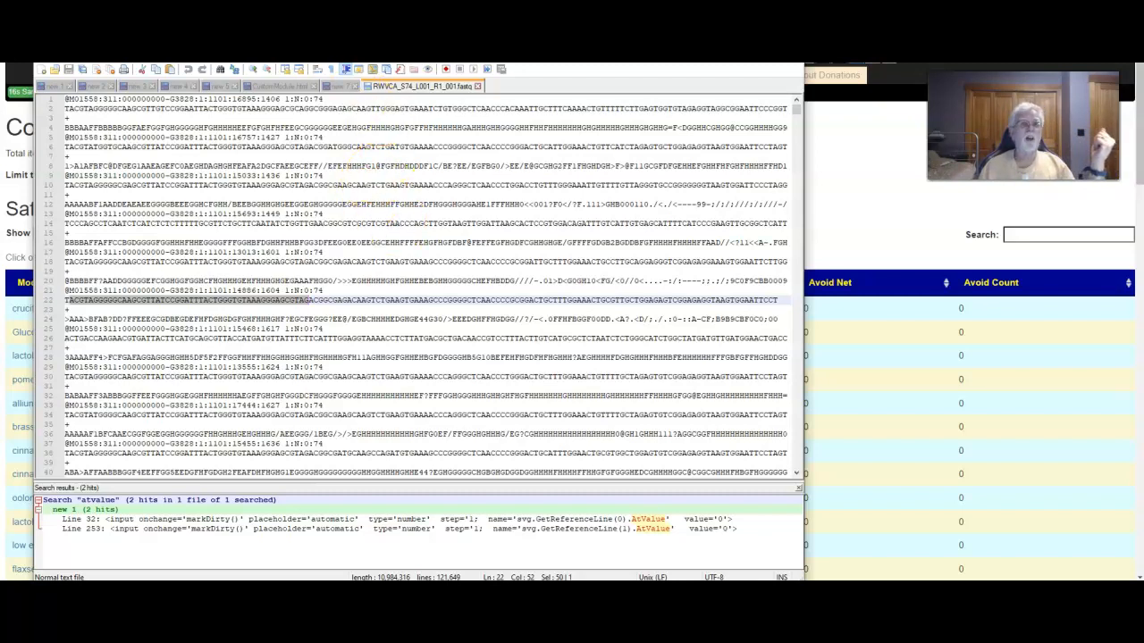
- Switch to the blog post "The taxonomy nightmare before Christmas" and review its FASTQ sequence sample and the taxa counts per lab
key(alt+Tab)
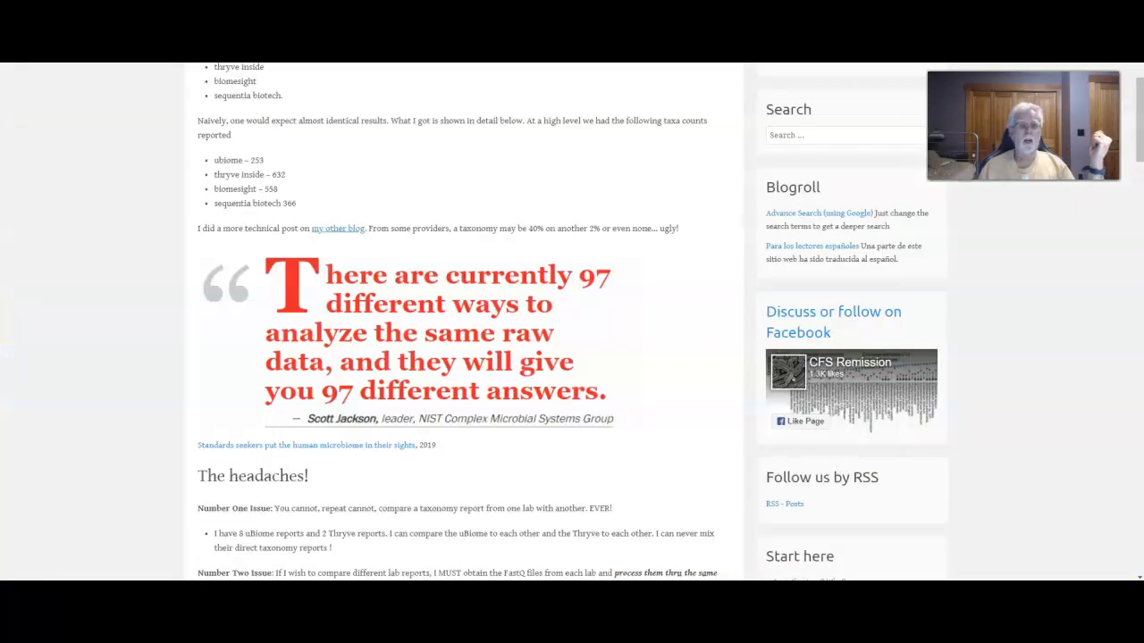
scroll(477, 198, up, 3)
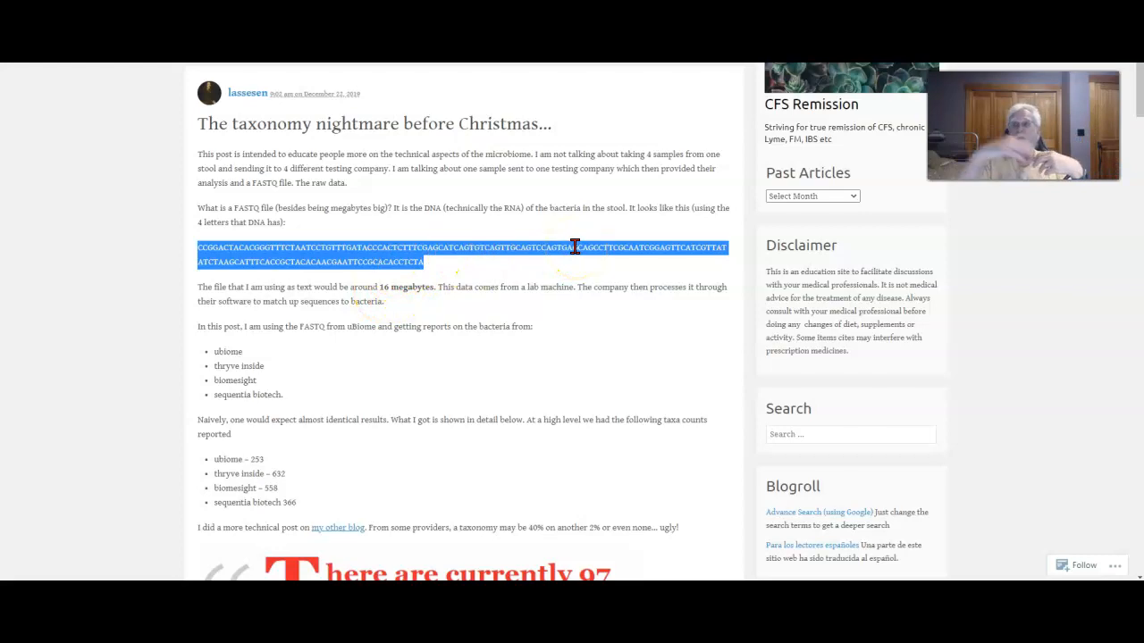
click(545, 286)
scroll(545, 288, down, 3)
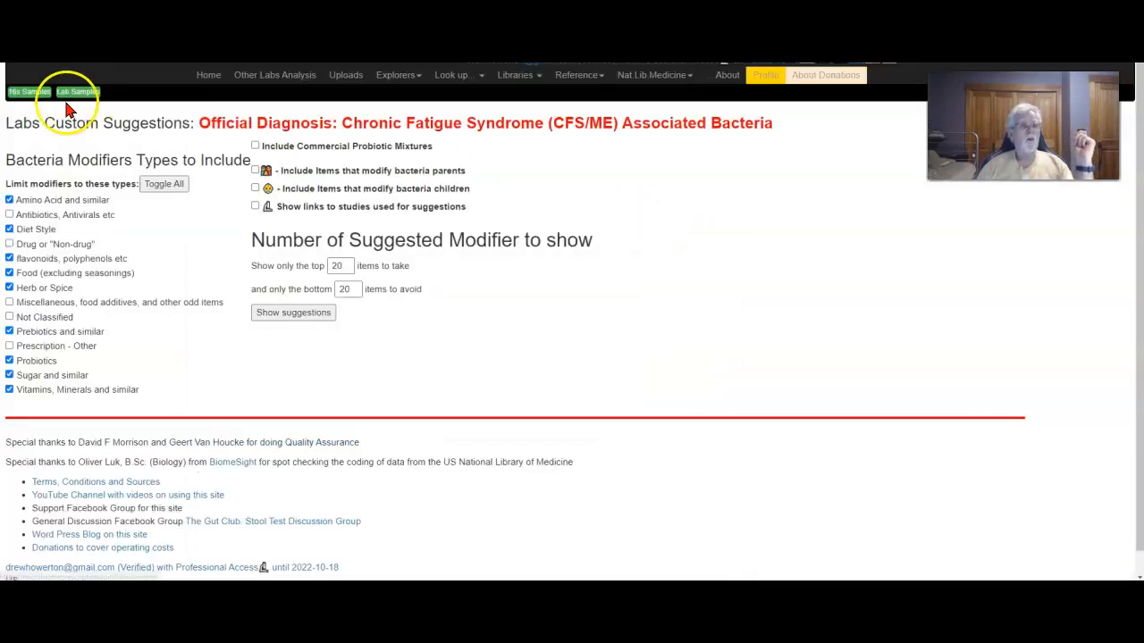
- From the 16s samples list, generate the Quick Suggestions (Jason Hawrelak) for the CosmosId sample of 2021-03-09
click(38, 96)
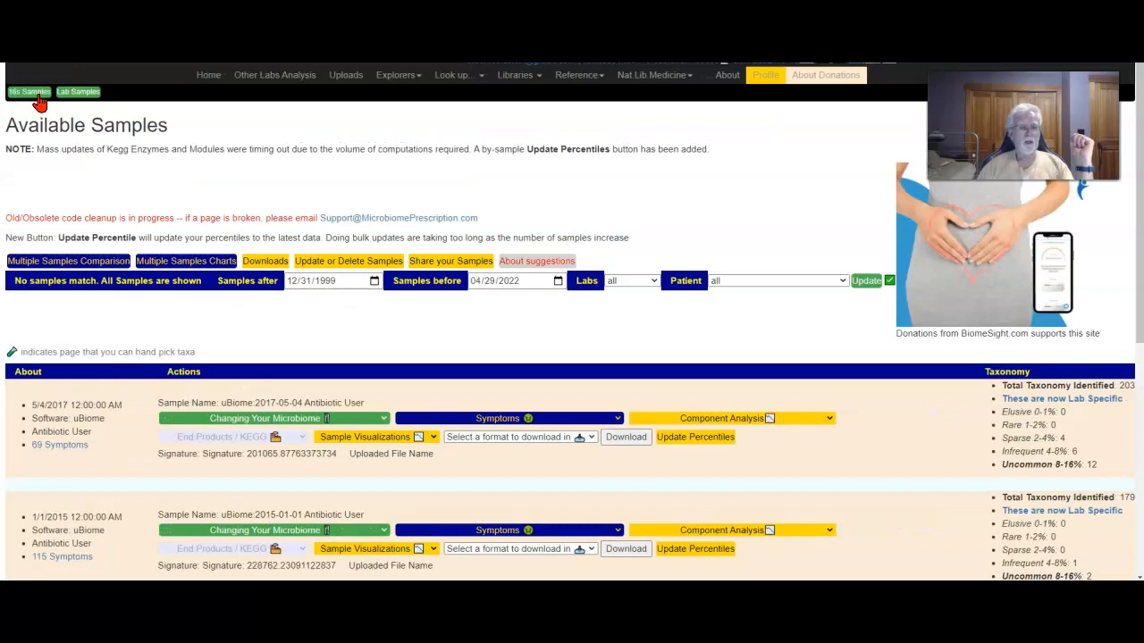
scroll(417, 268, down, 10)
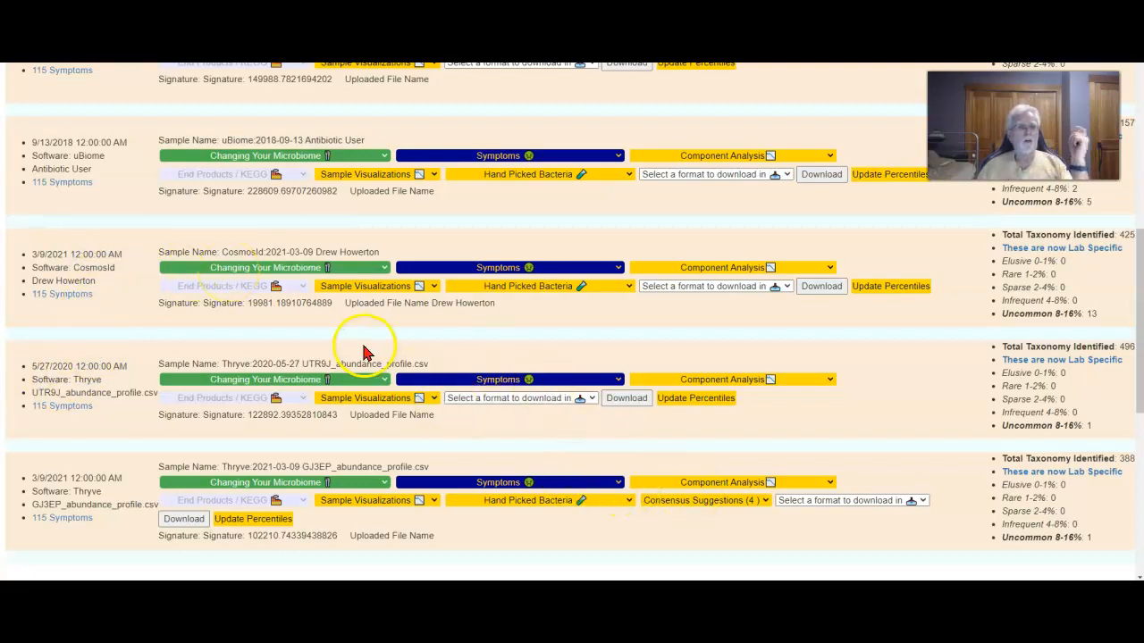
click(302, 268)
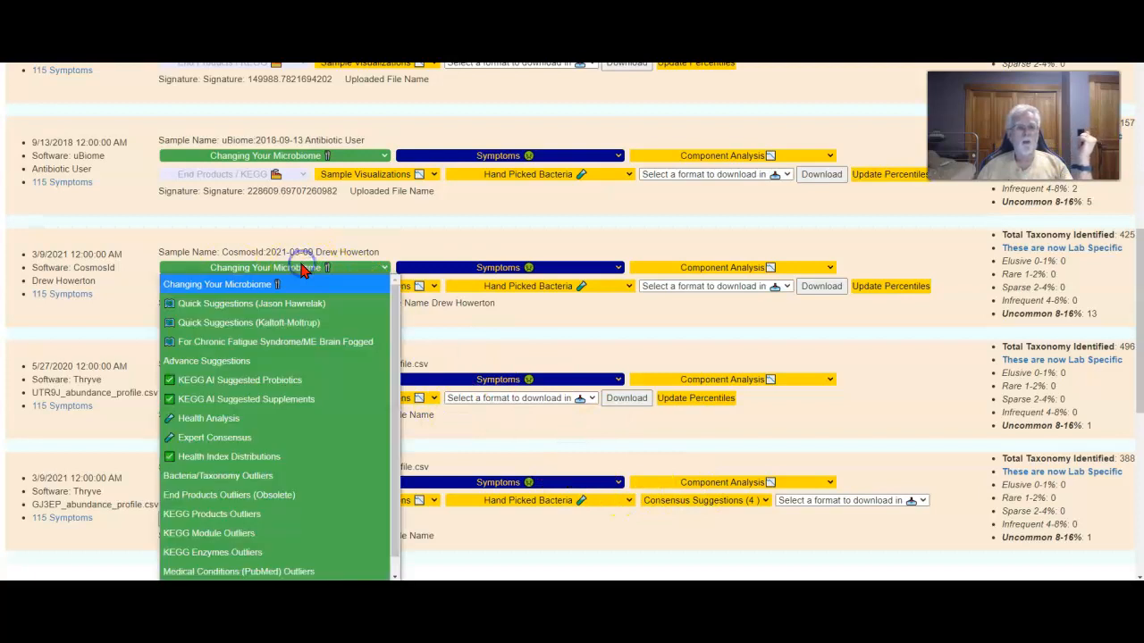
click(326, 308)
click(30, 91)
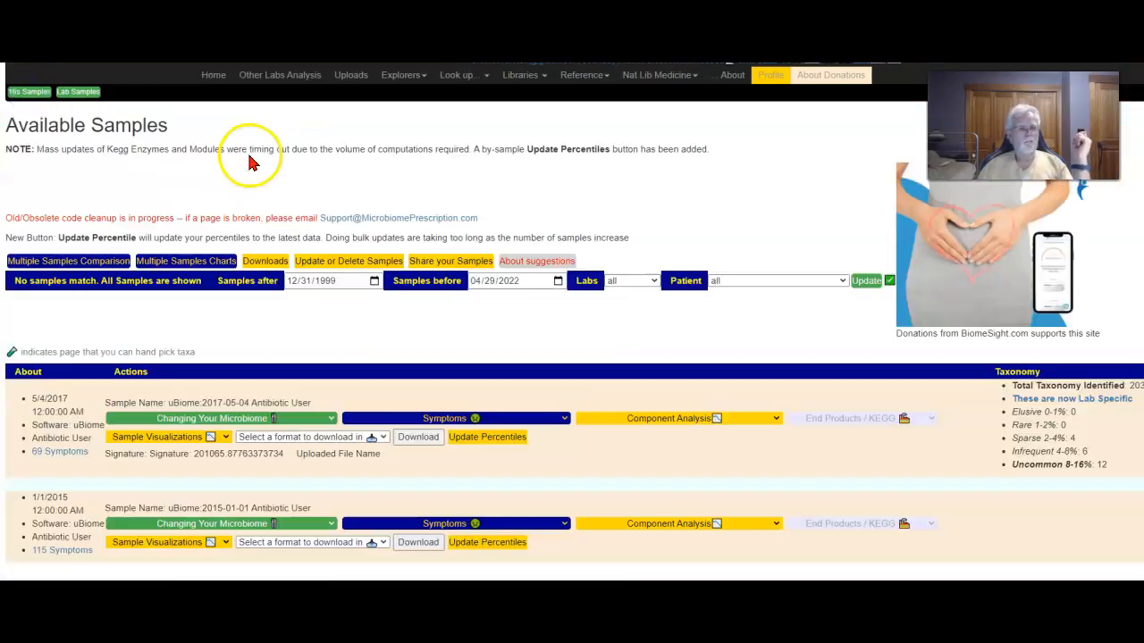
scroll(308, 228, down, 3)
scroll(311, 234, down, 3)
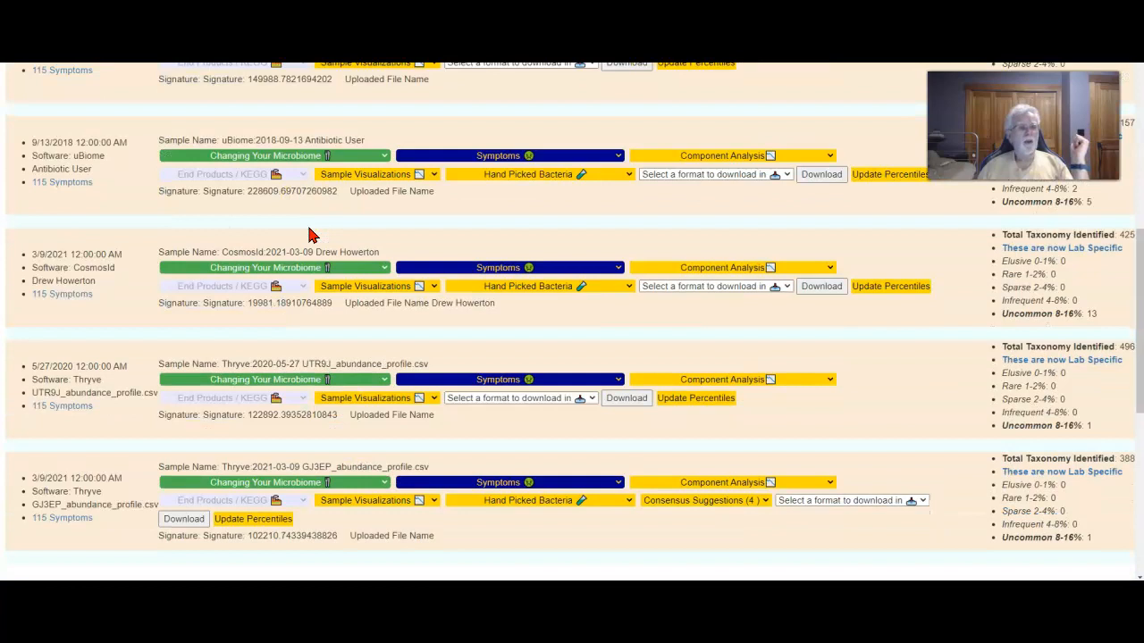
click(329, 268)
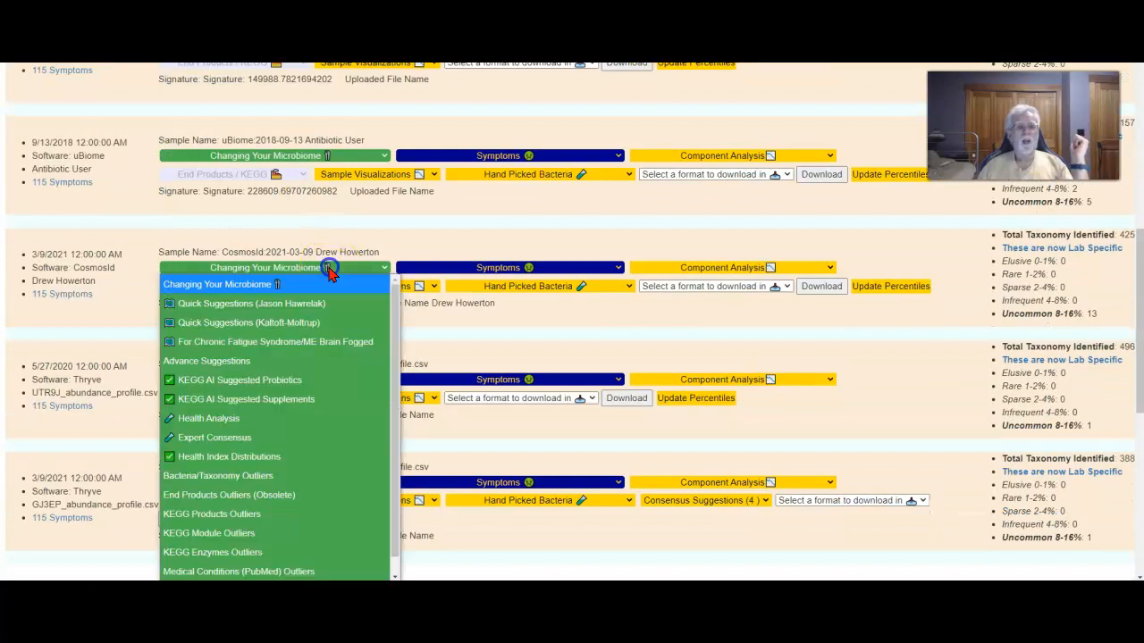
click(302, 323)
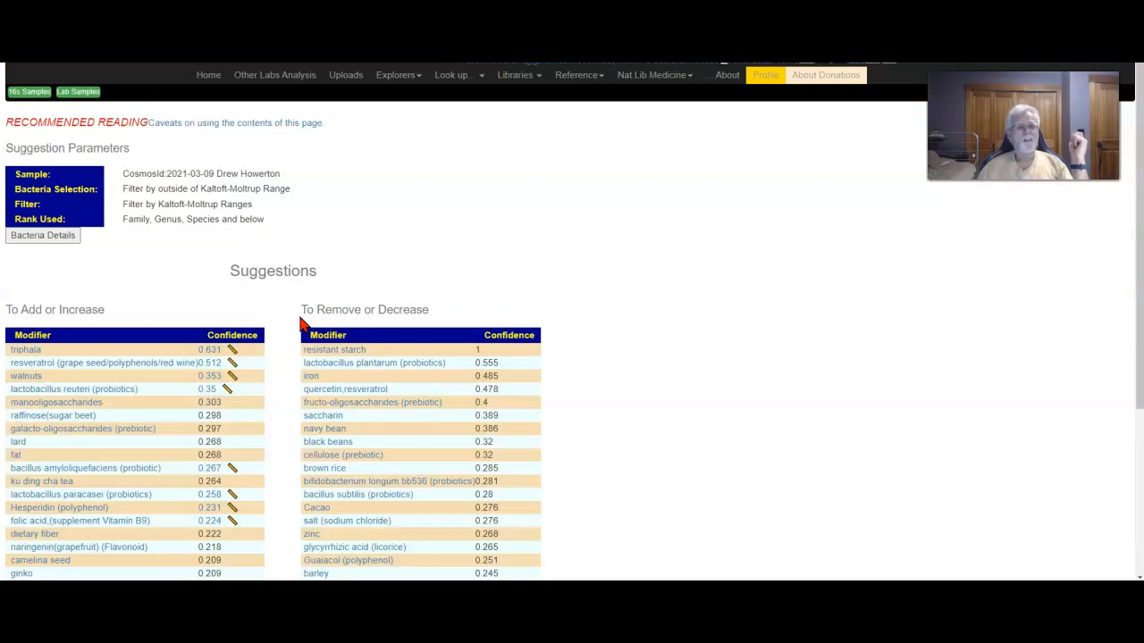
- Return to the 16s samples list and open Advance Suggestions for the CosmosId sample of 2021-03-09
click(19, 95)
scroll(231, 268, down, 5)
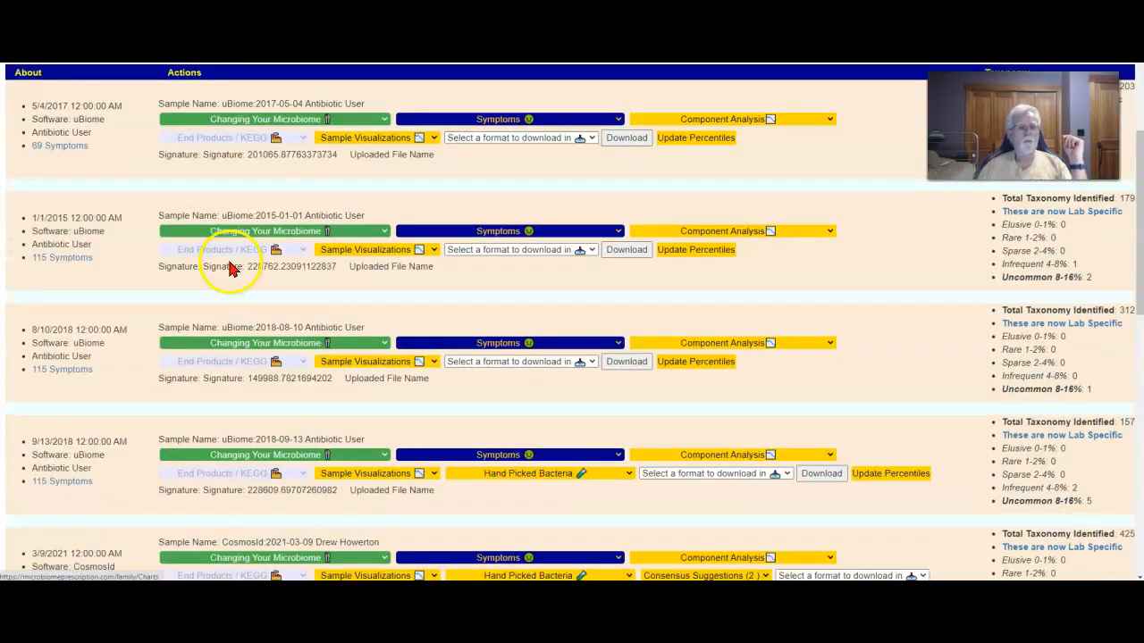
scroll(231, 268, down, 3)
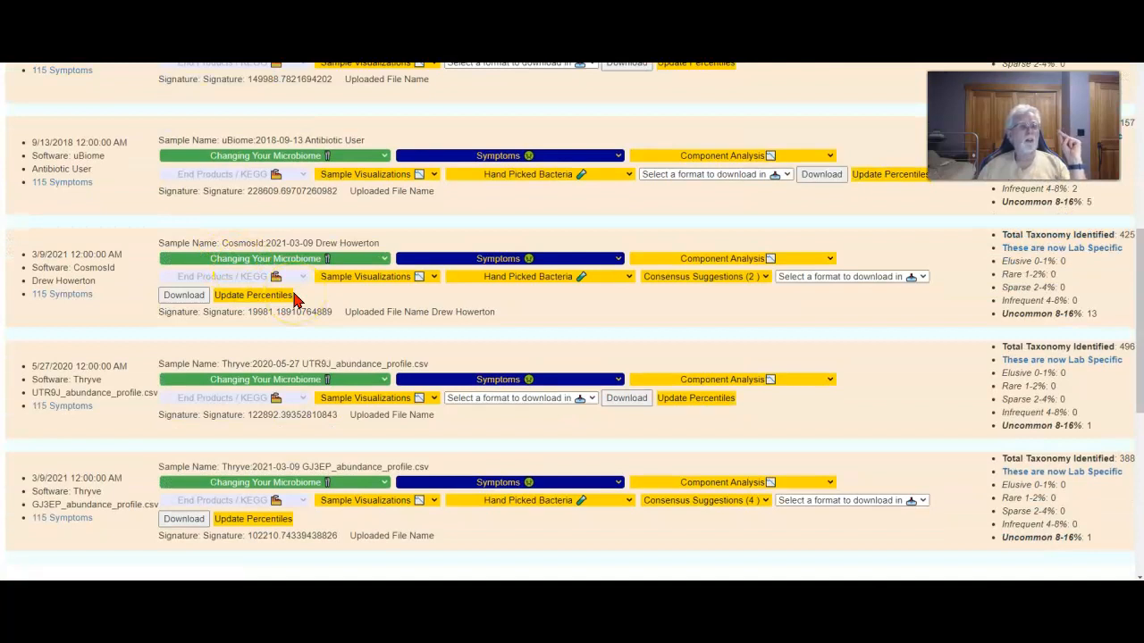
click(295, 260)
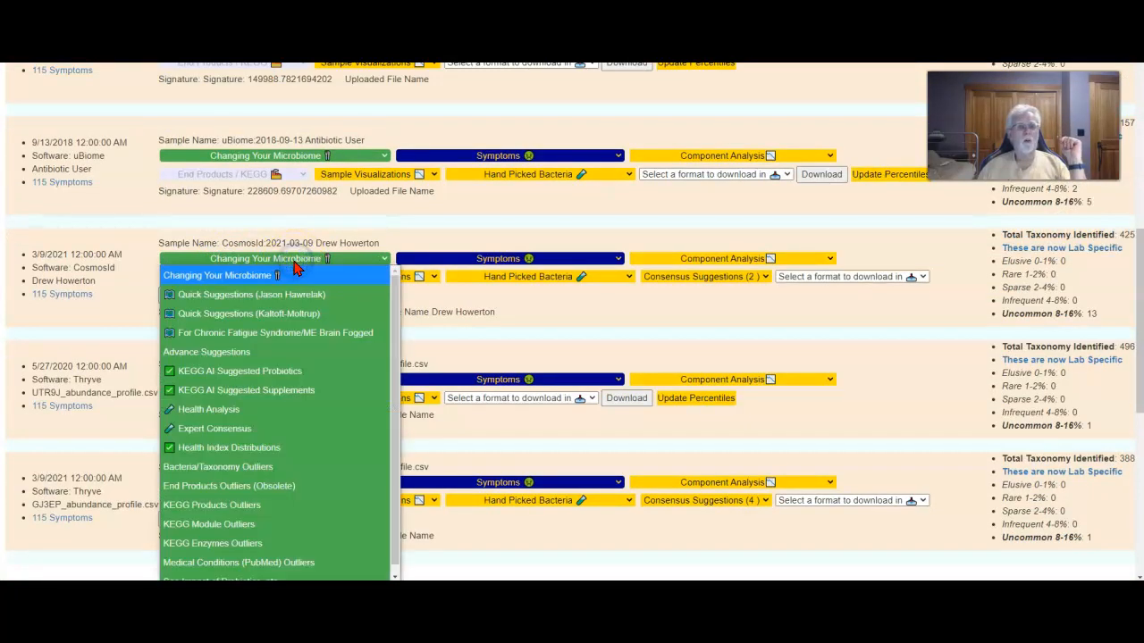
click(225, 357)
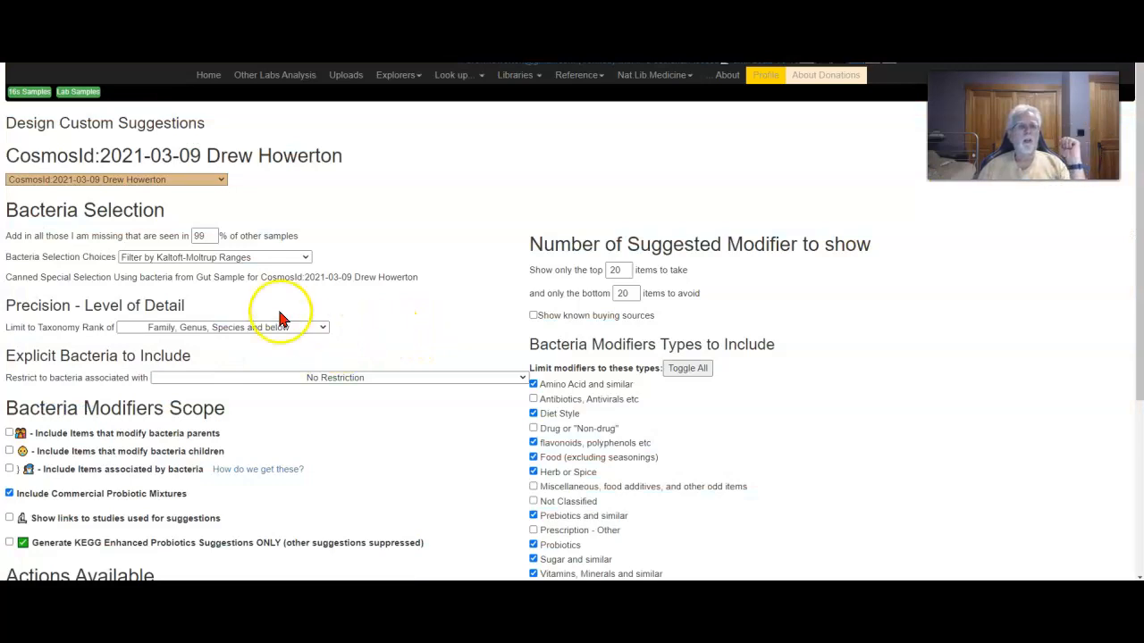
- Set the bacteria selection to Filter by Extreme (3%ile or less) and restrict it to bacteria associated with Chronic Fatigue Syndrome (PubMed Studies)
click(307, 259)
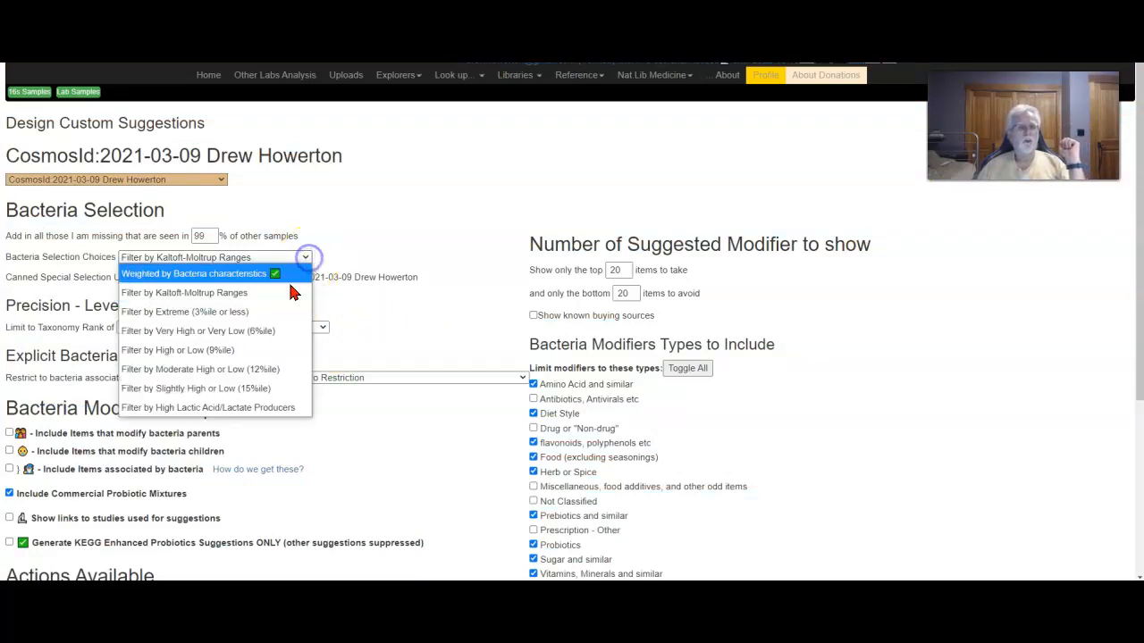
click(259, 313)
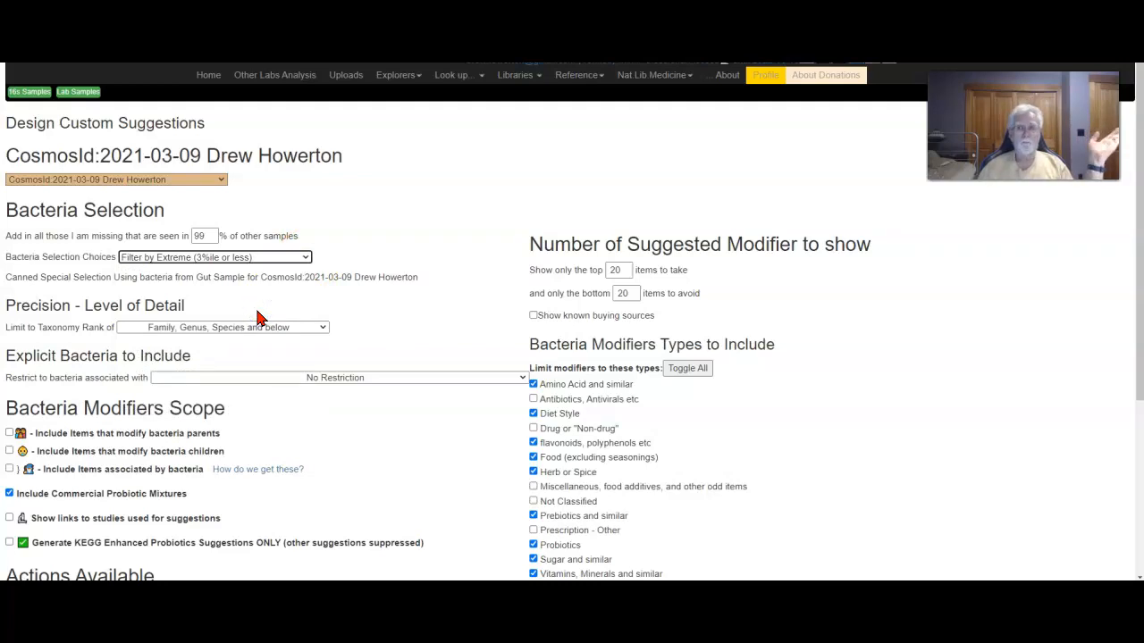
click(398, 377)
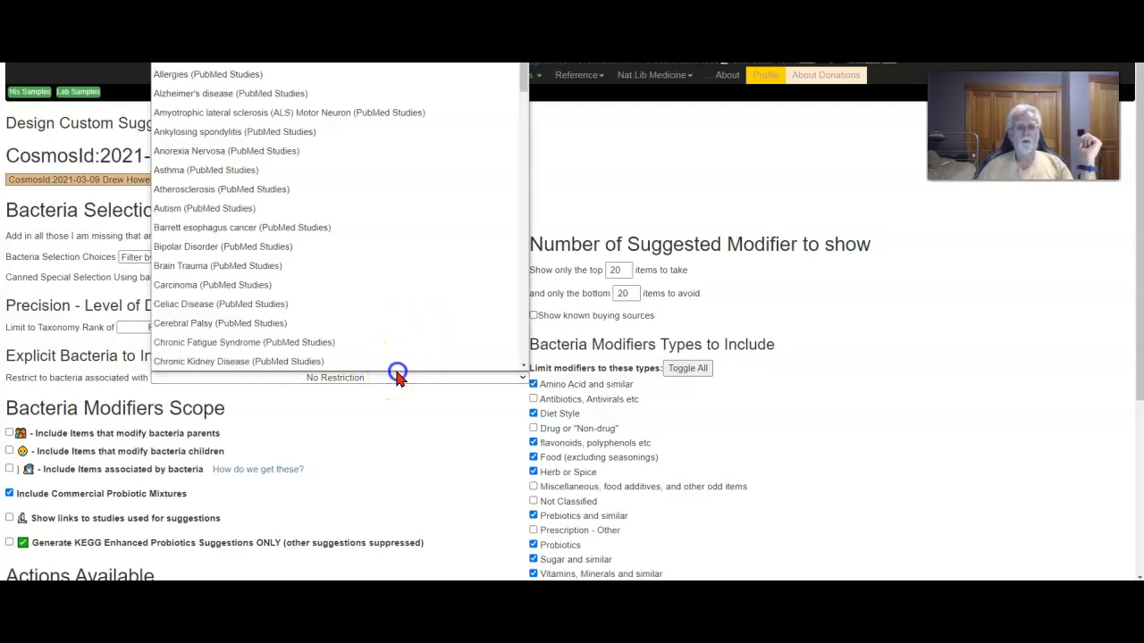
scroll(406, 353, down, 1)
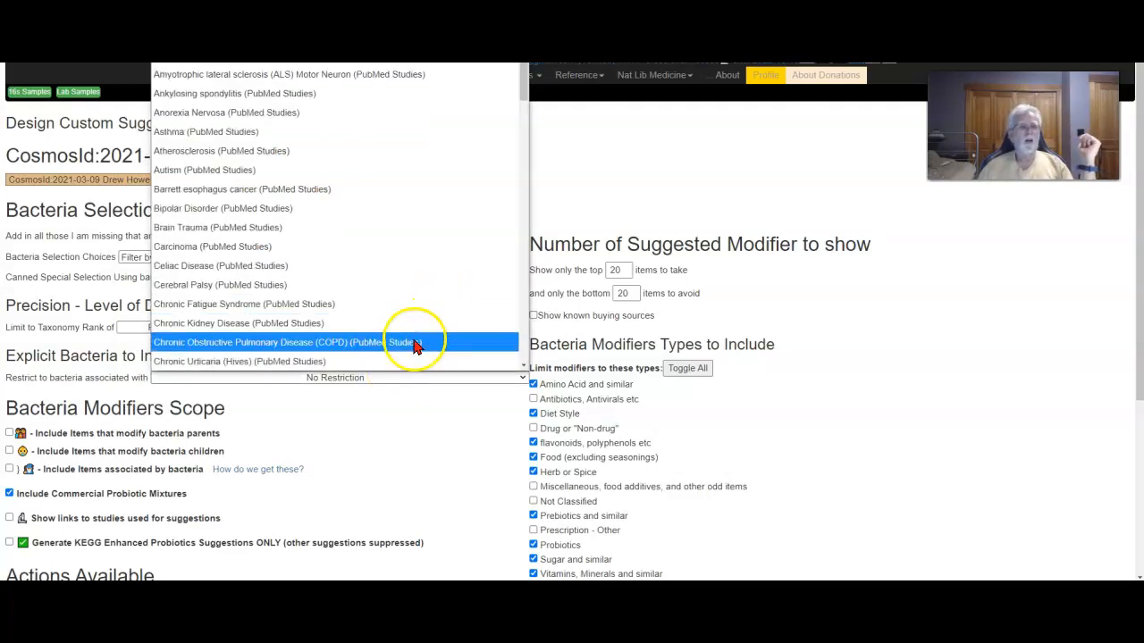
click(396, 304)
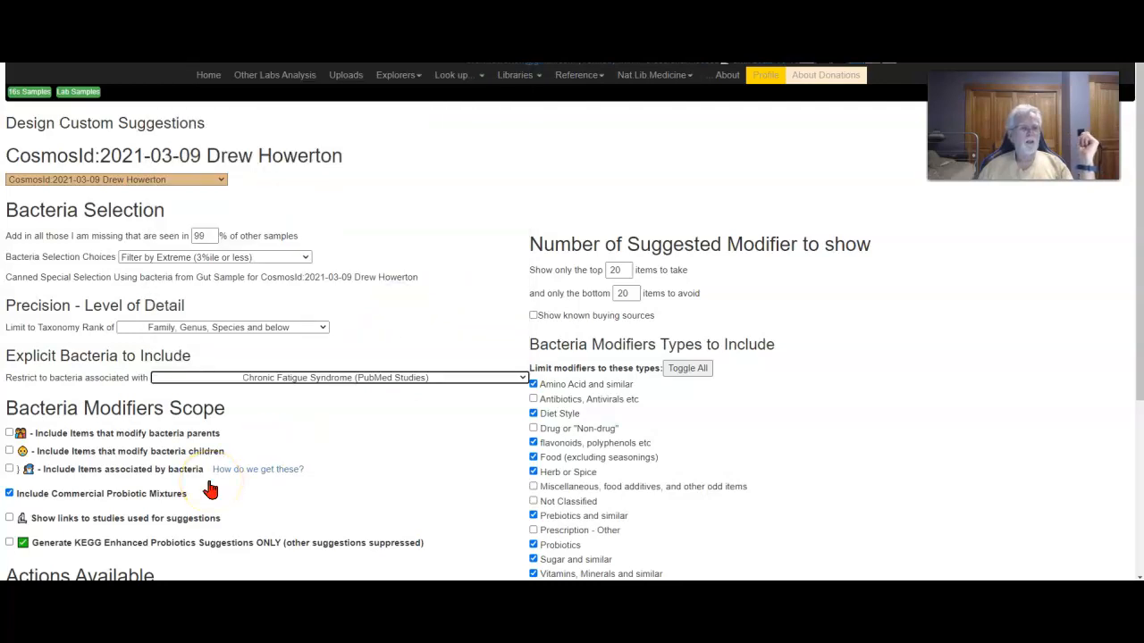
- Enable links to the studies used for suggestions, and include items that modify bacteria children and bacteria parents
click(11, 520)
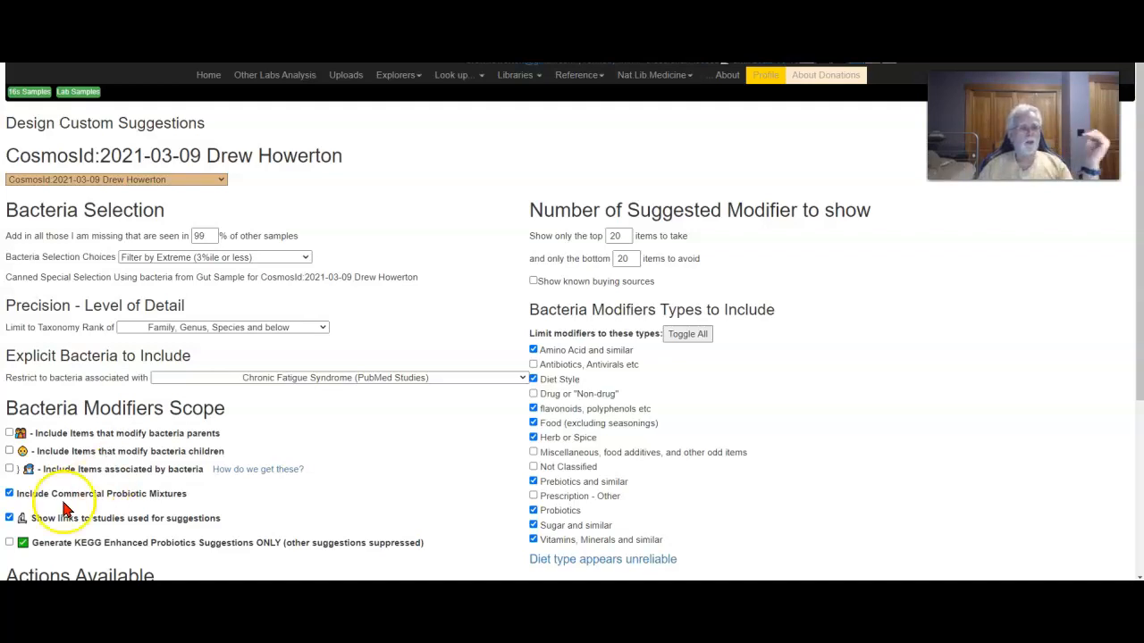
click(9, 451)
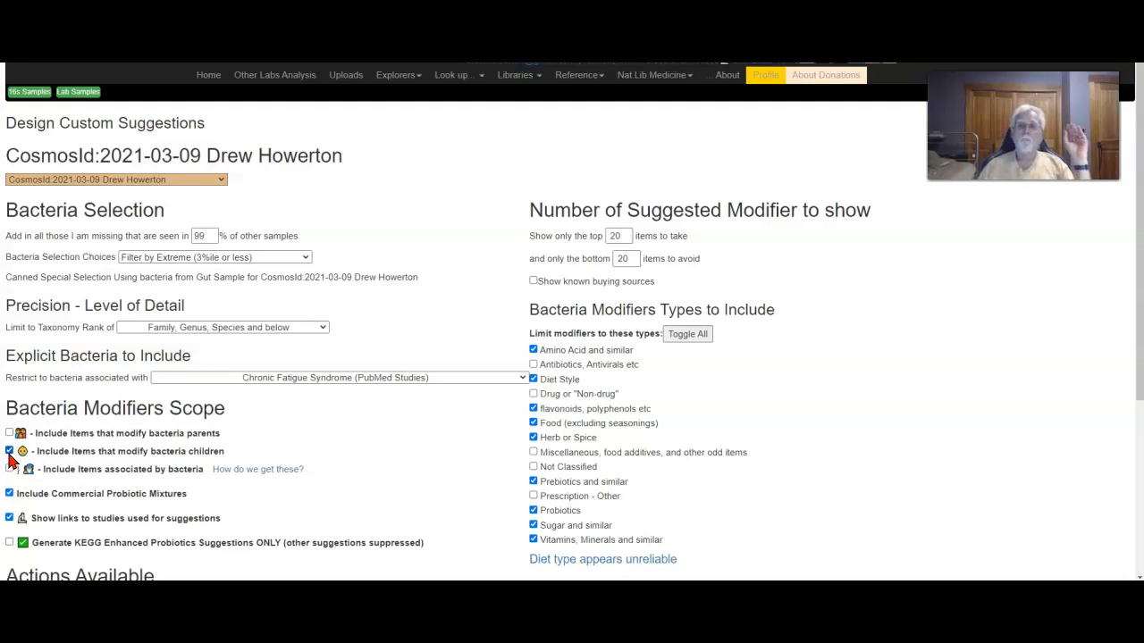
click(9, 451)
click(9, 432)
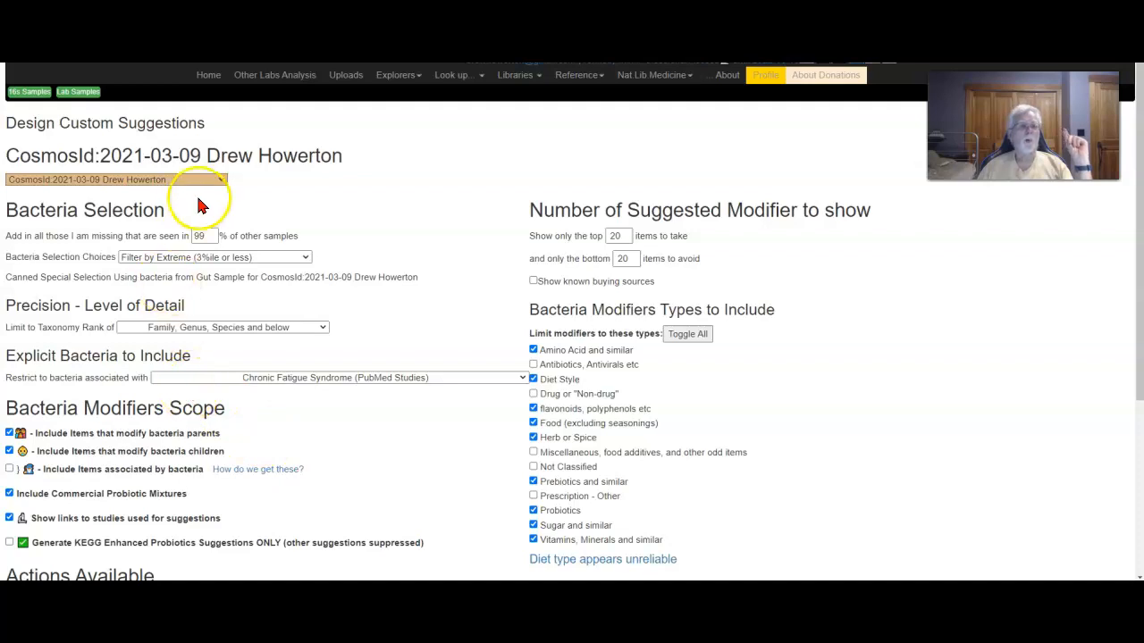
- Show the custom suggestions in a new window and expand their Commercial Probiotics list
scroll(411, 248, down, 3)
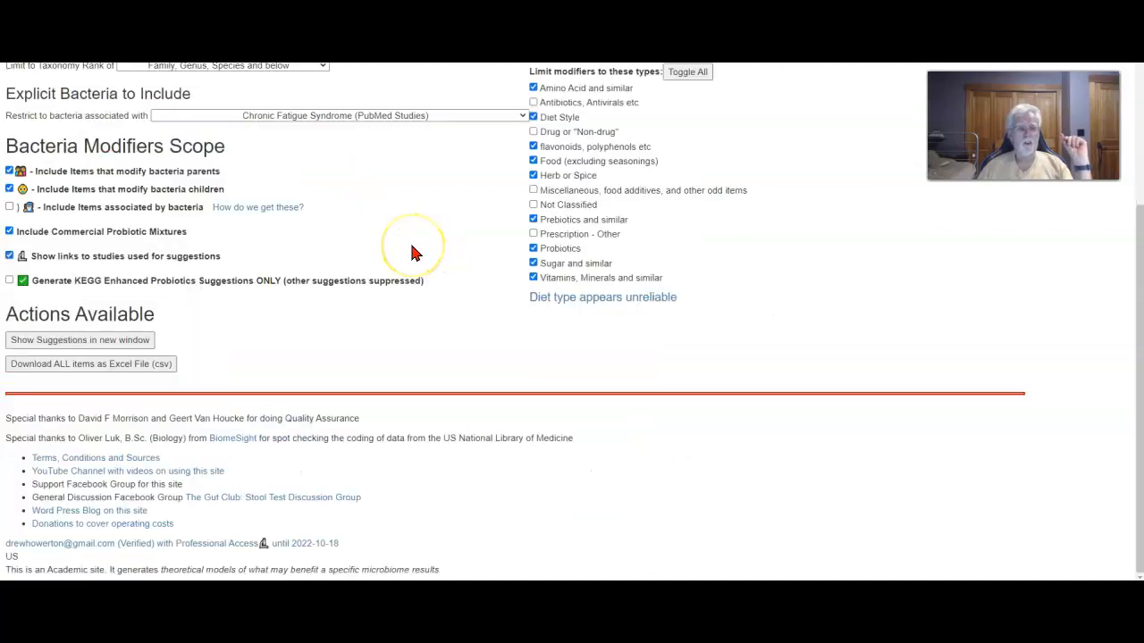
click(112, 339)
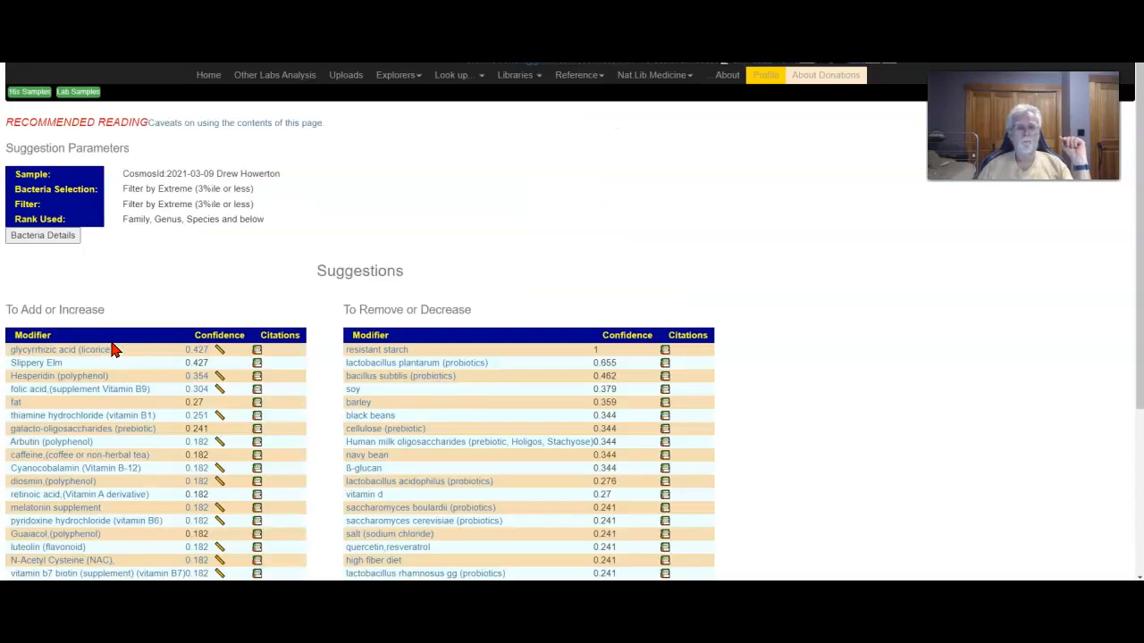
scroll(888, 376, down, 3)
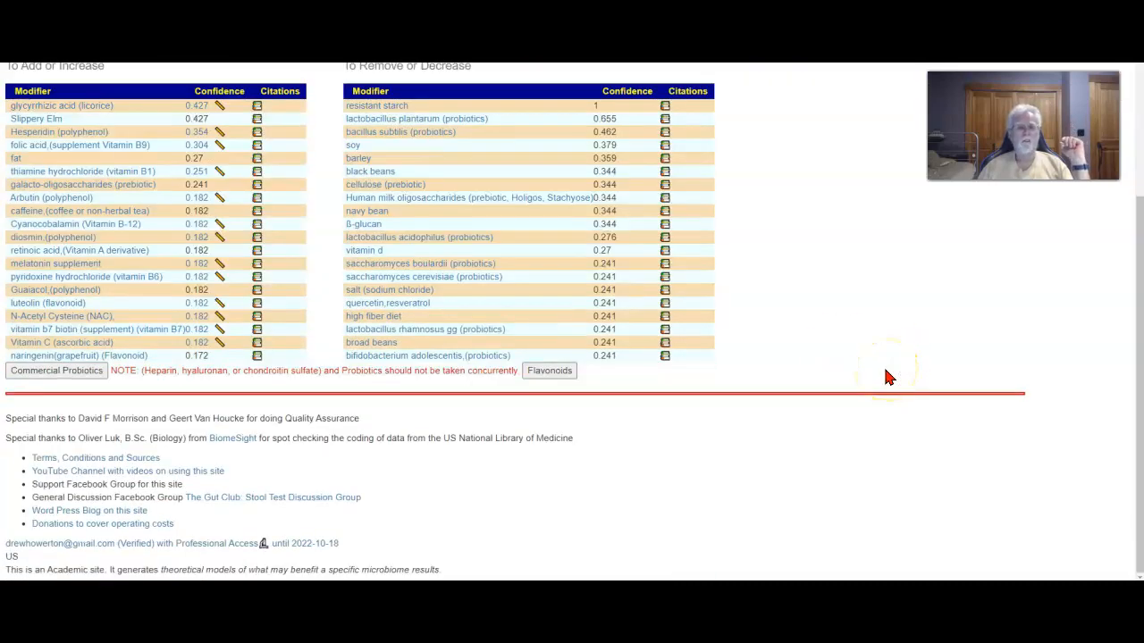
click(51, 372)
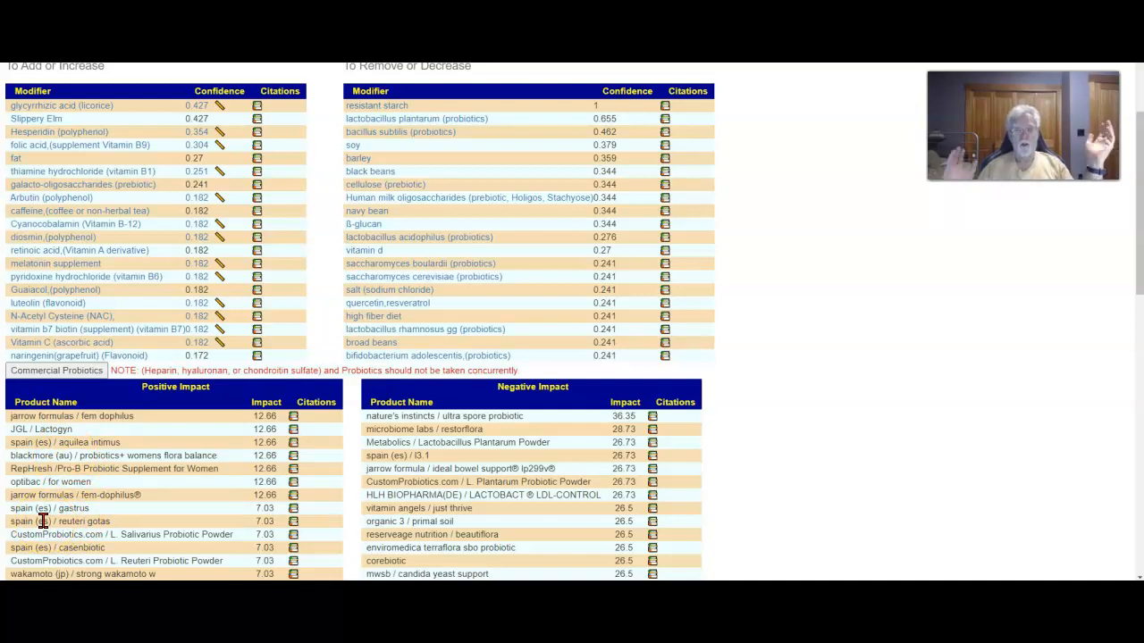
- Return to the 16s samples list and open Probable Symptoms from Bacteria for the CosmosId sample of 2021-03-09
scroll(241, 437, up, 3)
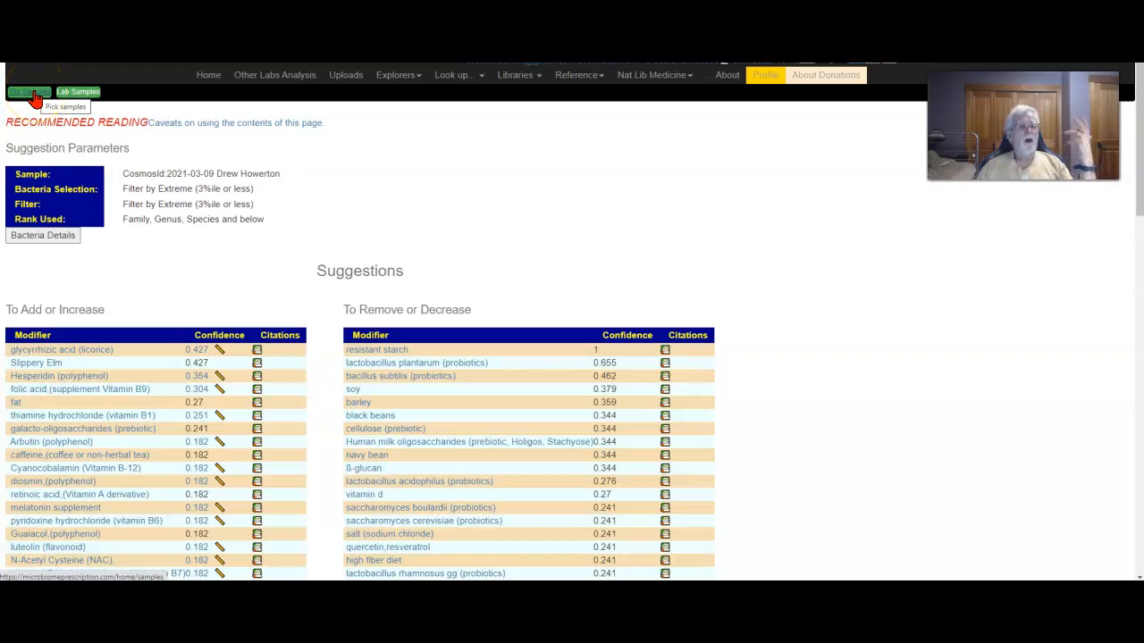
click(411, 78)
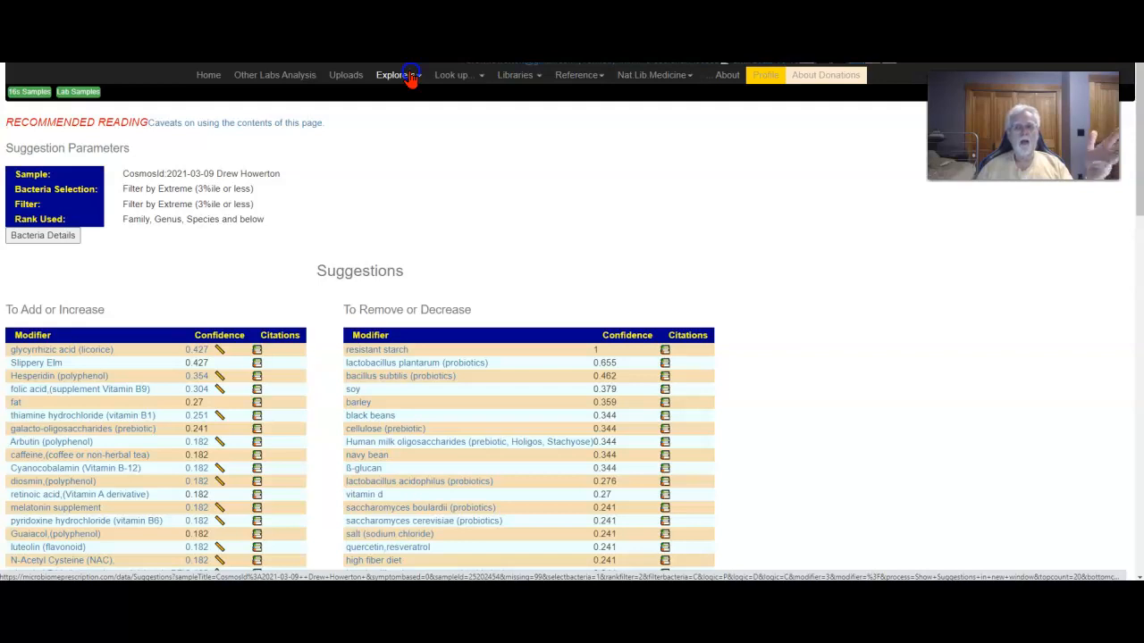
drag(410, 75, 554, 185)
click(29, 93)
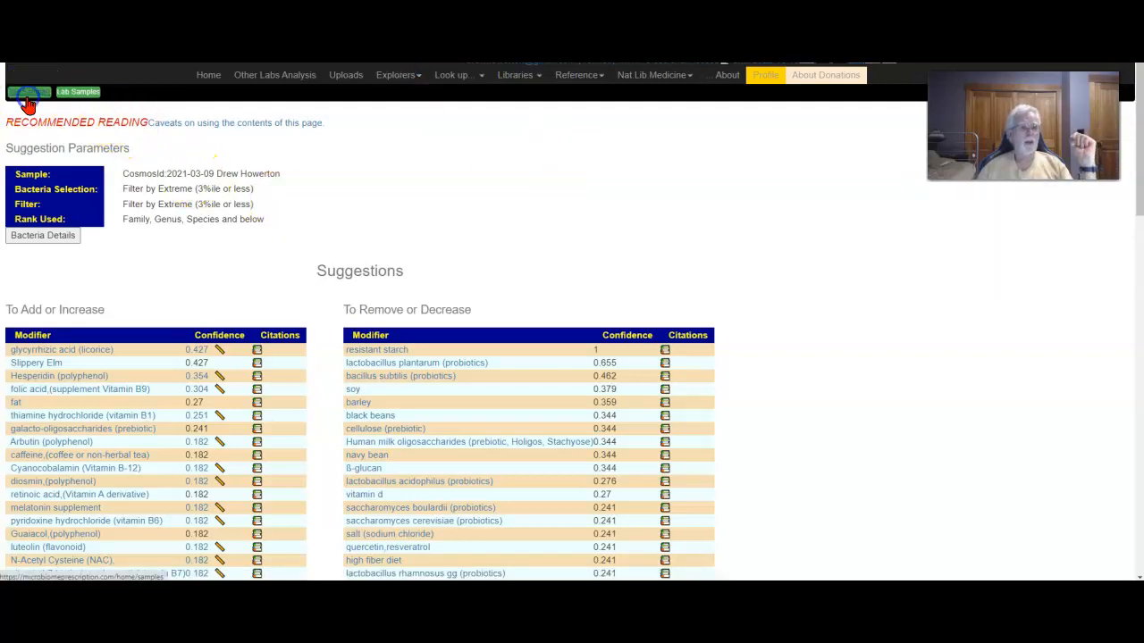
scroll(309, 200, down, 10)
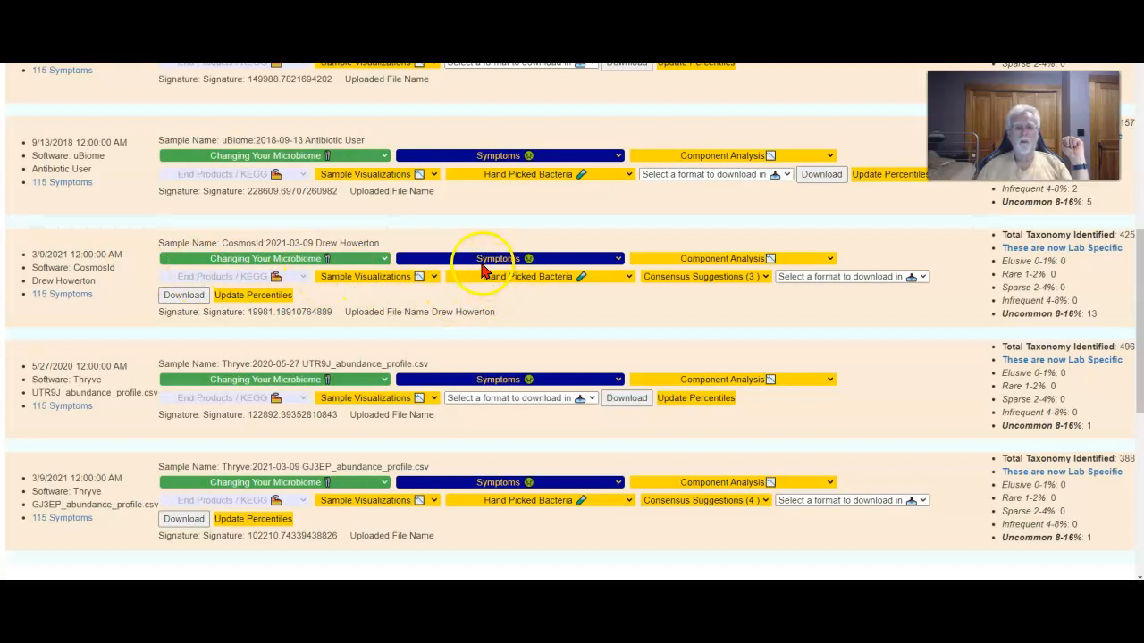
click(570, 258)
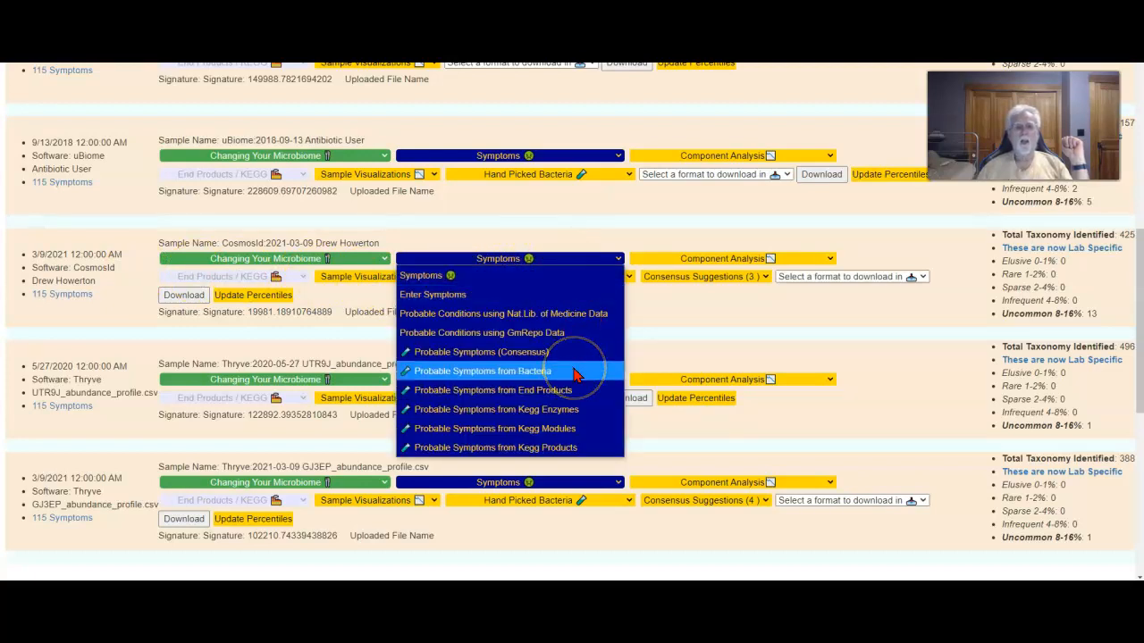
click(574, 371)
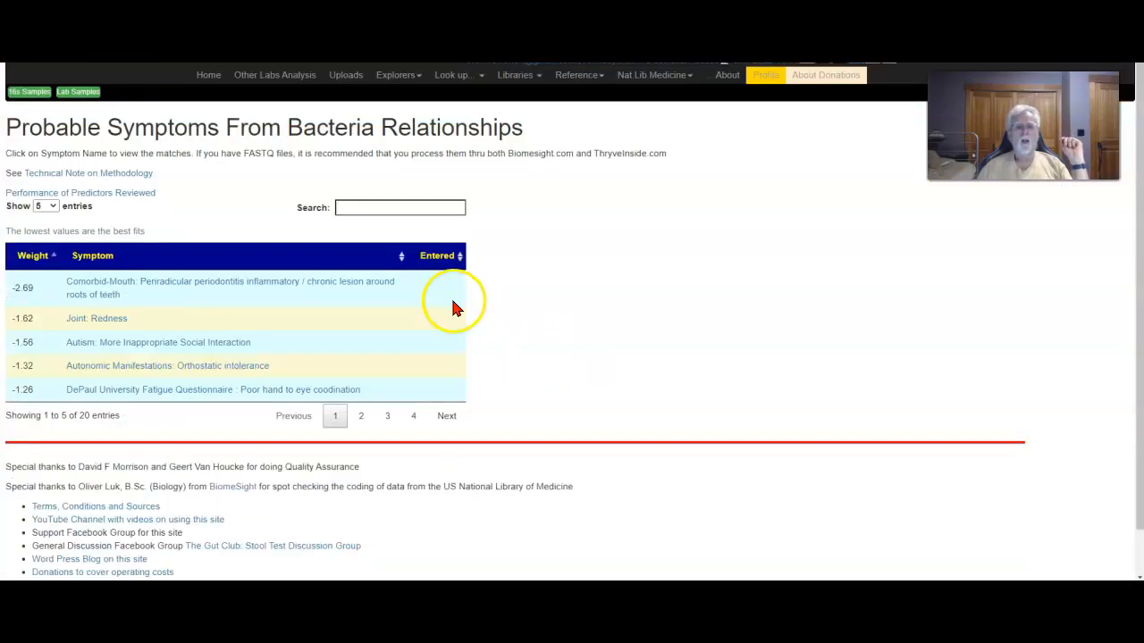
- Sort the probable symptoms by descending weight, and list the symptoms marked as Reported first
click(436, 256)
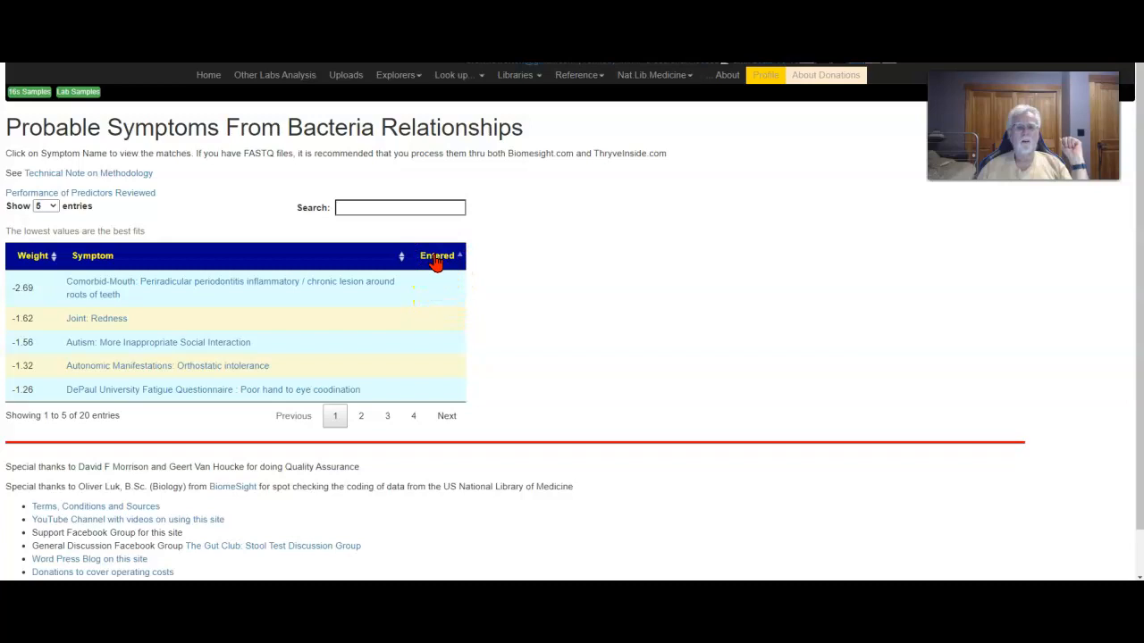
click(437, 259)
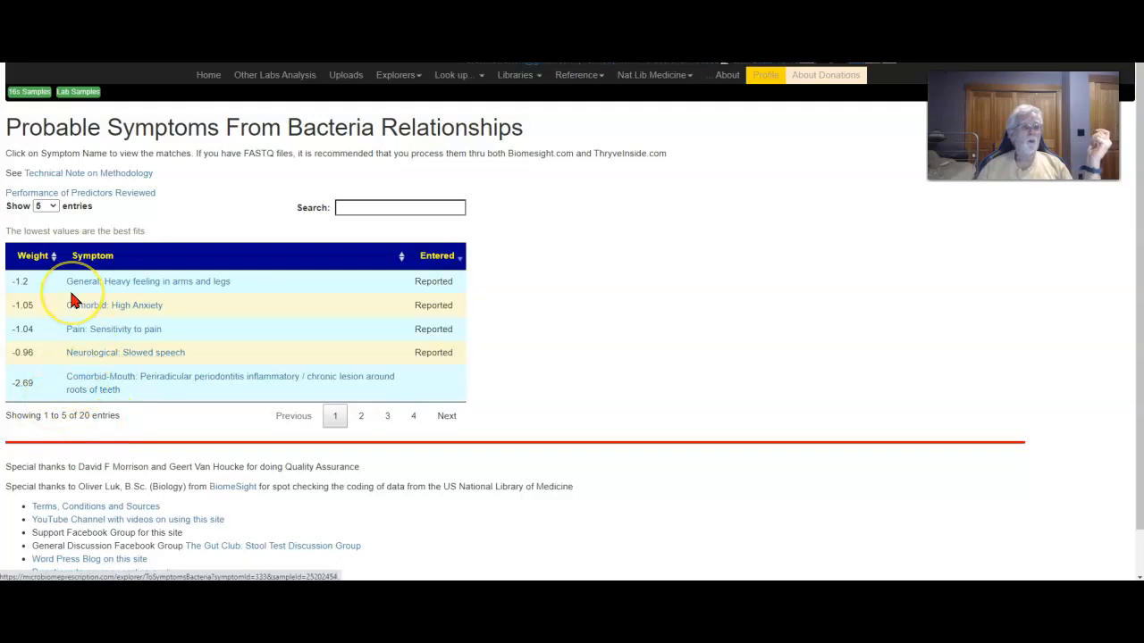
click(33, 256)
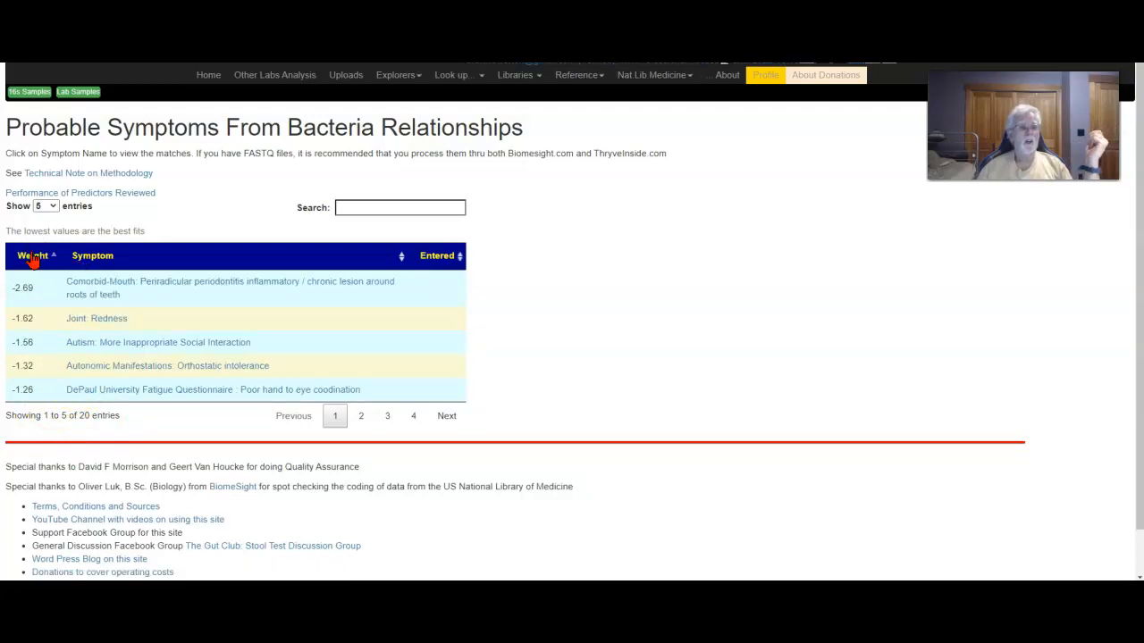
click(32, 257)
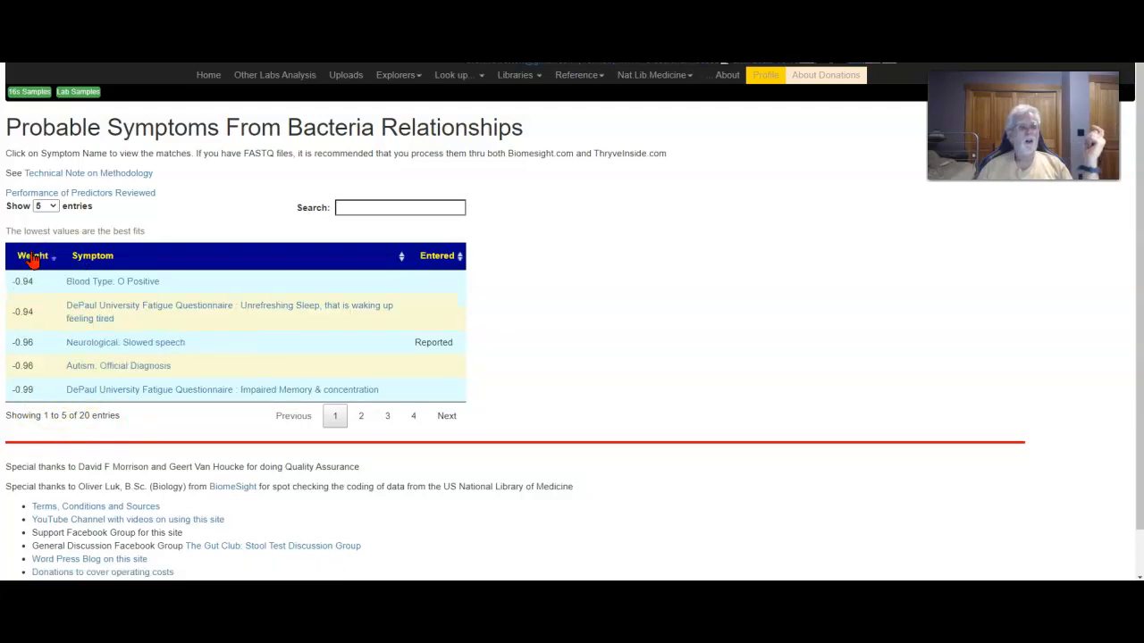
click(428, 261)
click(431, 259)
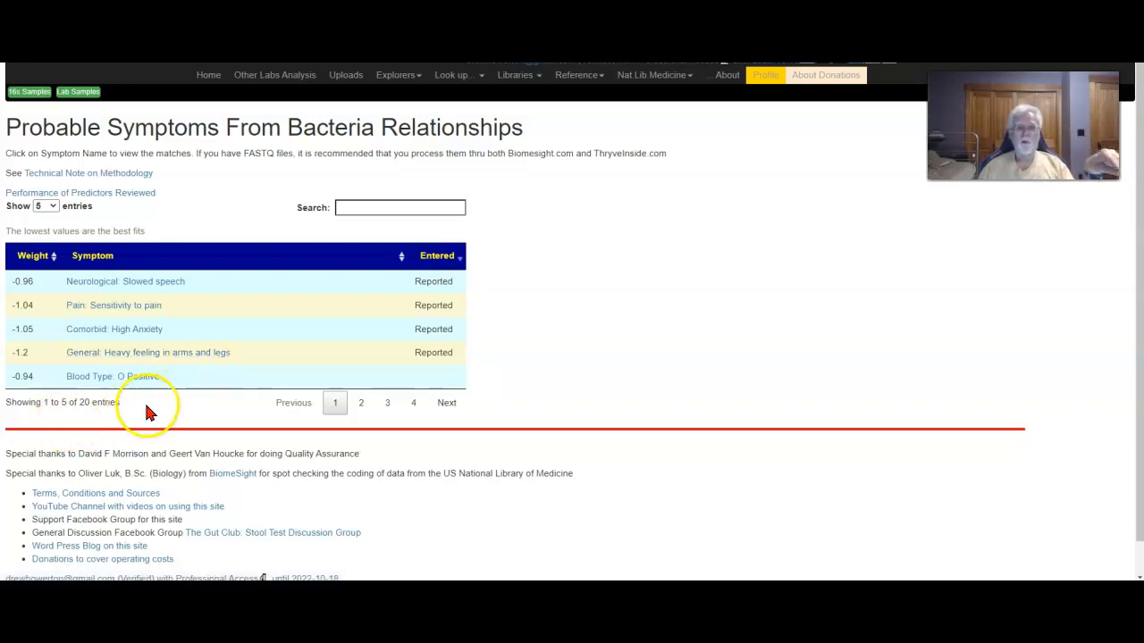
- Open the bacteria associated with "General: Heavy feeling in arms and legs", create an other-samples profile from all selected bacteria, and show its suggestions
click(187, 355)
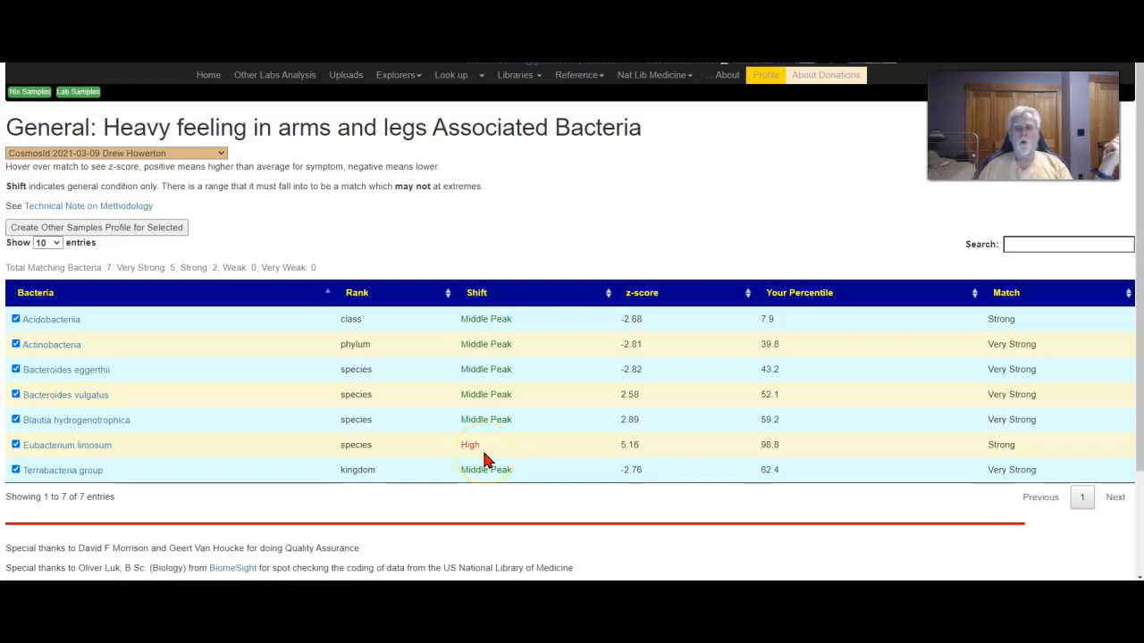
click(148, 227)
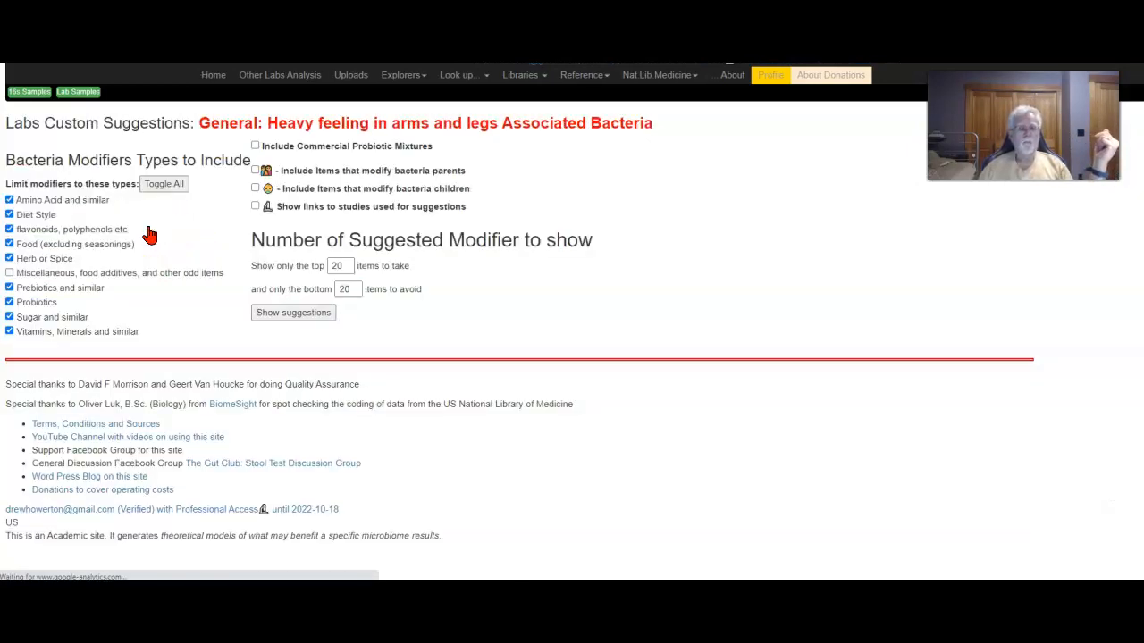
click(295, 313)
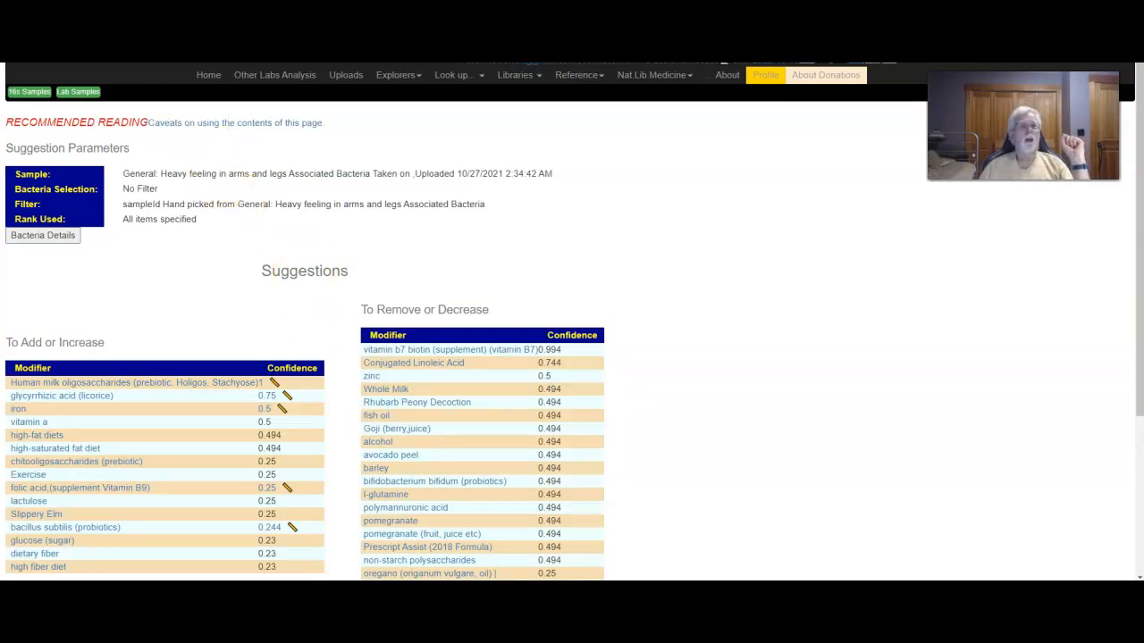
- Go back through the open pages to the 16s samples list and check the Consensus Suggestions entries of the 2021-03-09 samples
key(alt+Left)
key(ctrl+Tab)
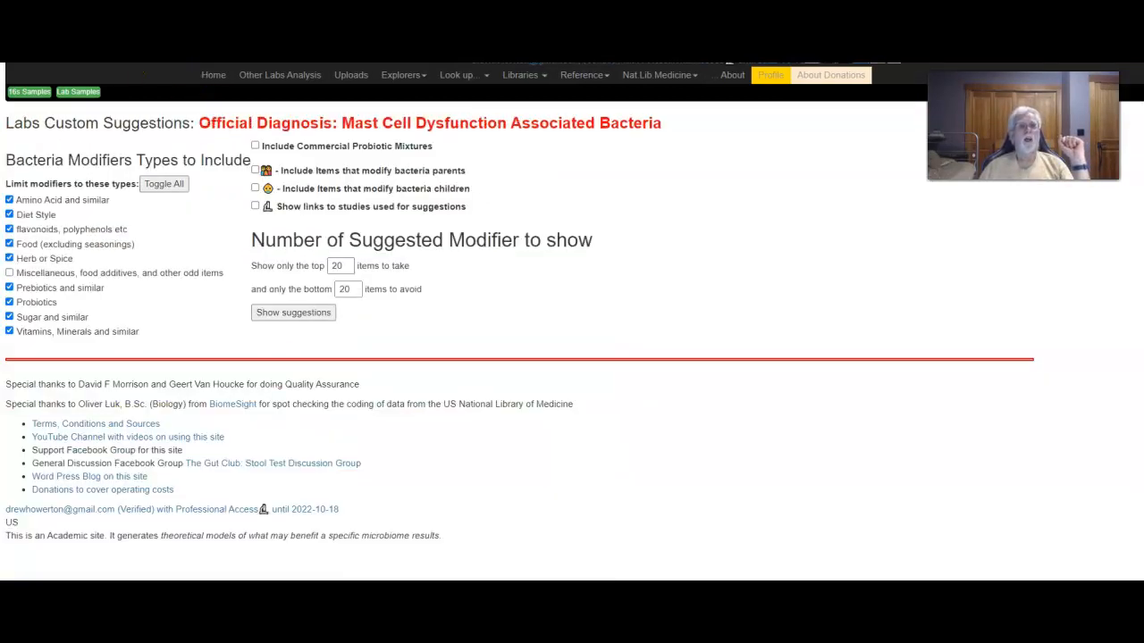
key(ctrl+Tab)
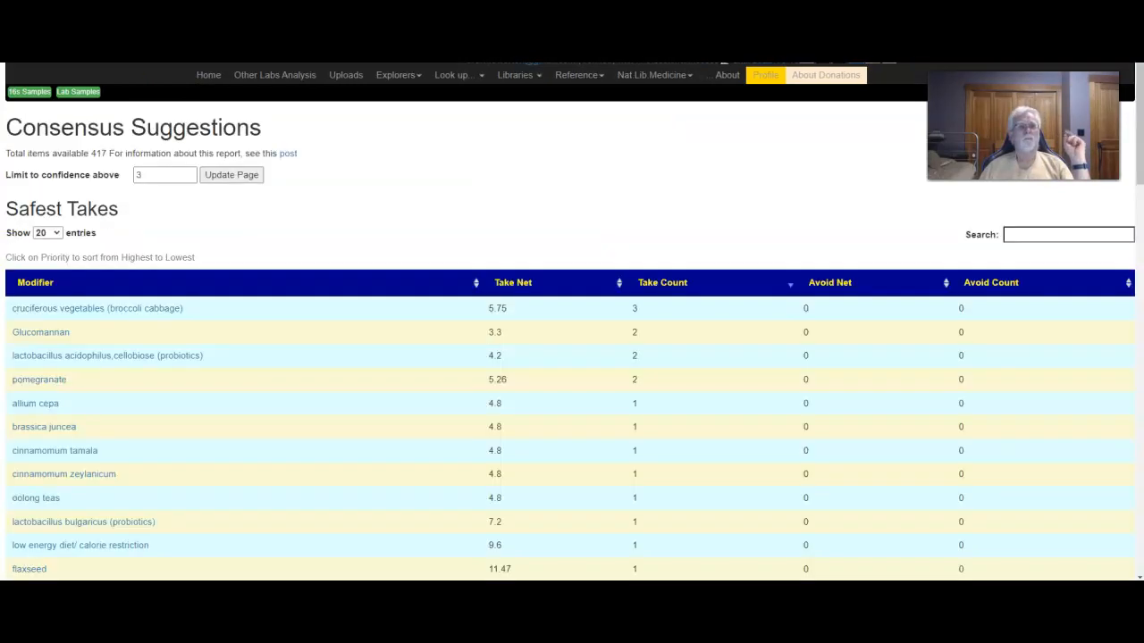
key(ctrl+Tab)
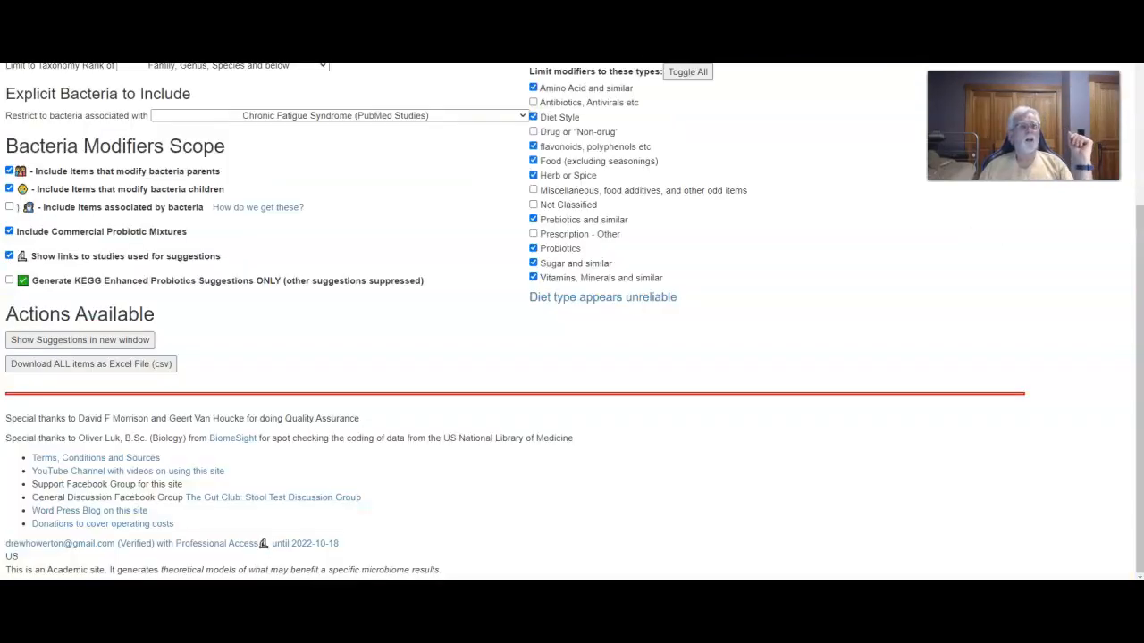
scroll(275, 122, up, 3)
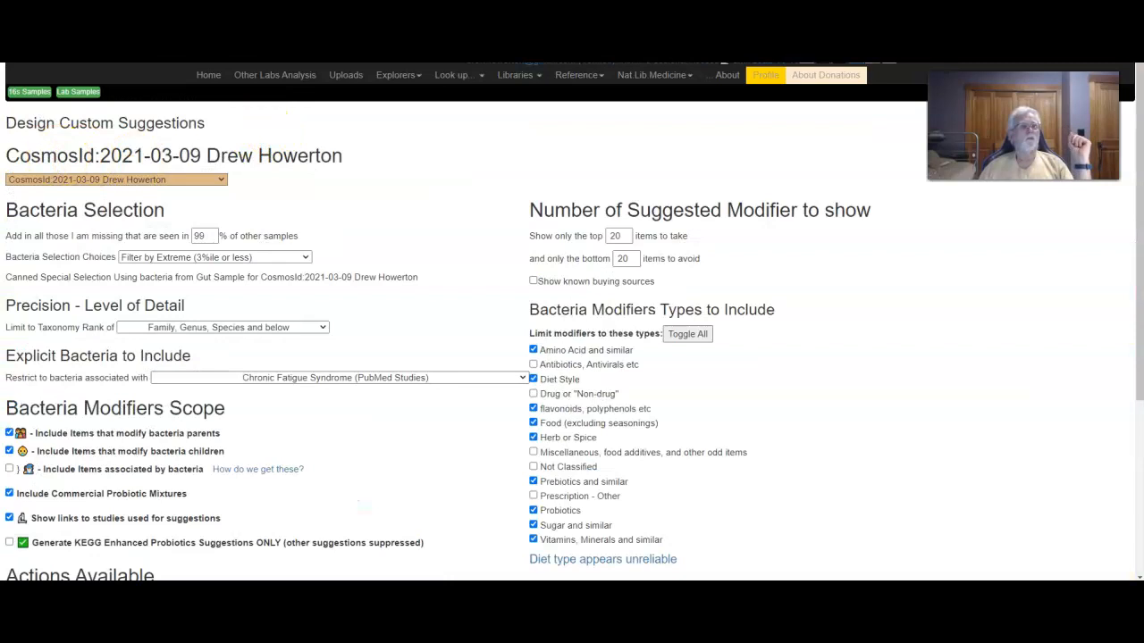
click(27, 93)
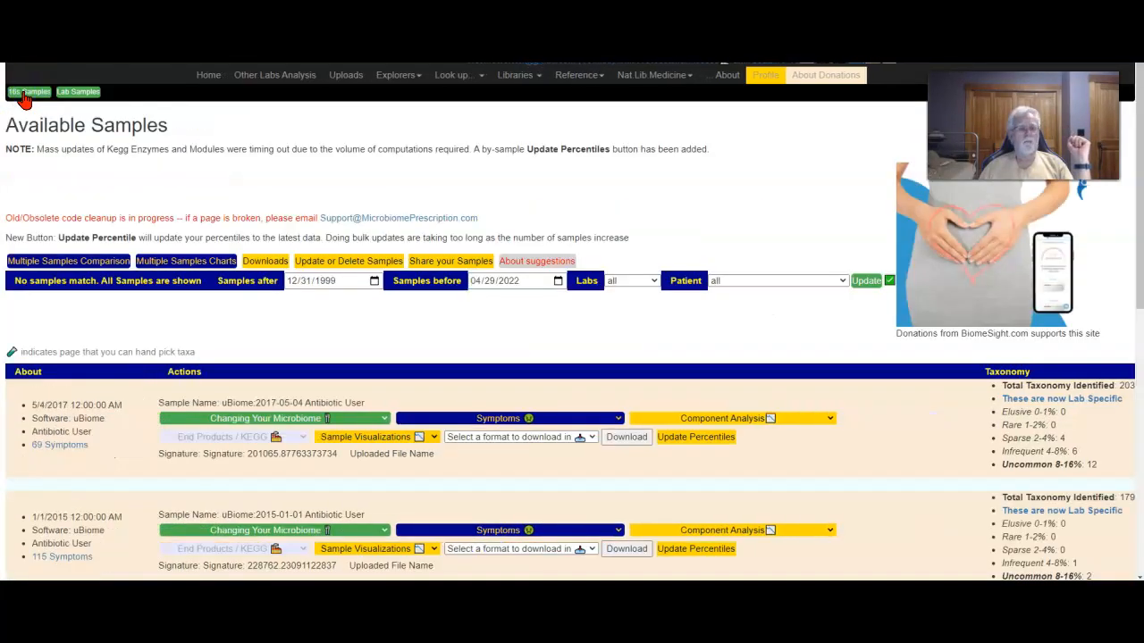
scroll(718, 385, down, 3)
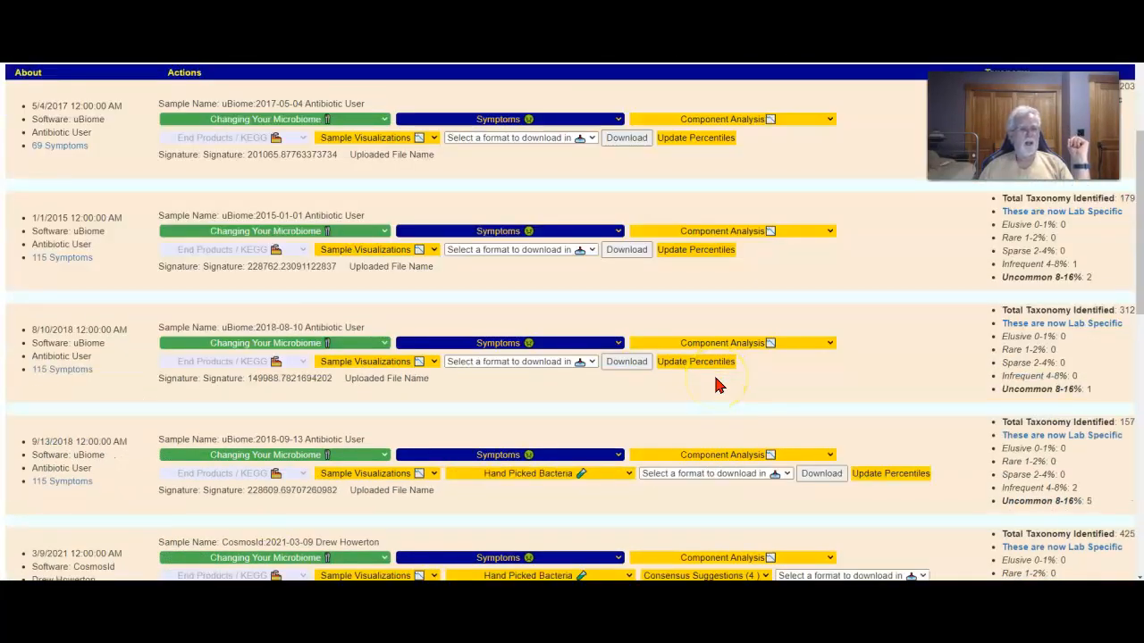
scroll(718, 384, down, 3)
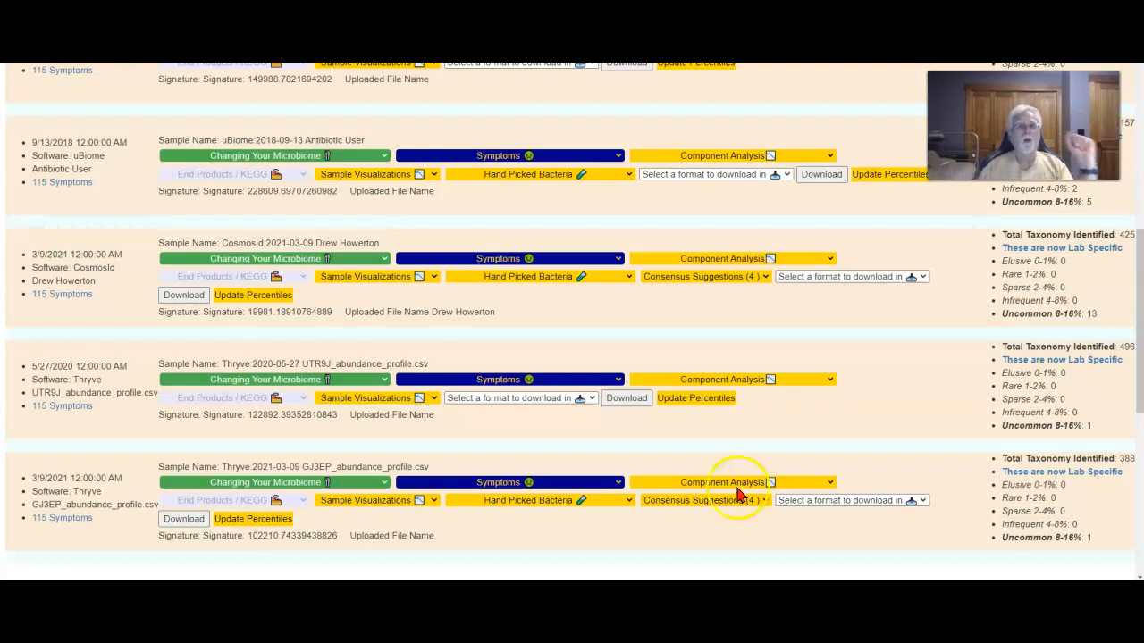
- Open Multiple Samples Comparison and view the Consensus Across Samples report for only the 2021-03-09 CosmosId and Thryve samples
scroll(659, 437, up, 8)
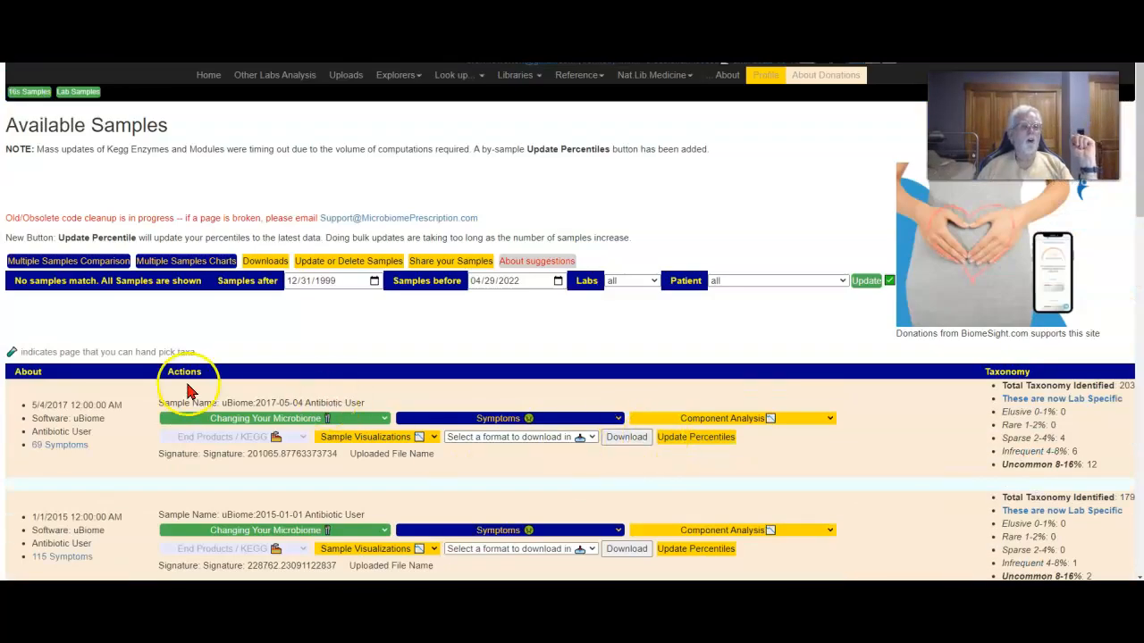
click(71, 262)
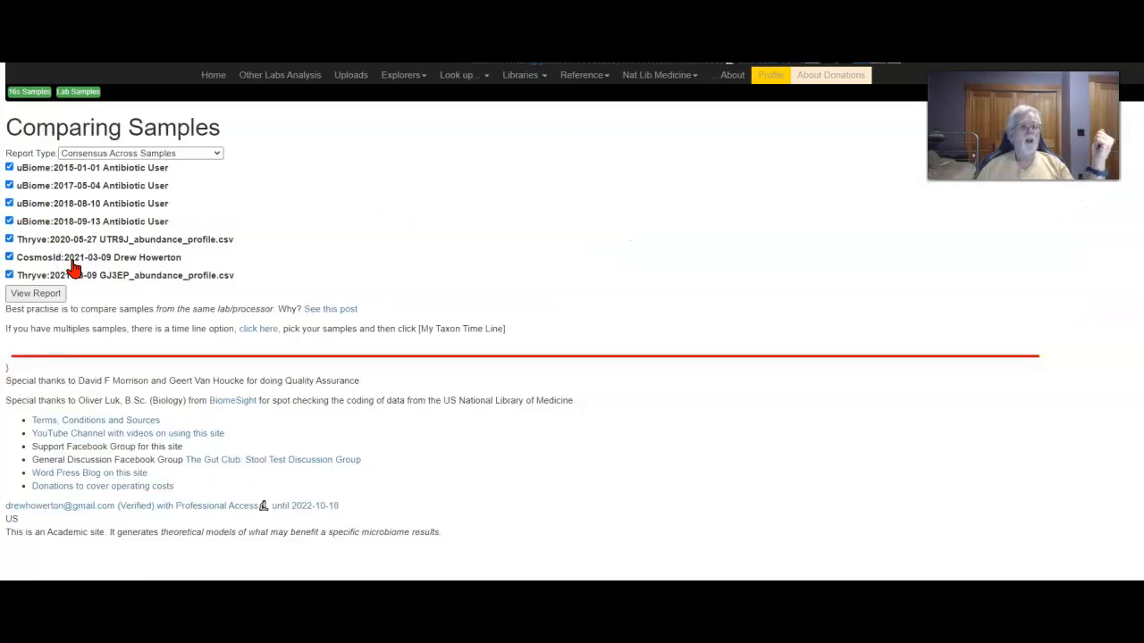
click(33, 169)
click(32, 186)
click(32, 204)
click(41, 222)
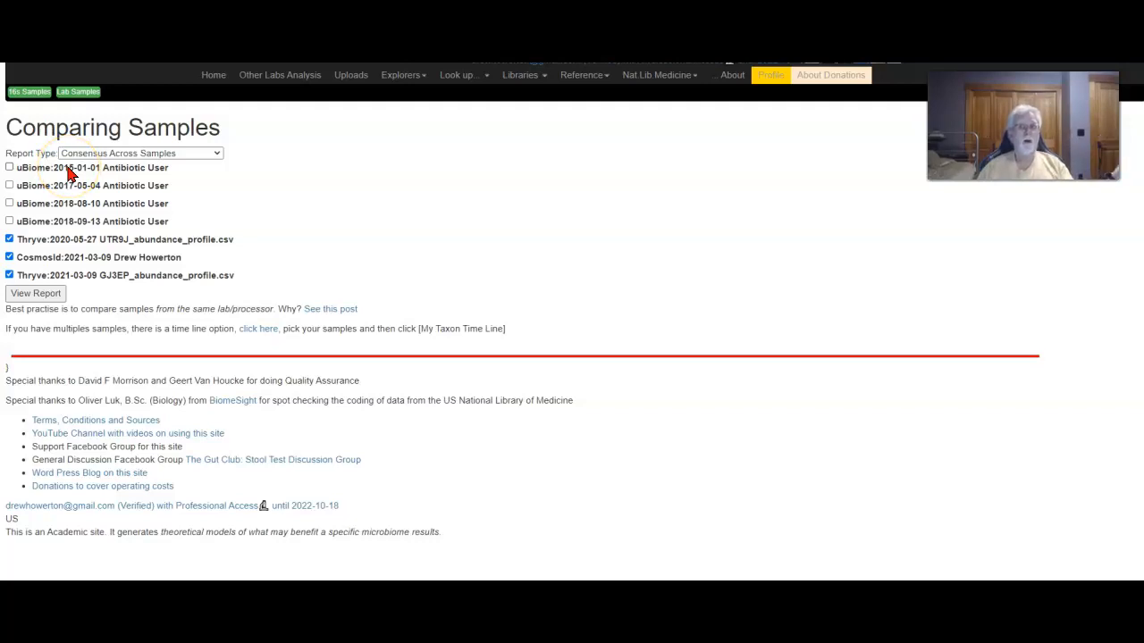
click(13, 239)
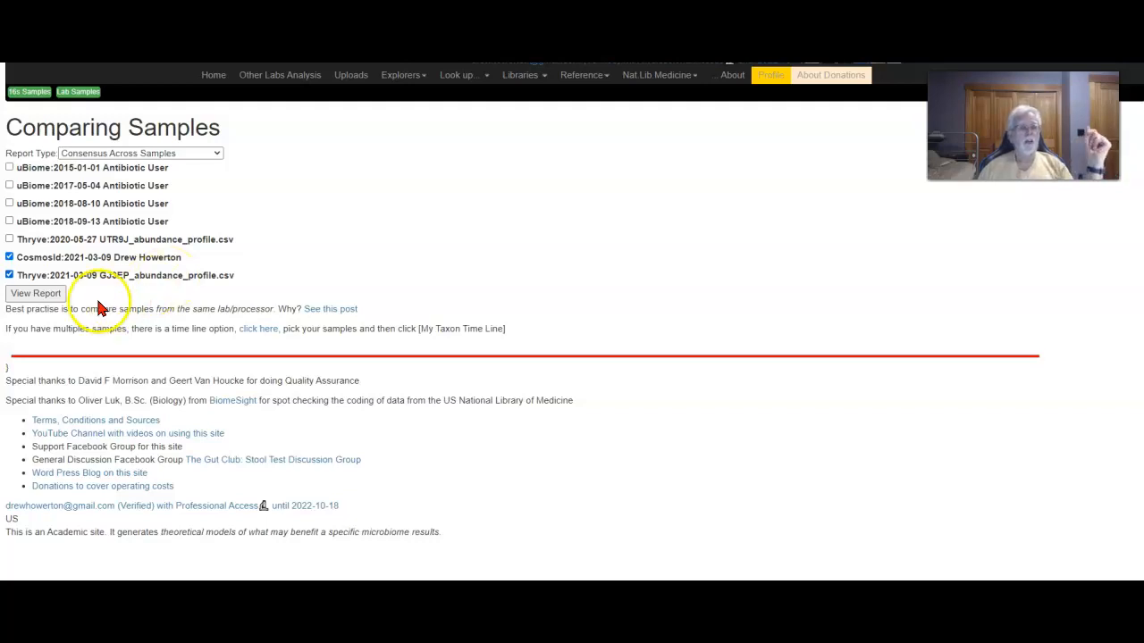
click(32, 295)
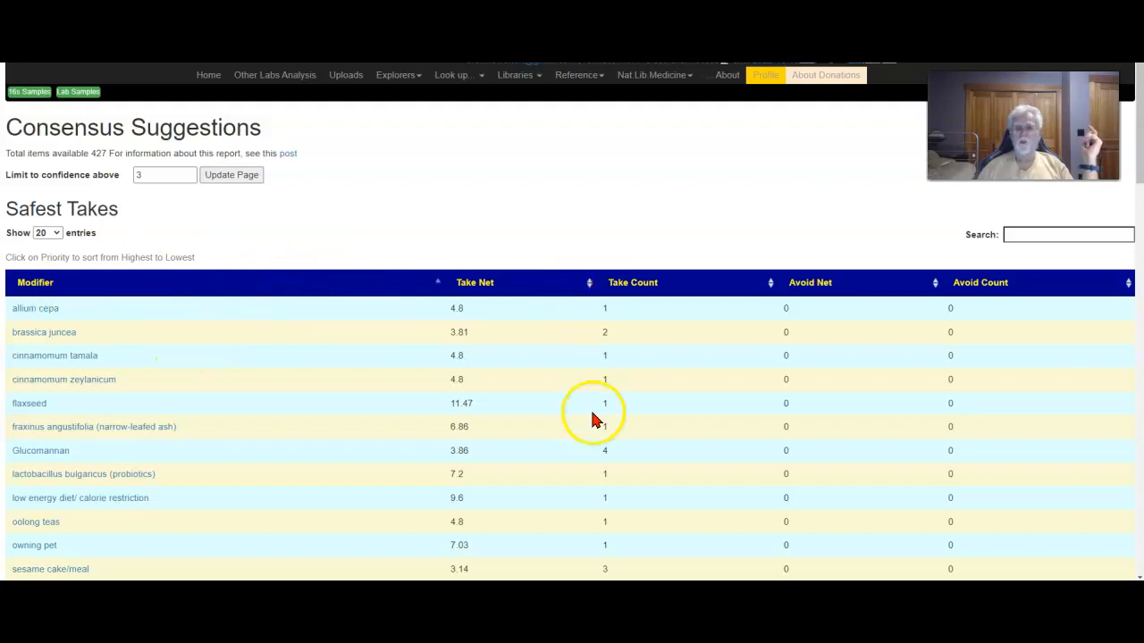
- Sort the Safest Takes table by Take Net from highest to lowest, and finally by Take Count from highest to lowest
click(626, 286)
click(626, 286)
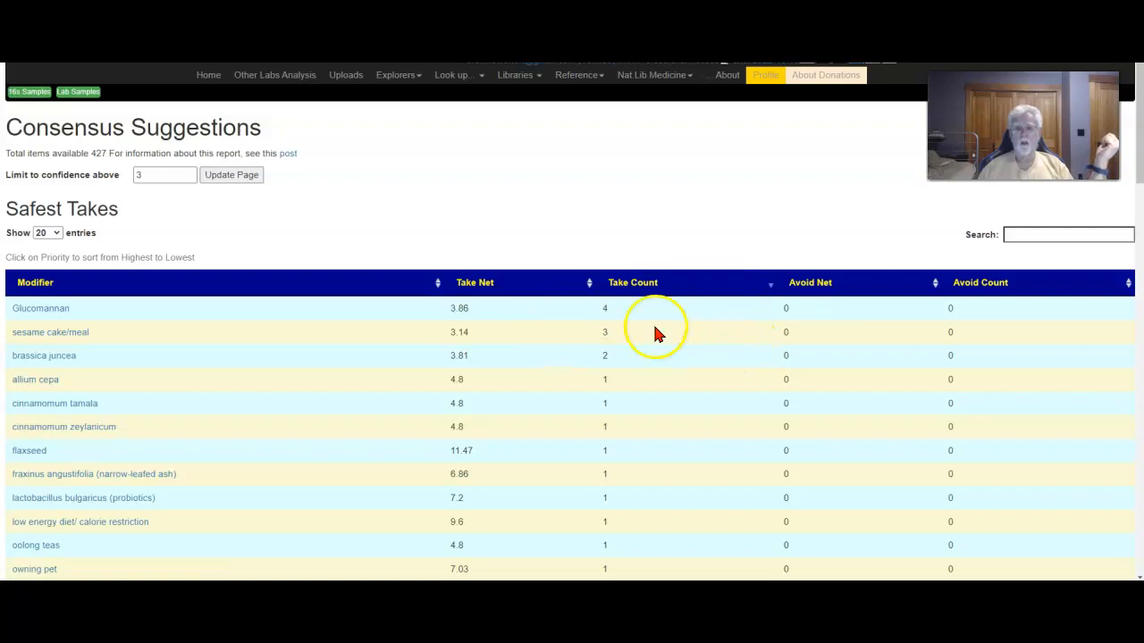
click(470, 284)
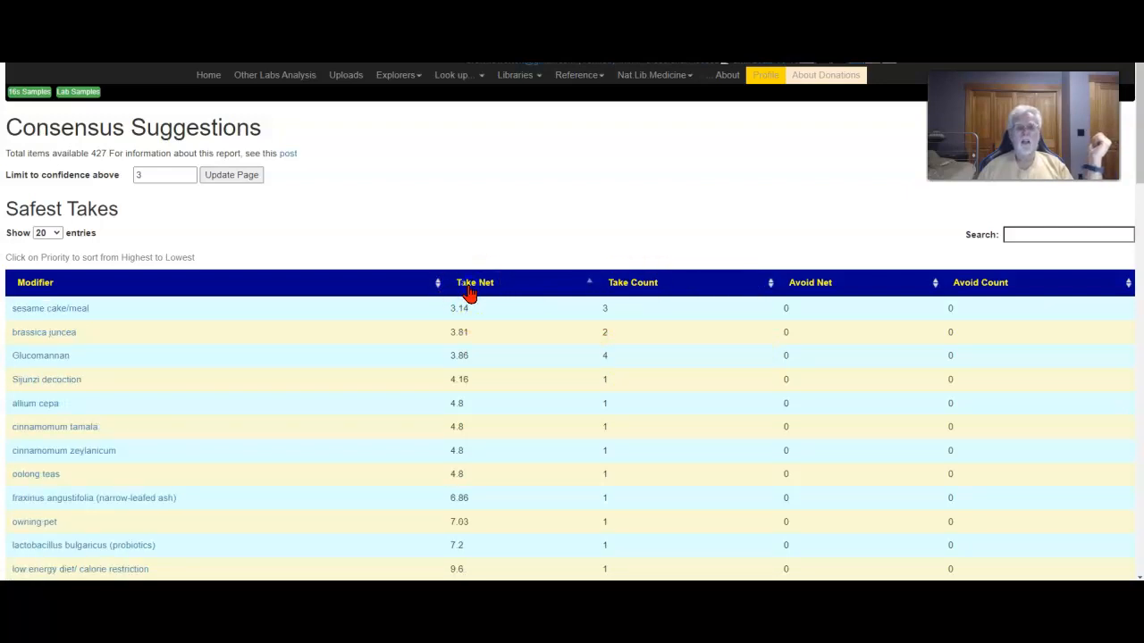
click(470, 286)
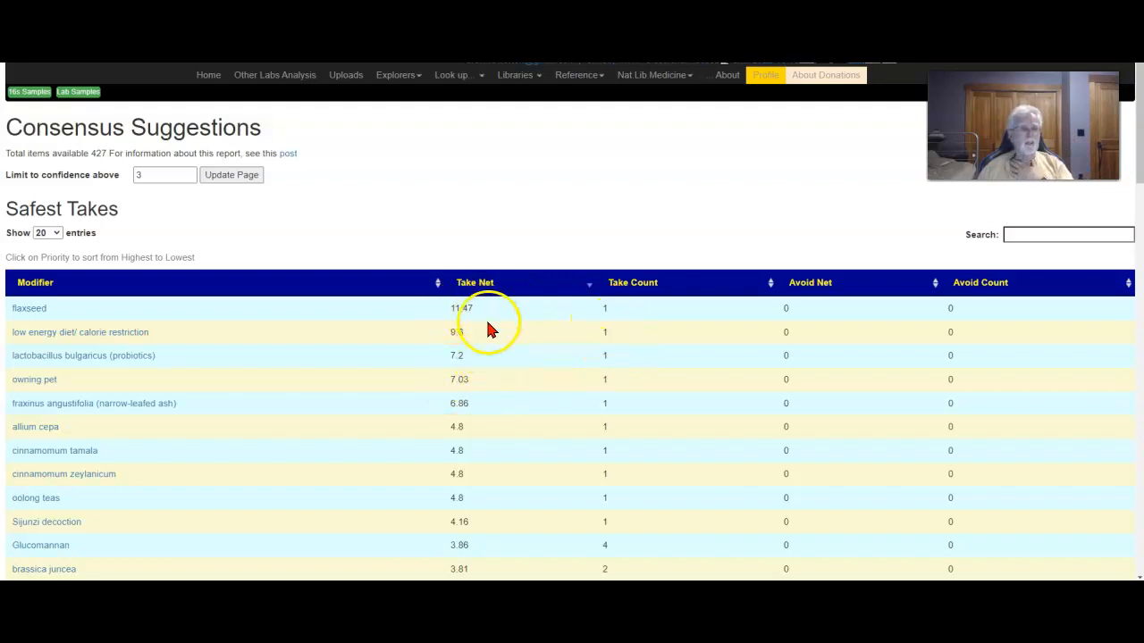
click(641, 283)
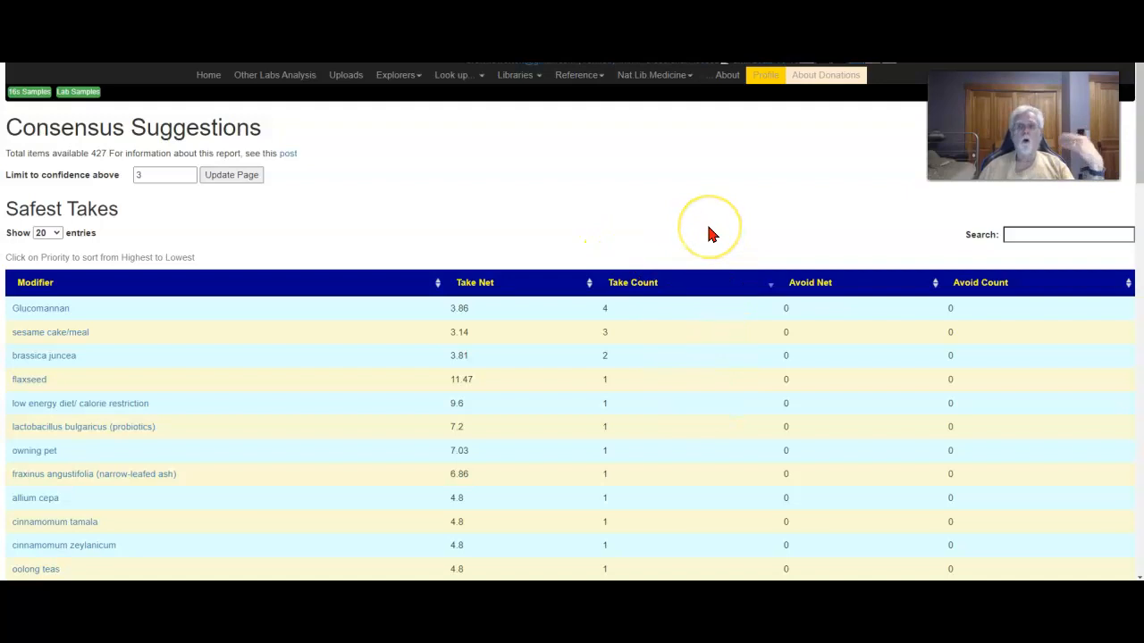
- Sort the Safer Takes table by Take Net from lowest to highest, and finally by Take Count from highest to lowest
scroll(659, 188, down, 3)
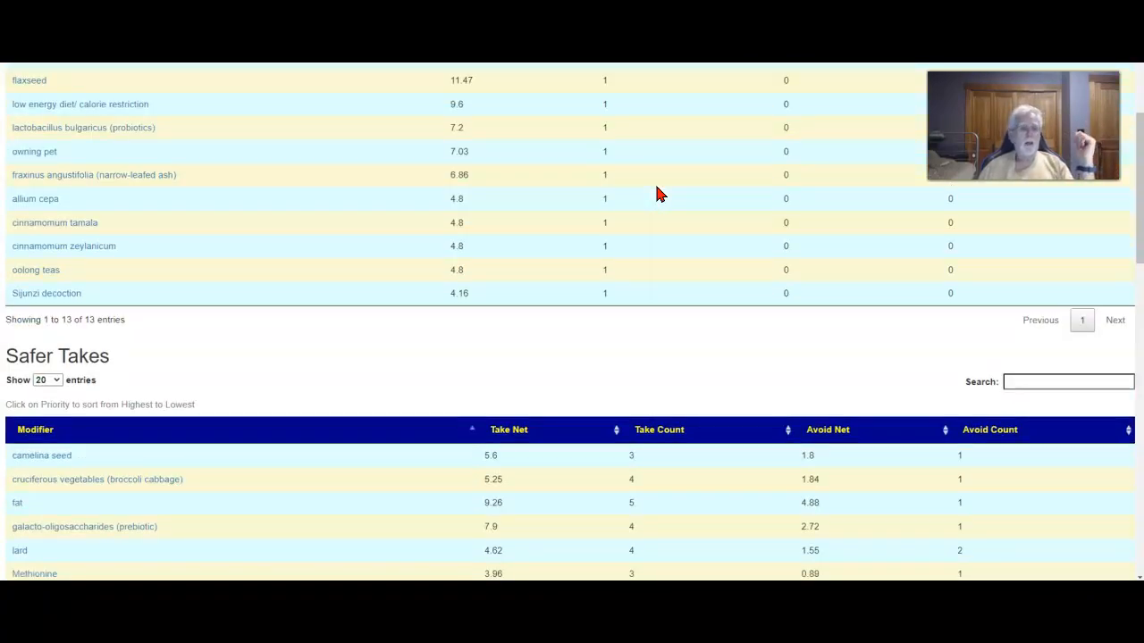
scroll(657, 194, up, 3)
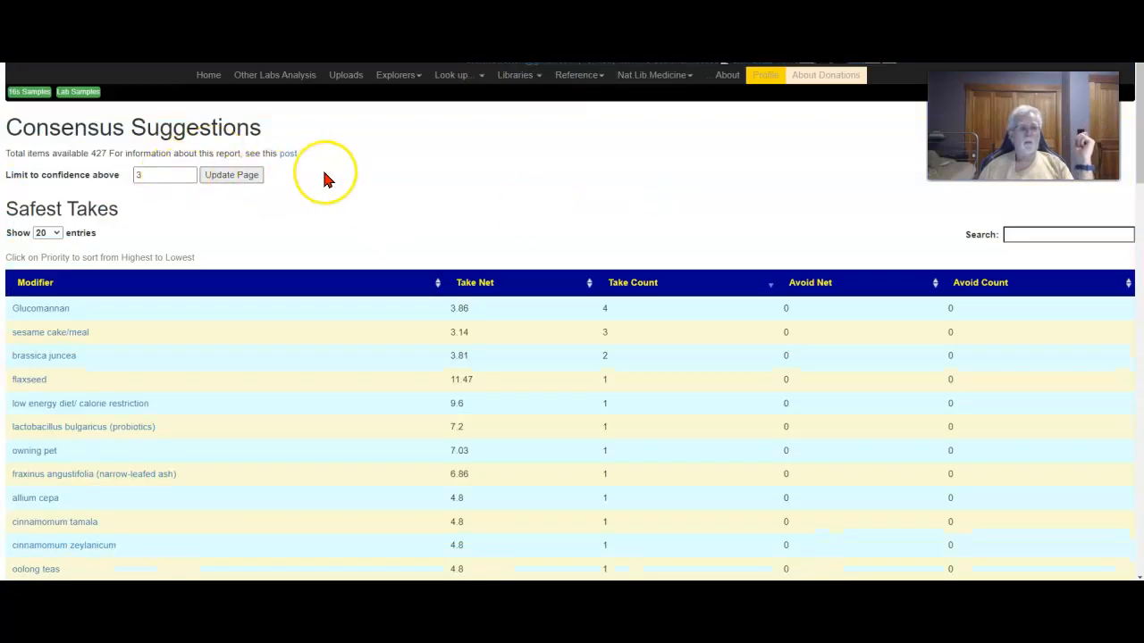
scroll(324, 179, down, 3)
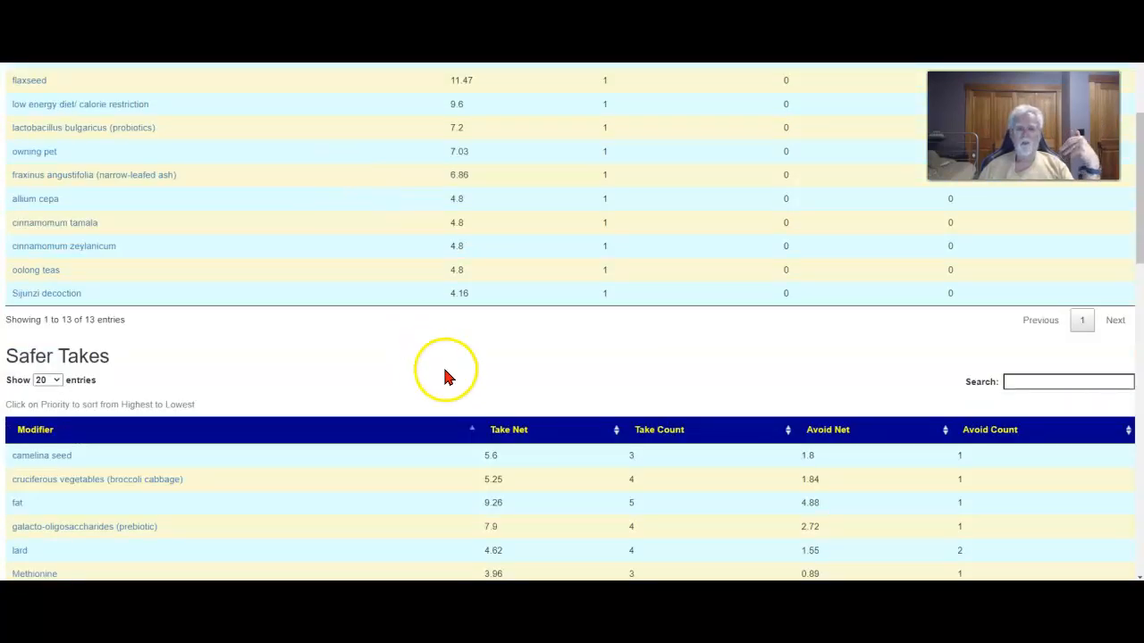
click(509, 434)
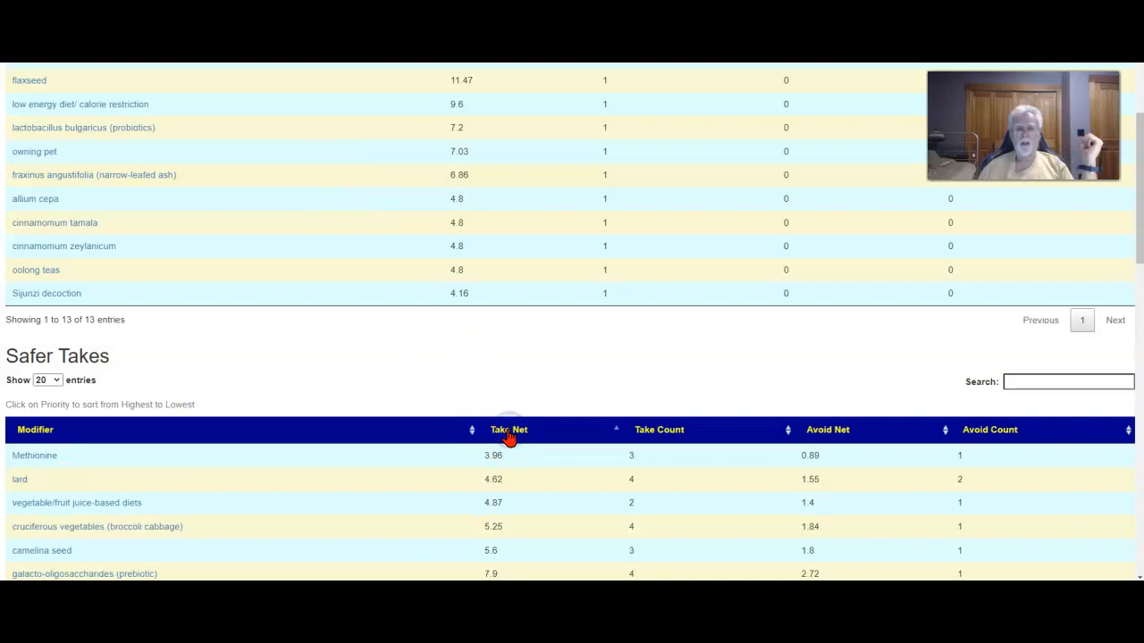
click(661, 437)
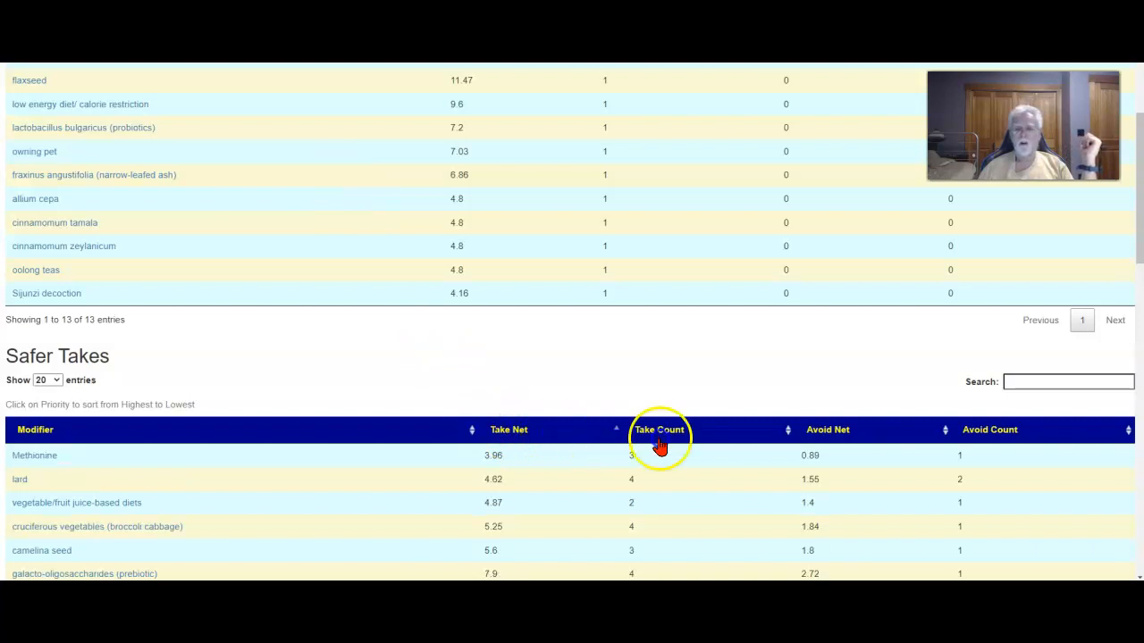
click(667, 434)
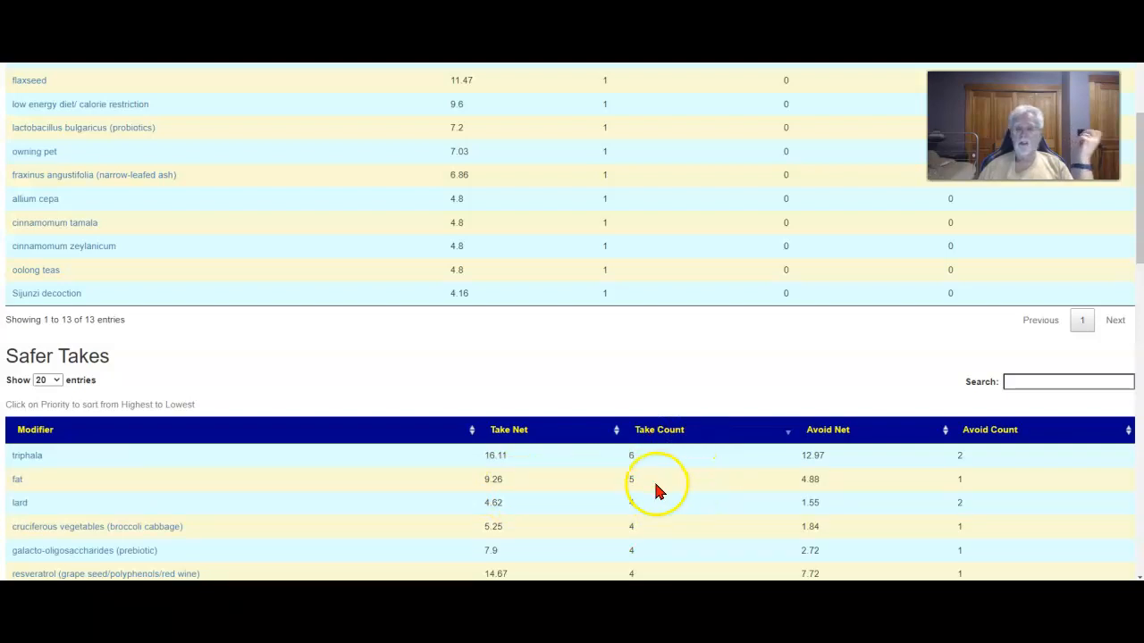
scroll(706, 473, down, 3)
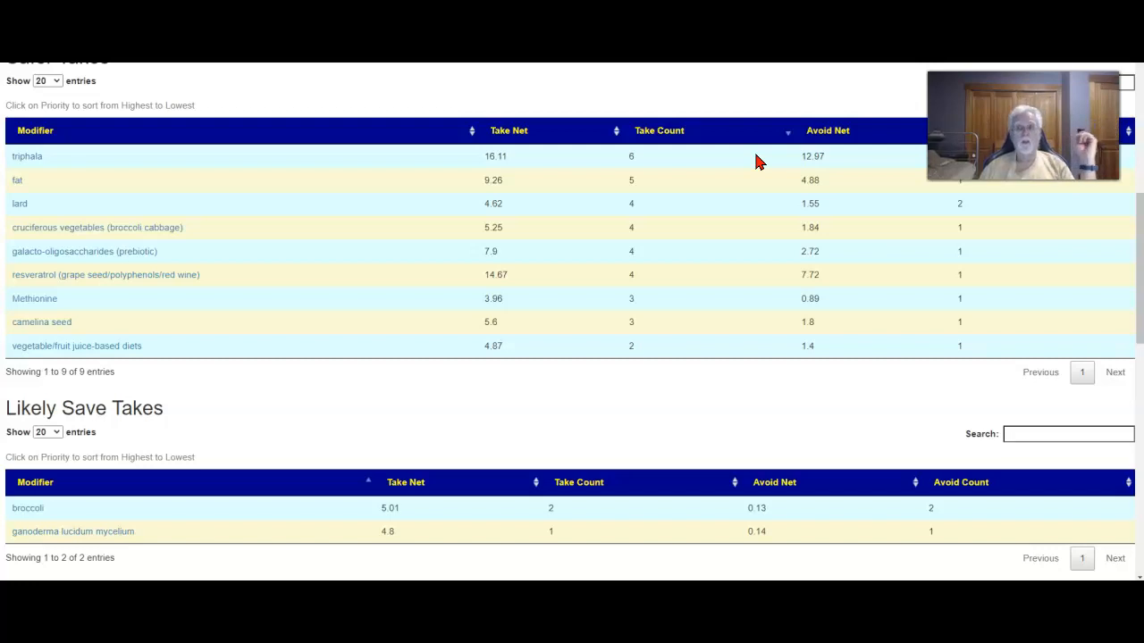
- Limit the consensus suggestions to confidence above 8 and review the remaining take and avoid lists
scroll(681, 149, up, 7)
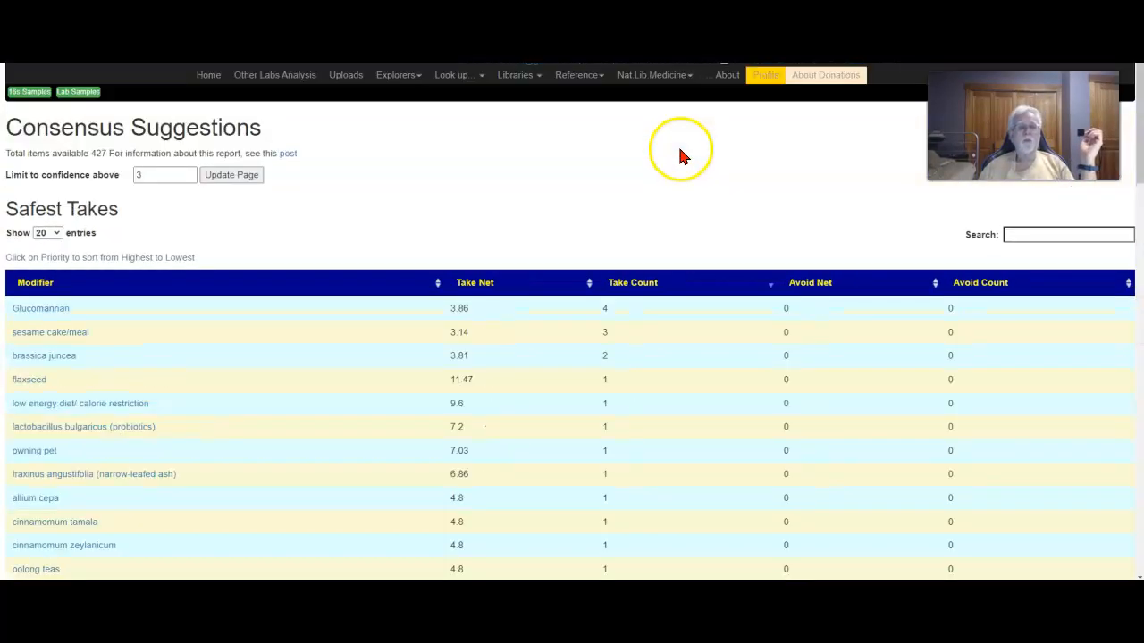
drag(151, 176, 89, 177)
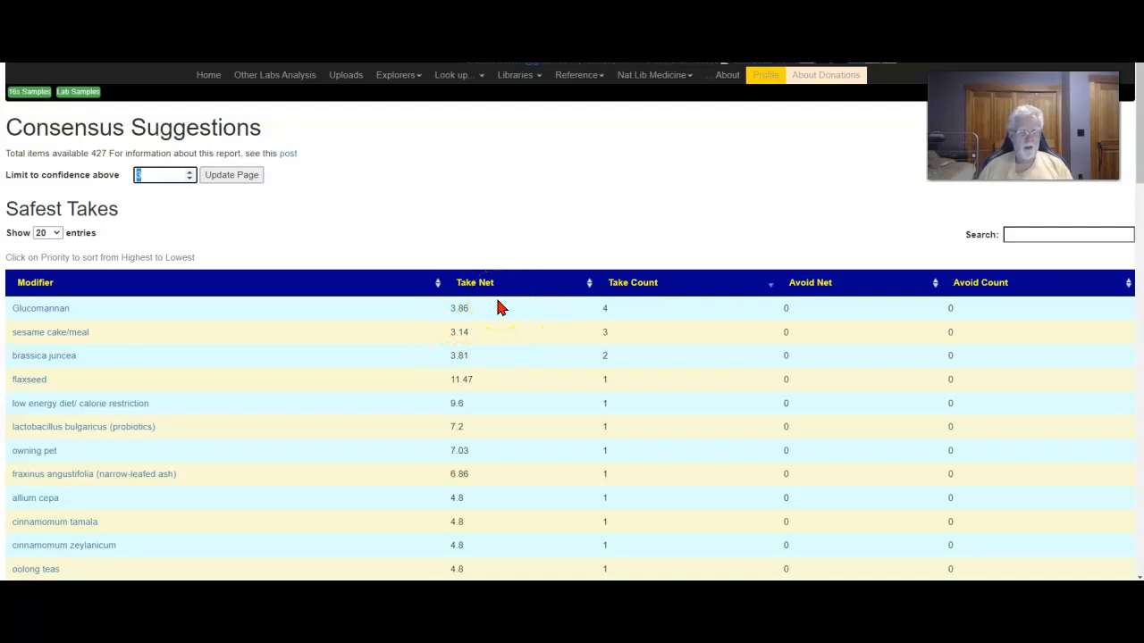
click(243, 185)
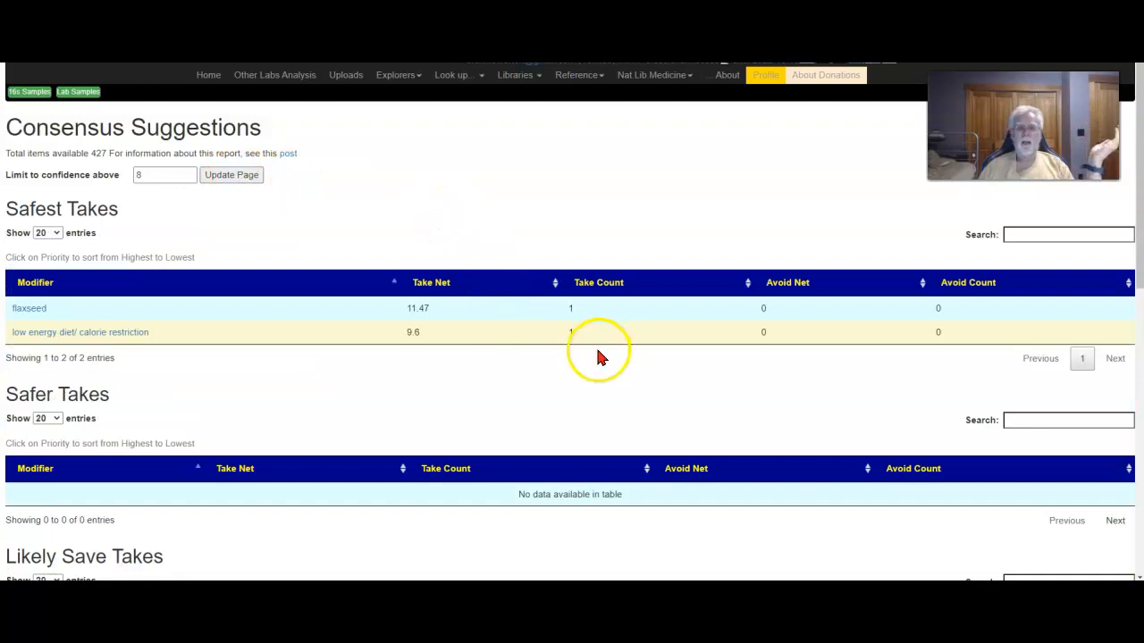
scroll(597, 353, down, 3)
scroll(617, 376, down, 3)
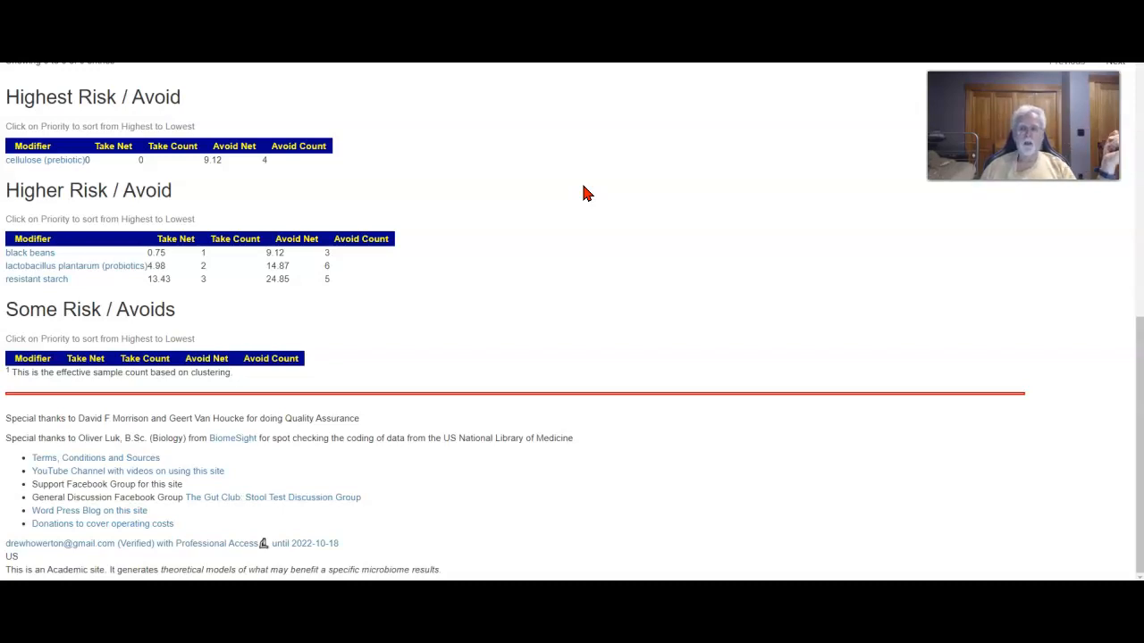
scroll(583, 193, up, 10)
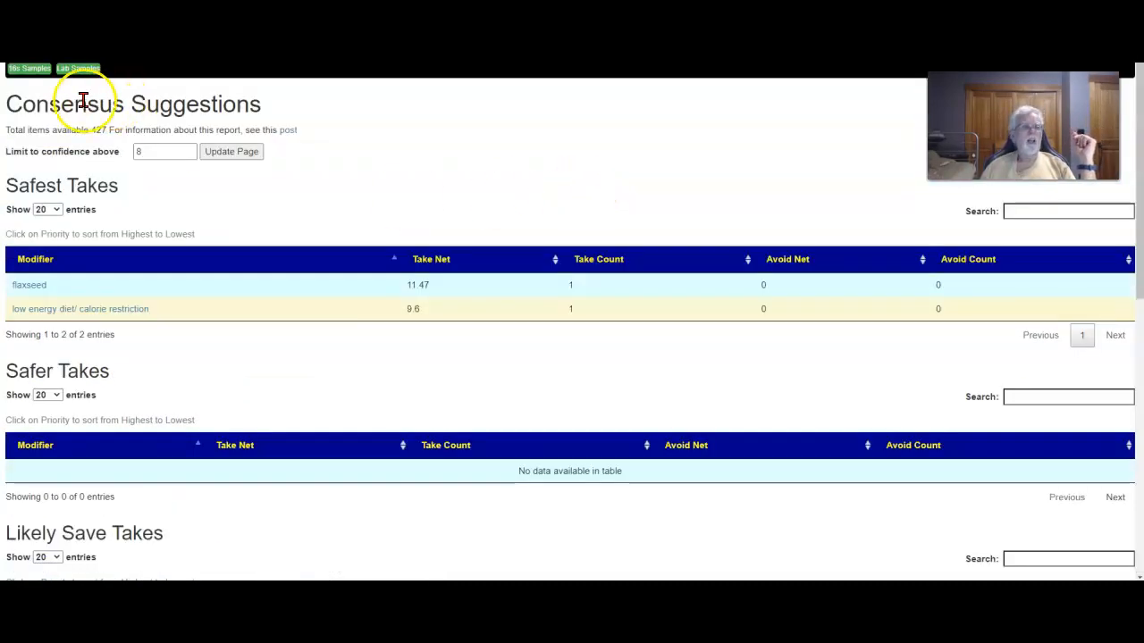
- Limit the suggestions to confidence above 1, sort Safest Takes by Take Count from highest to lowest, and look through the list
double_click(166, 151)
text(1)
click(244, 152)
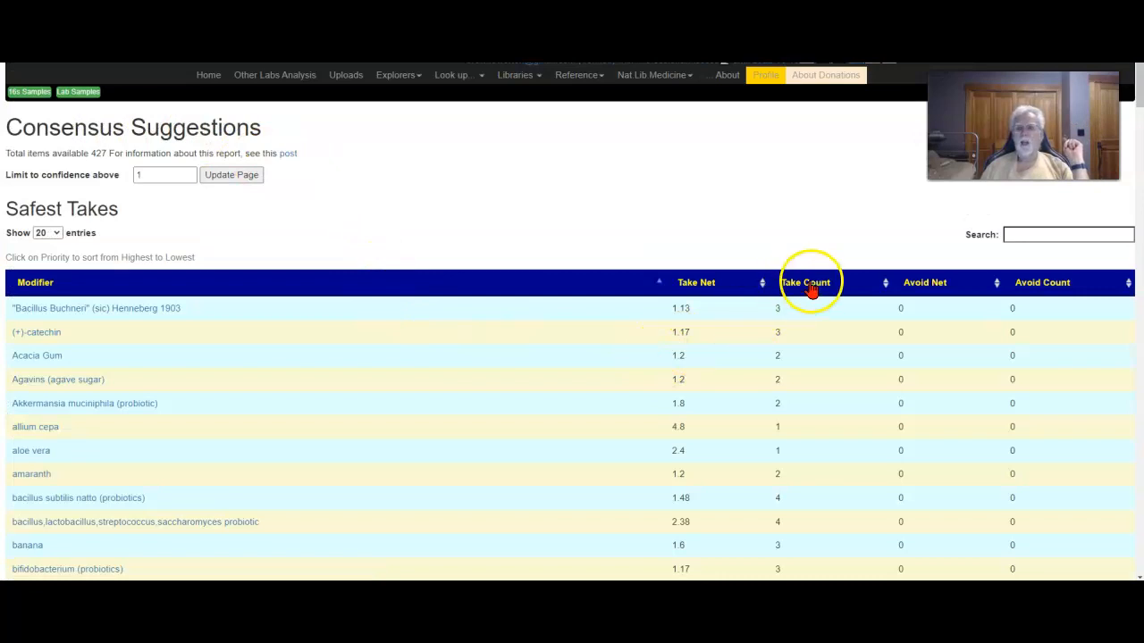
click(809, 286)
click(808, 286)
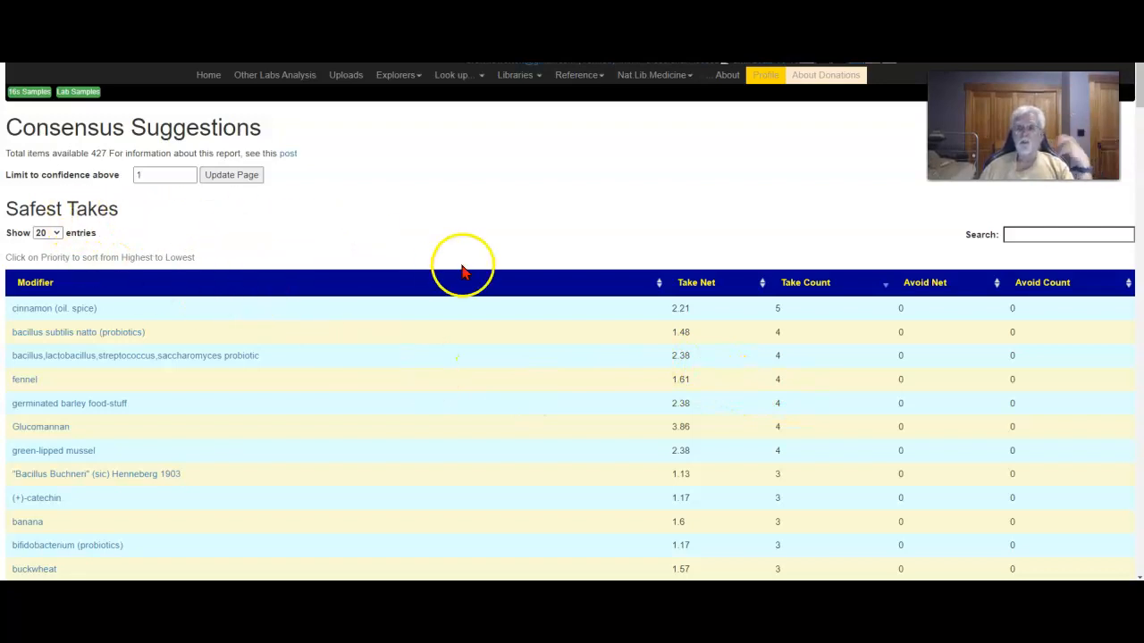
scroll(503, 352, down, 4)
scroll(501, 349, up, 4)
scroll(494, 350, down, 3)
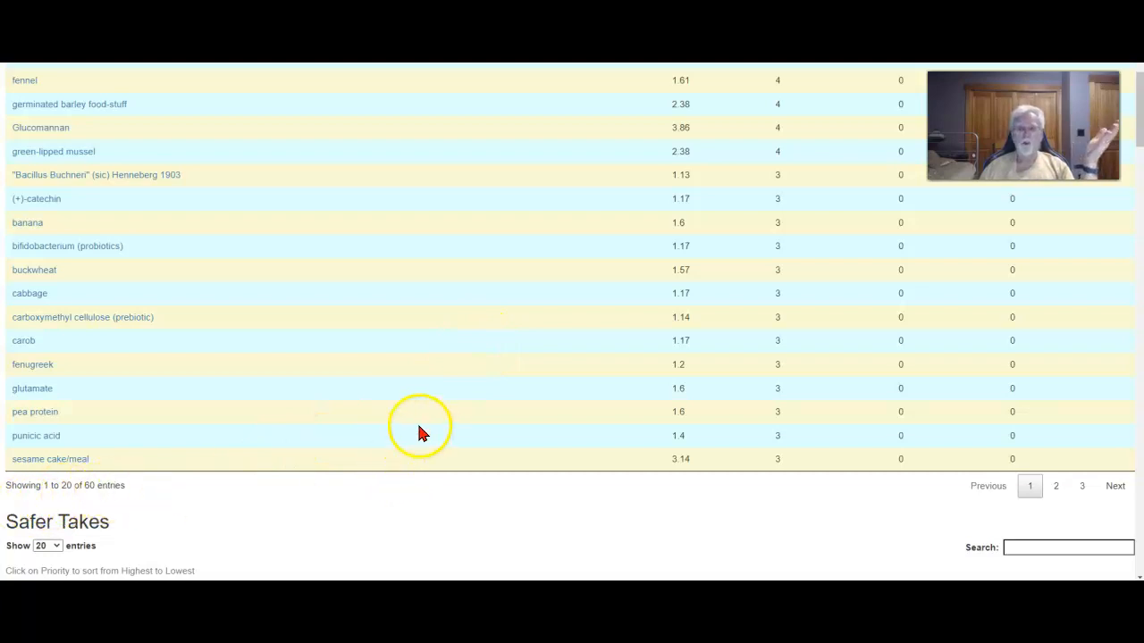
scroll(418, 427, up, 3)
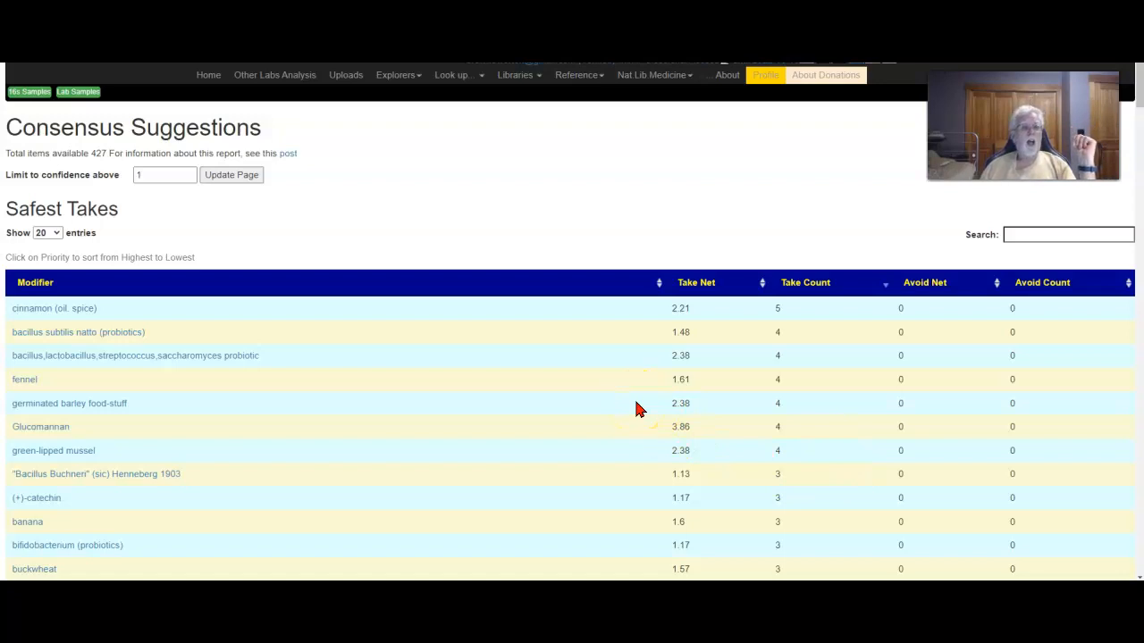
scroll(635, 408, down, 7)
scroll(635, 409, up, 7)
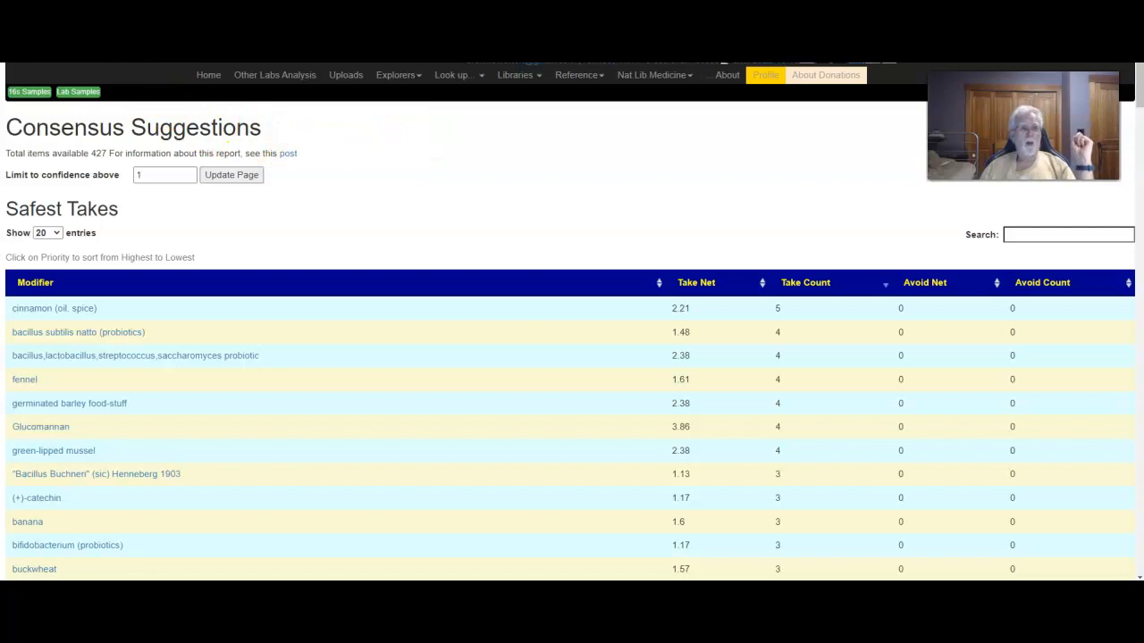
- Return to Comparing Samples, view the Bacteria/Taxonomy report for the 2021-03-09 CosmosId and Thryve samples, and look through its table
key(alt+Left)
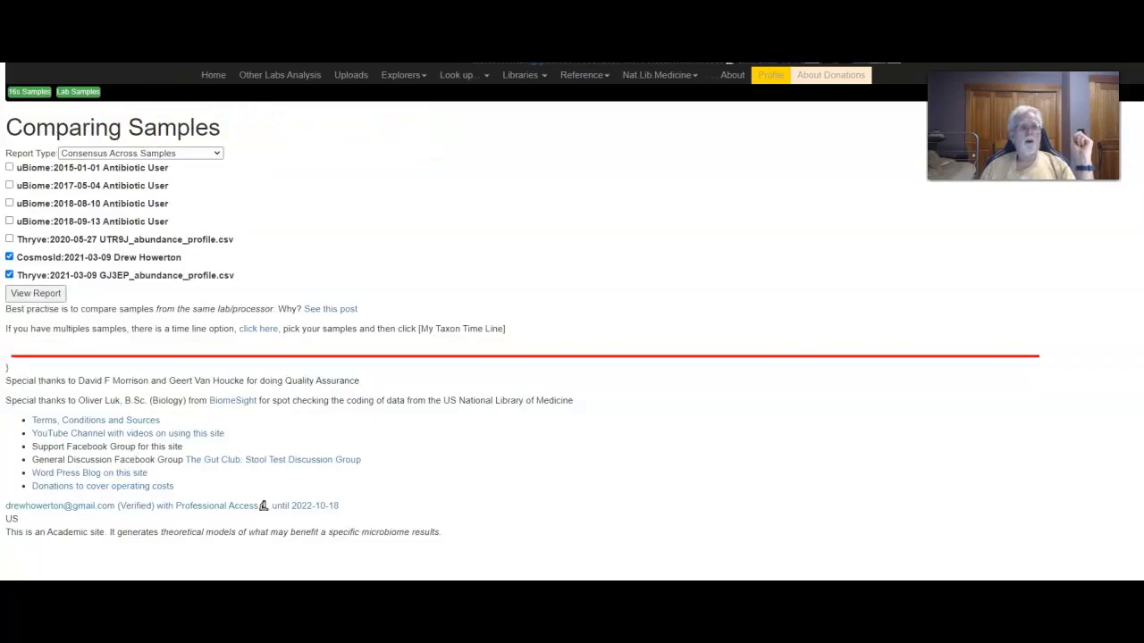
click(216, 156)
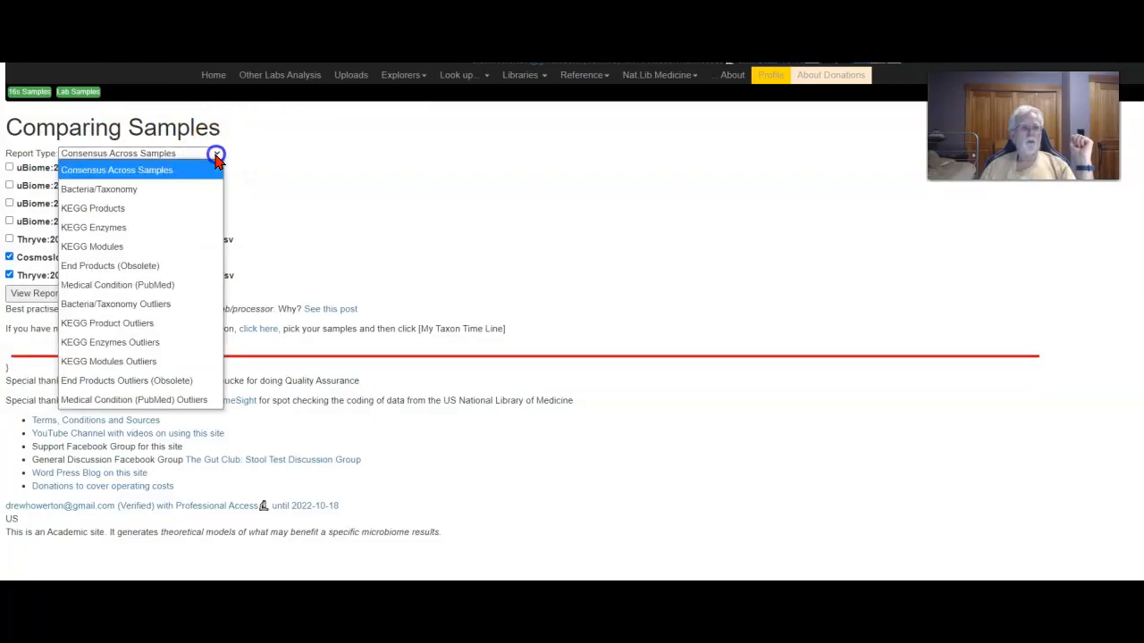
click(162, 194)
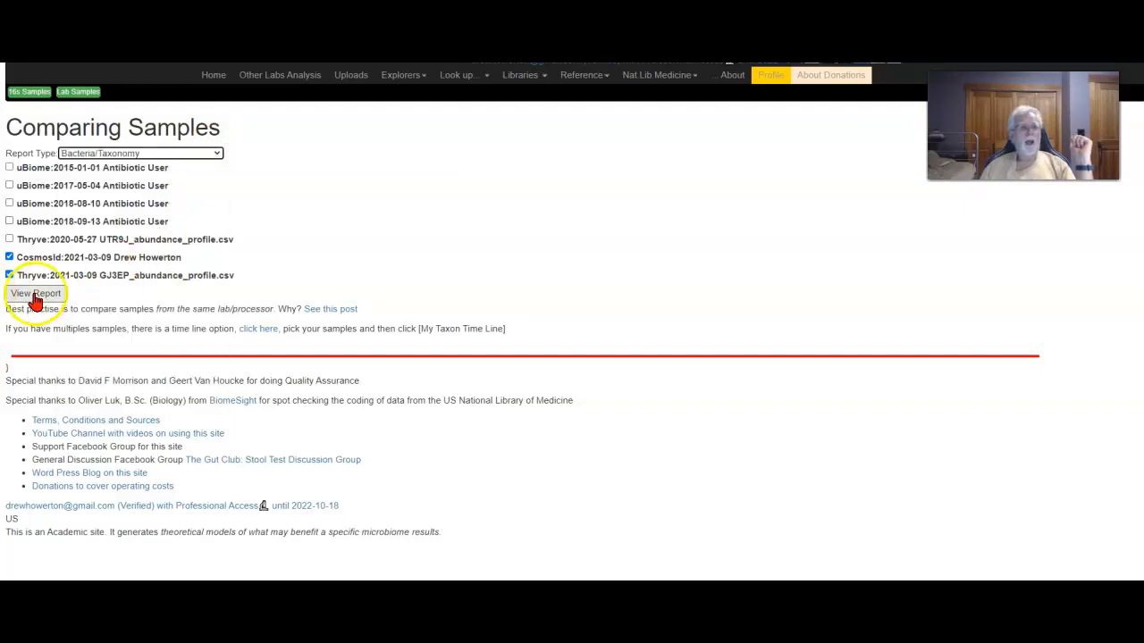
click(218, 156)
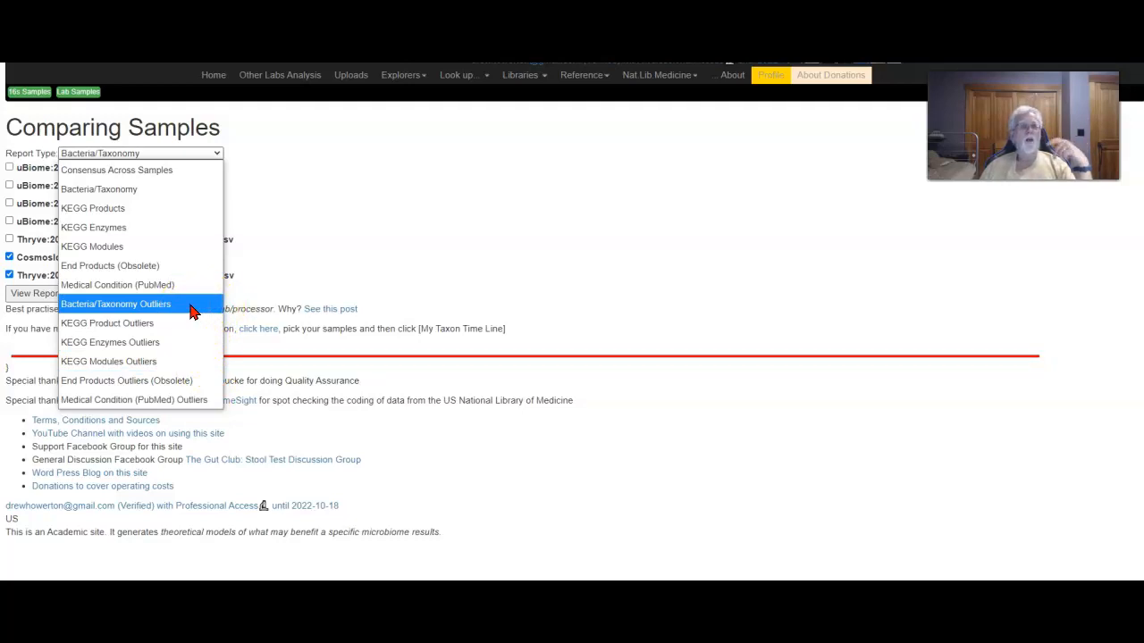
click(154, 190)
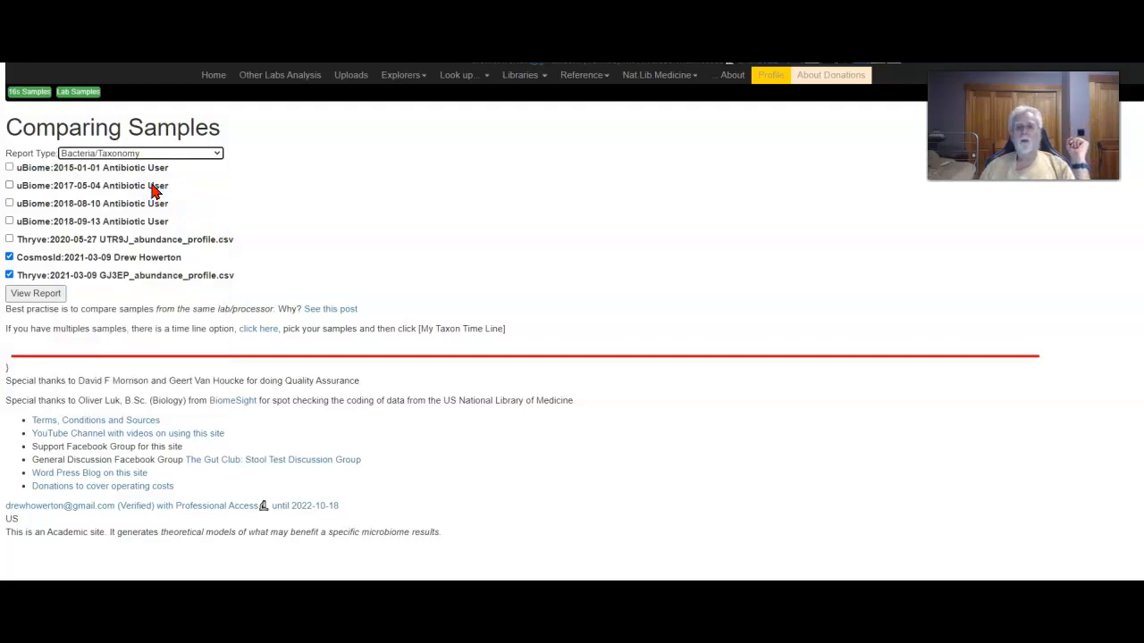
click(32, 293)
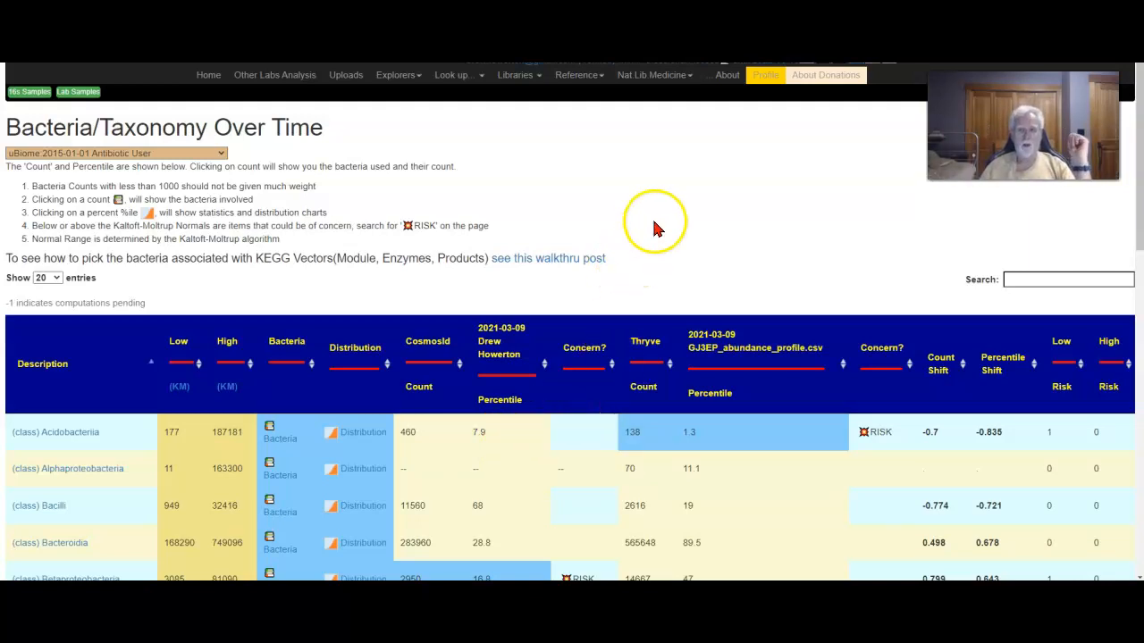
scroll(656, 235, down, 3)
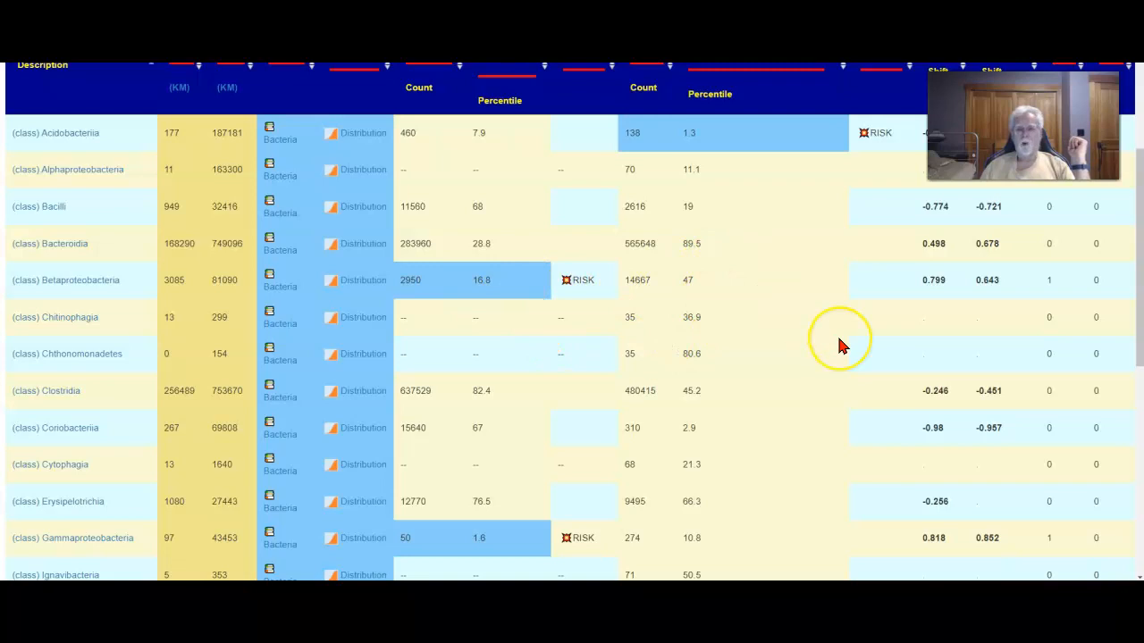
scroll(838, 340, down, 5)
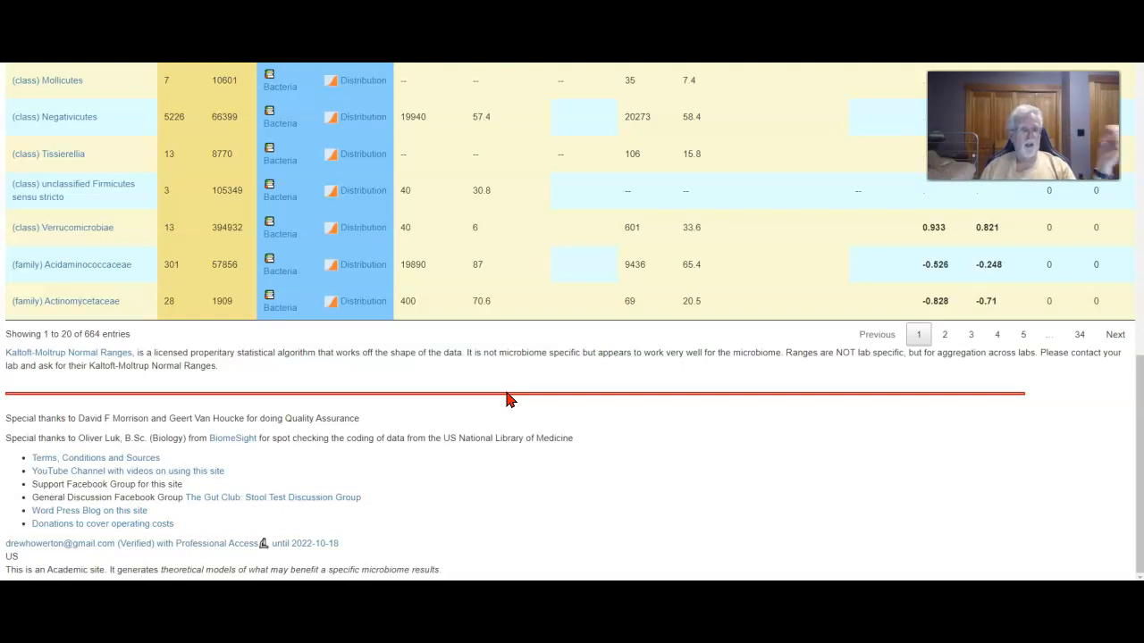
scroll(510, 400, up, 10)
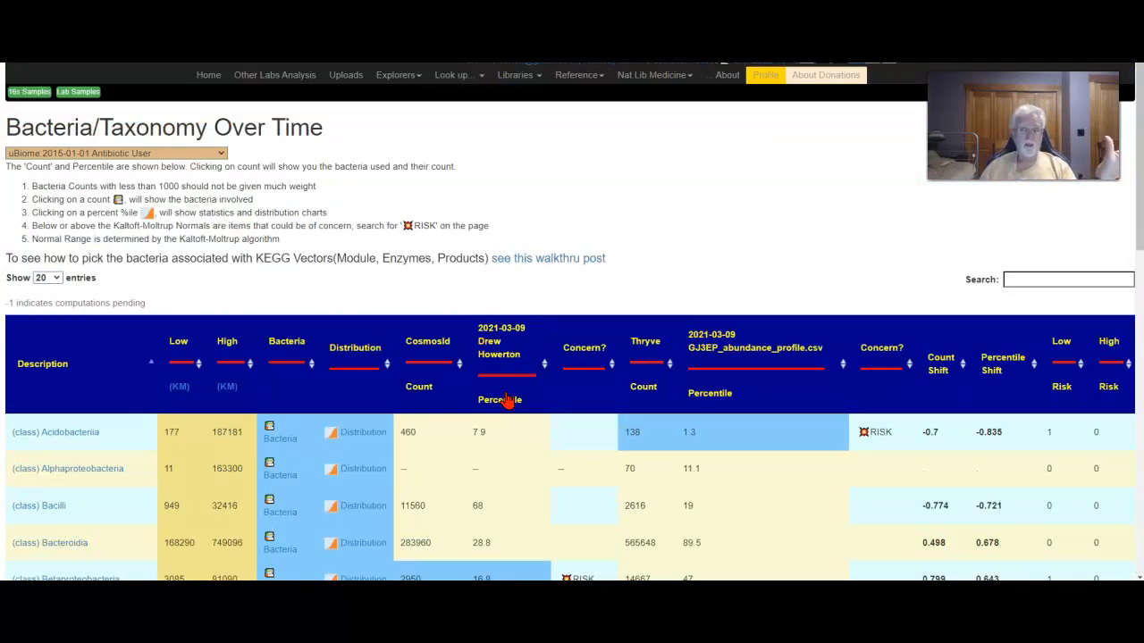
click(503, 415)
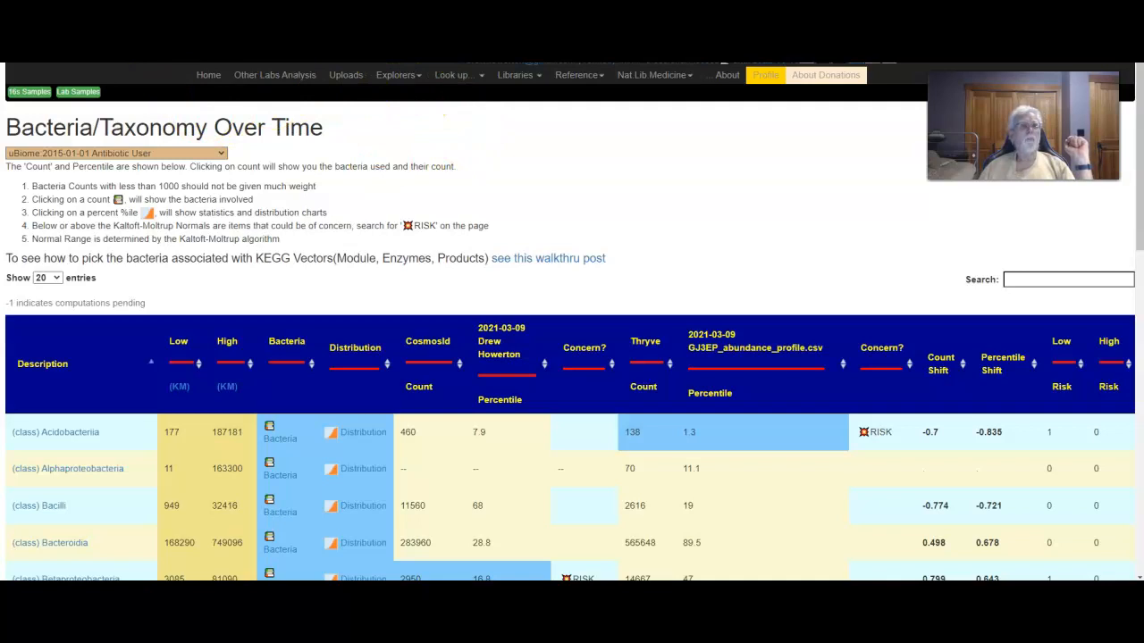
- Return to Comparing Samples, view the Bacteria/Taxonomy Outliers report for the same two samples, and examine the bacteria marked as risks
key(alt+Left)
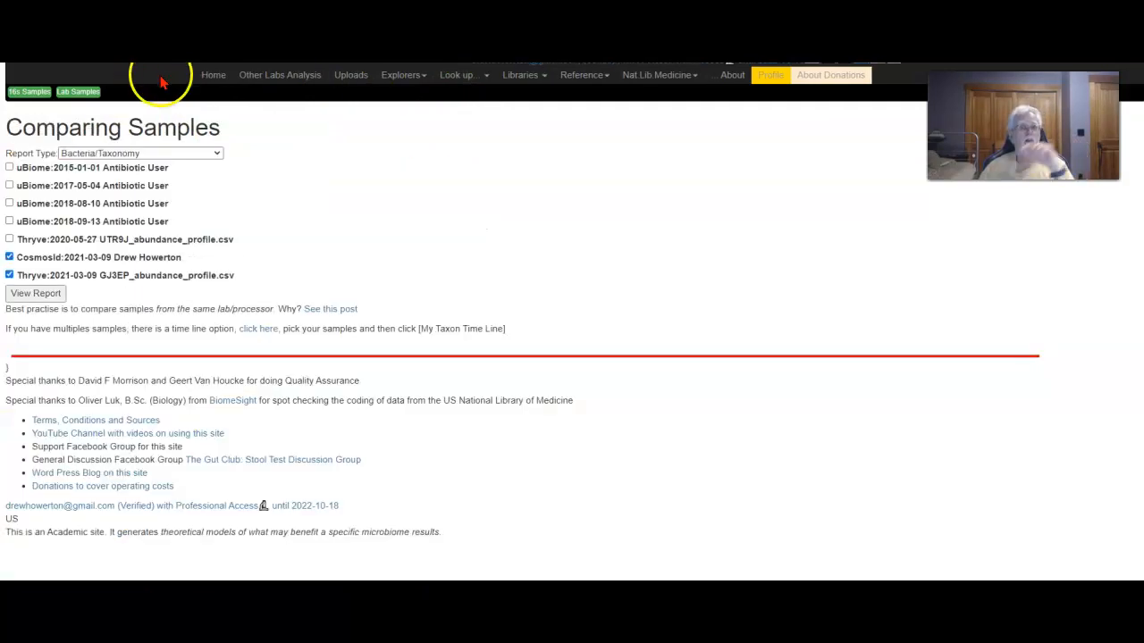
click(172, 154)
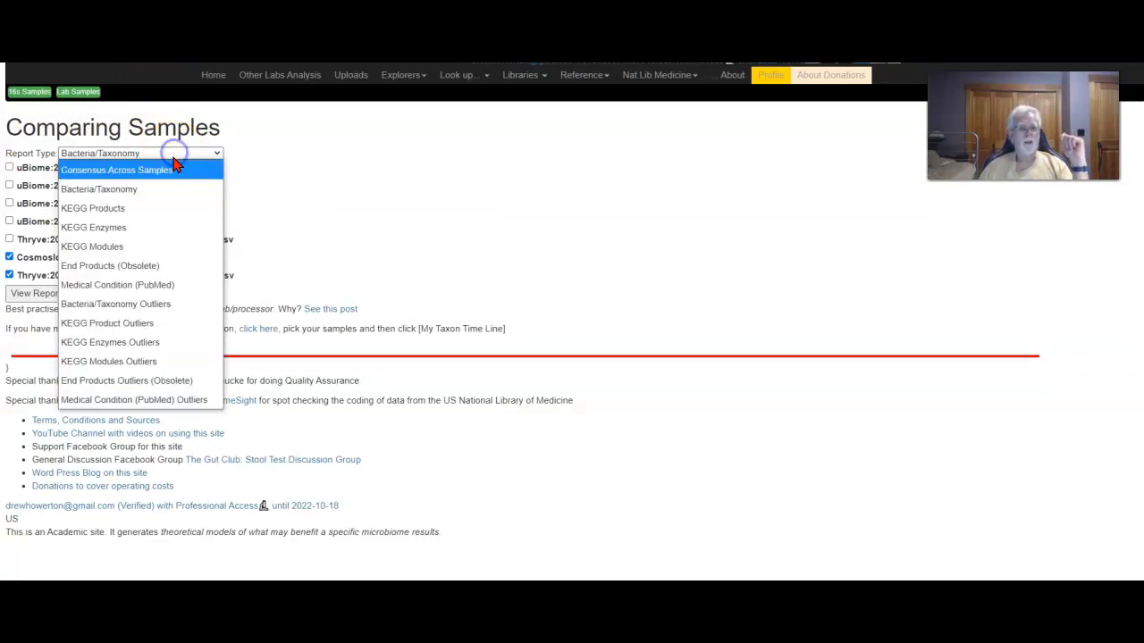
click(186, 304)
click(42, 298)
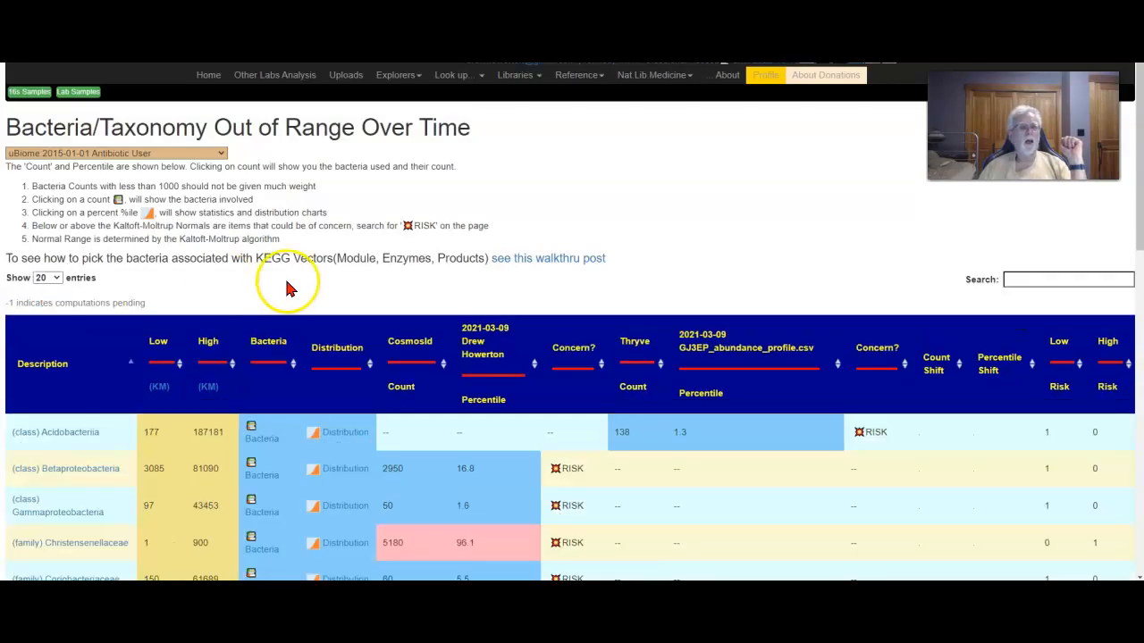
scroll(335, 264, down, 6)
scroll(325, 275, down, 3)
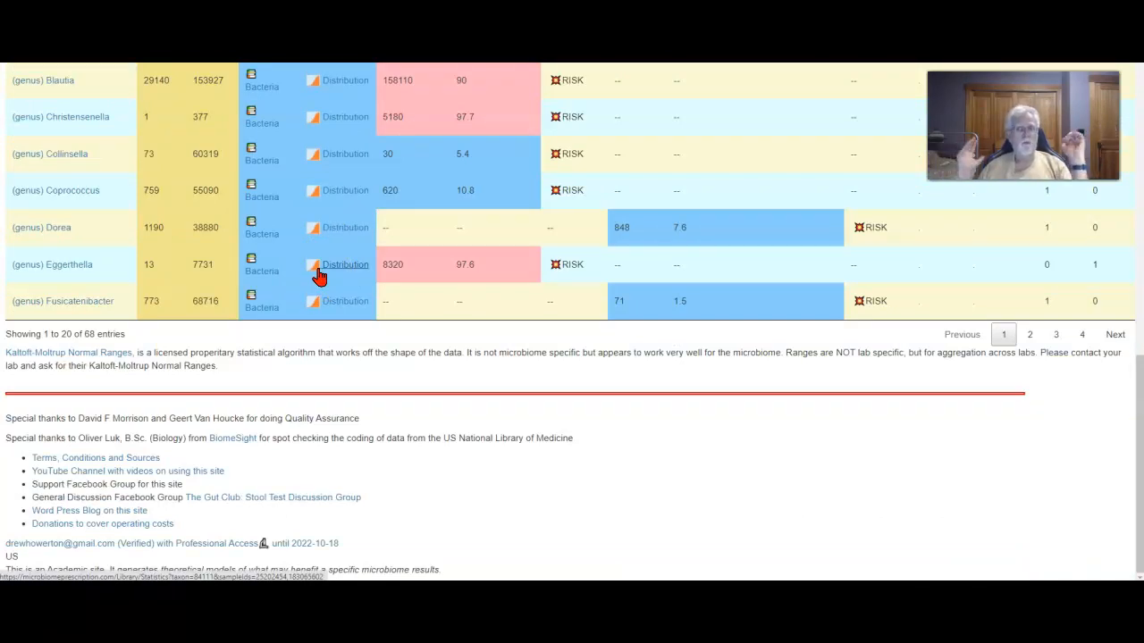
scroll(594, 250, up, 8)
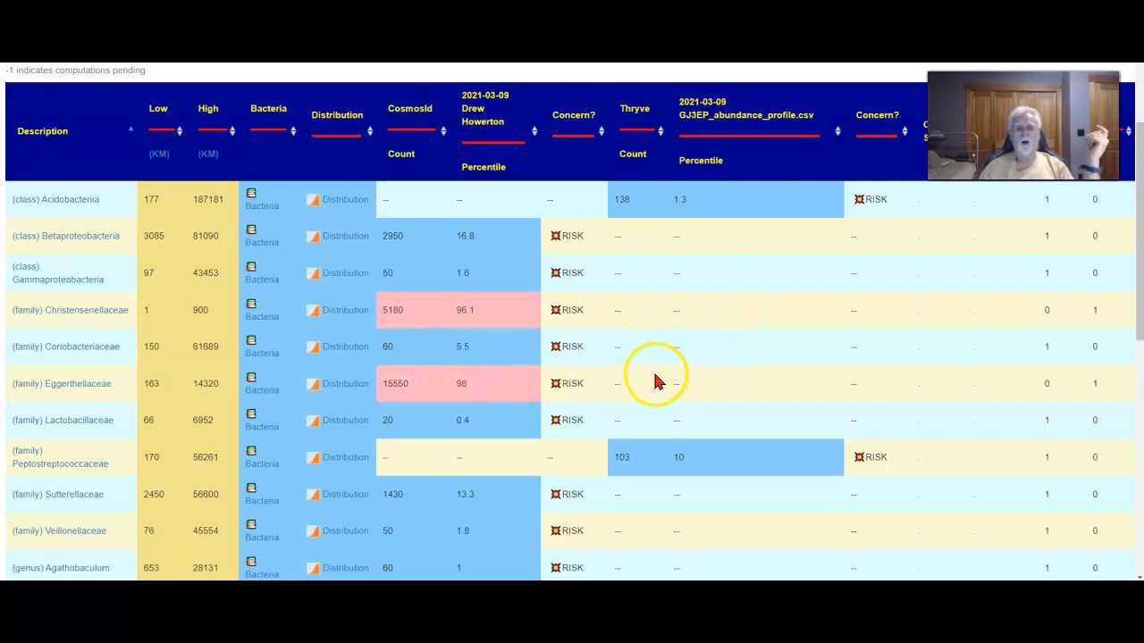
- Open the details page of the genus Blautia from the outliers table in a new browser tab and switch to it
scroll(713, 429, down, 3)
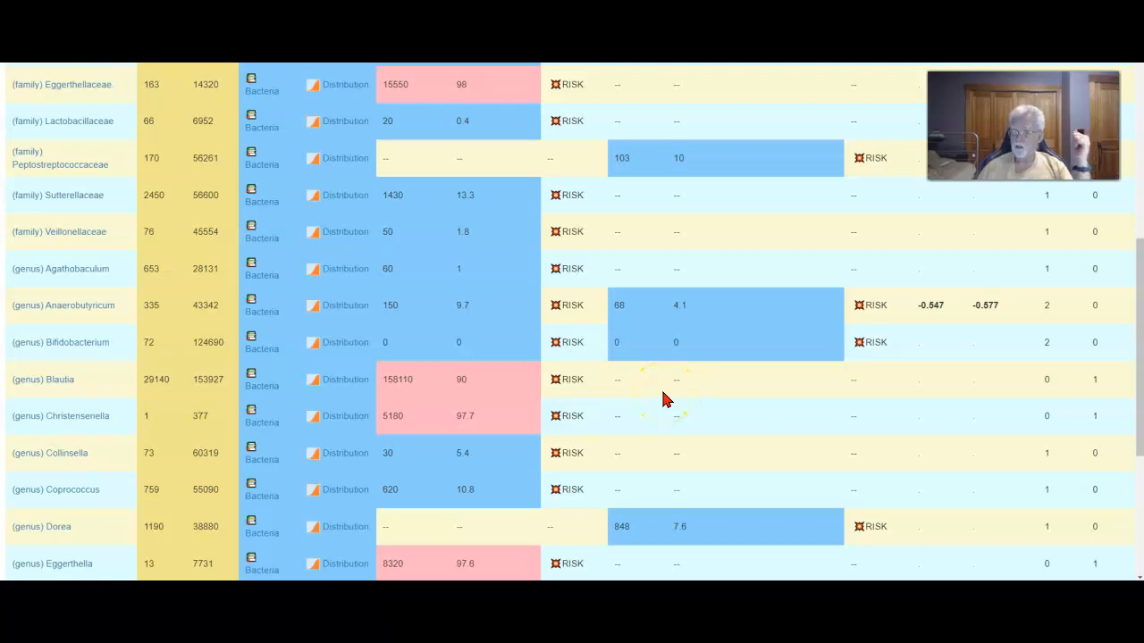
right_click(69, 382)
click(121, 391)
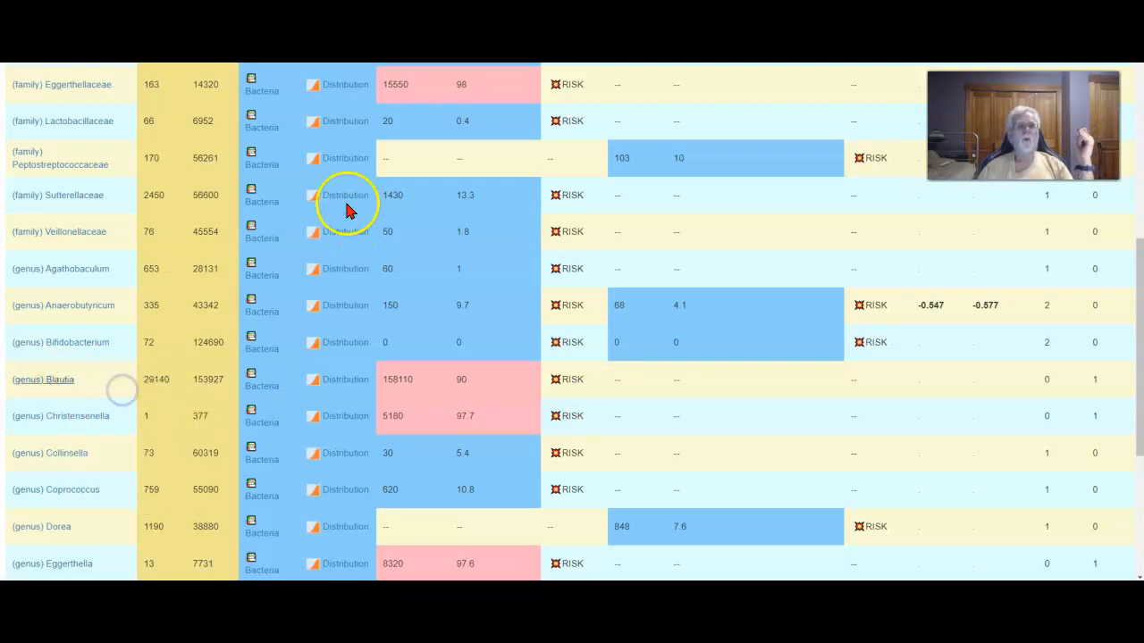
key(ctrl+Tab)
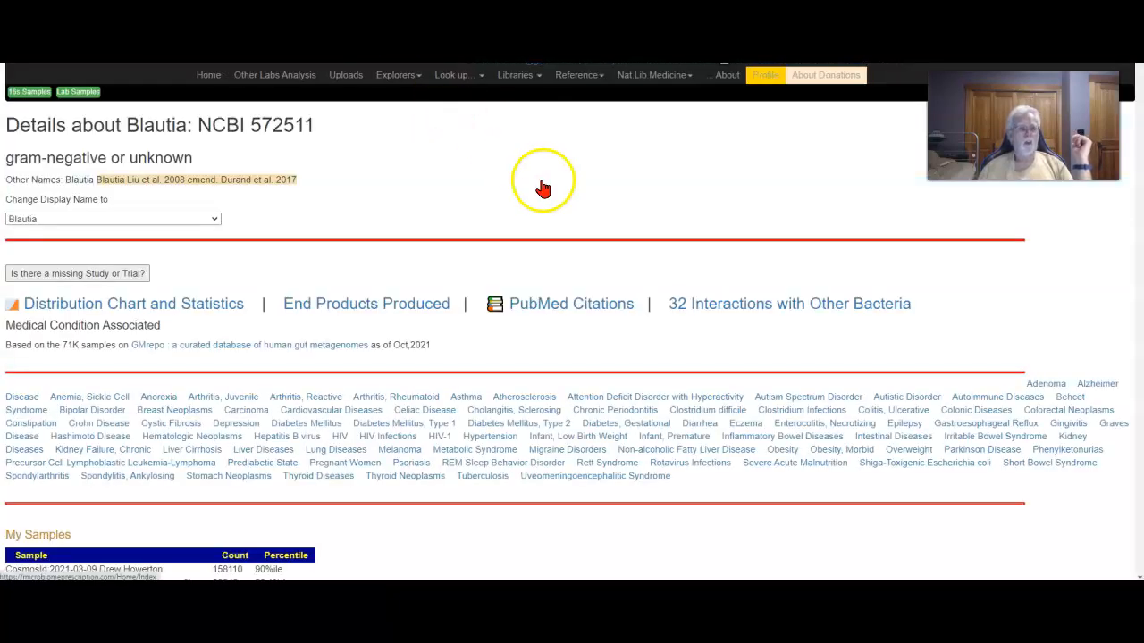
- Examine the Blautia details page for the percentiles of My Samples, the expert desired levels and the labs that detect it
scroll(543, 188, down, 3)
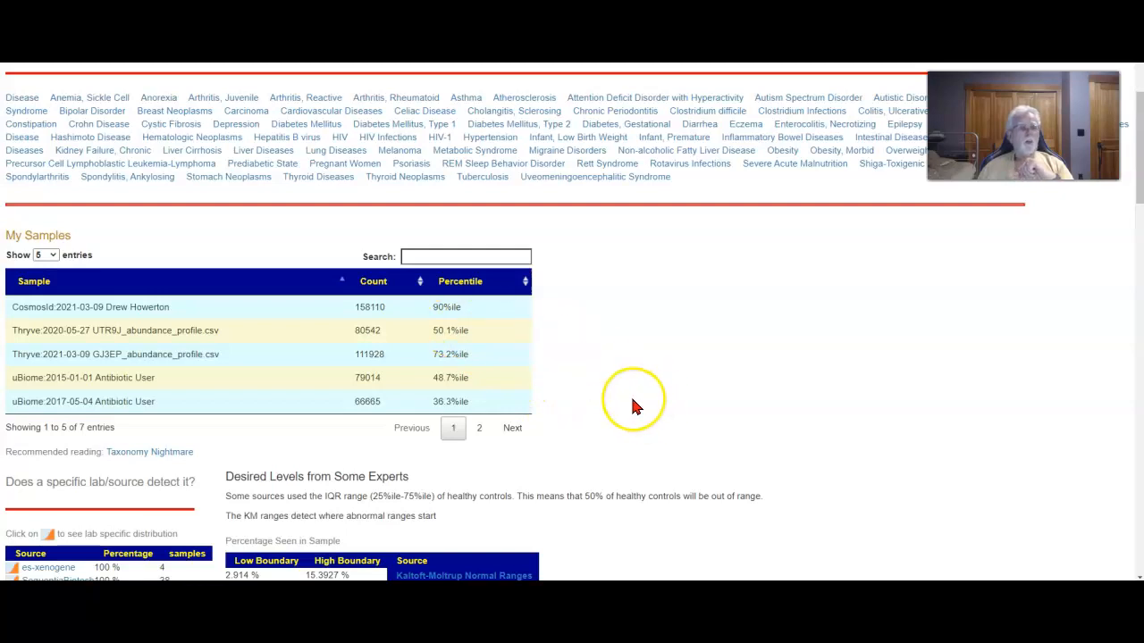
scroll(632, 405, down, 3)
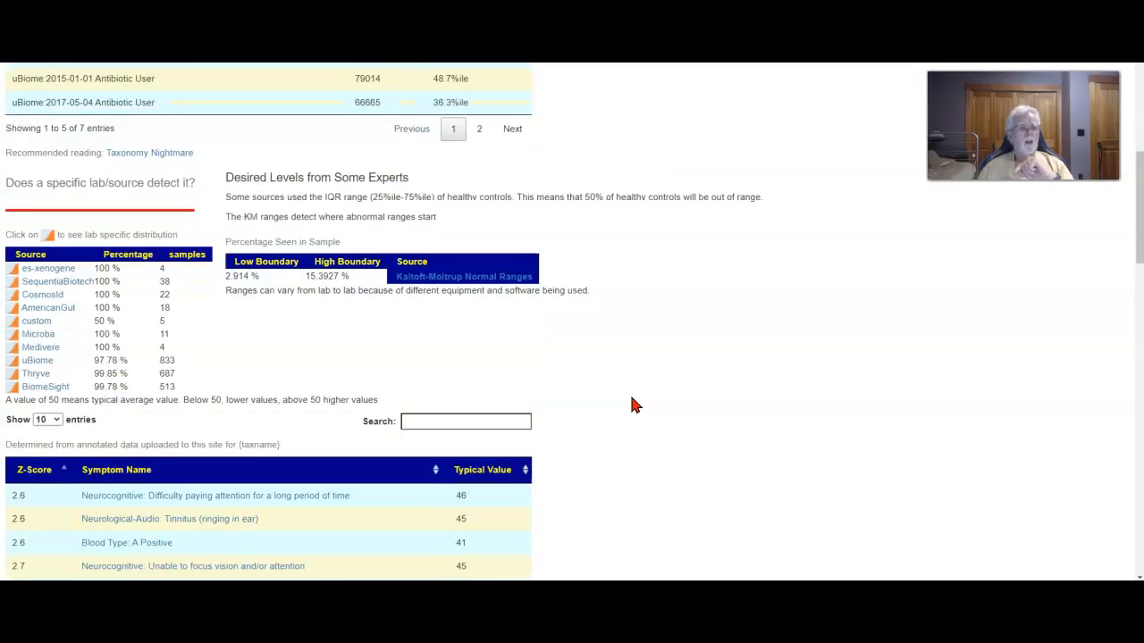
scroll(631, 405, up, 3)
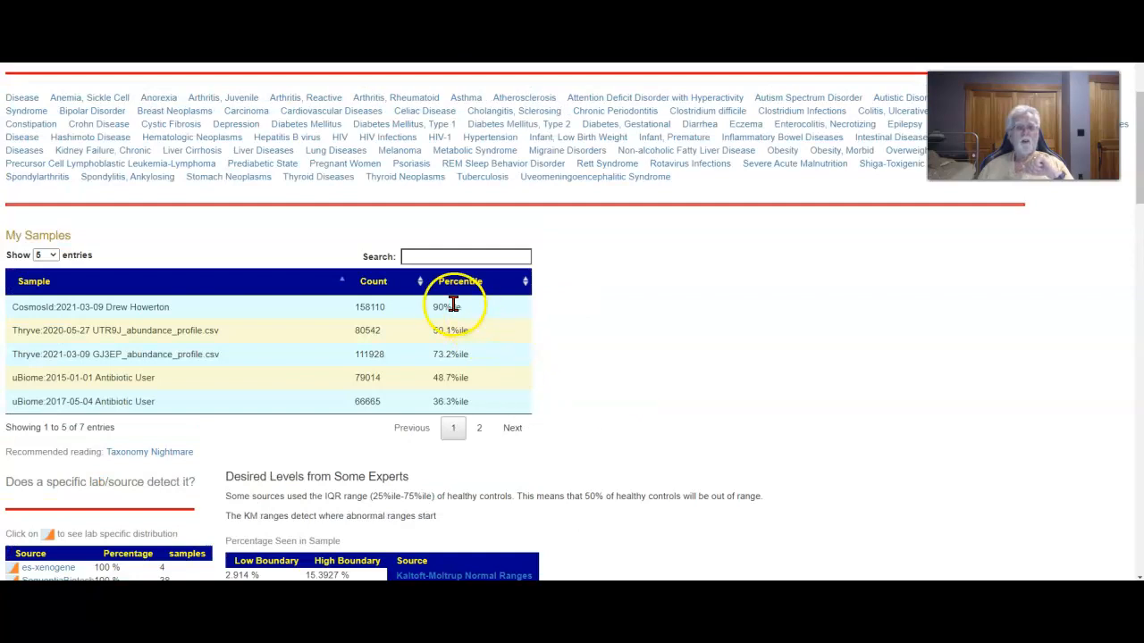
scroll(656, 420, down, 3)
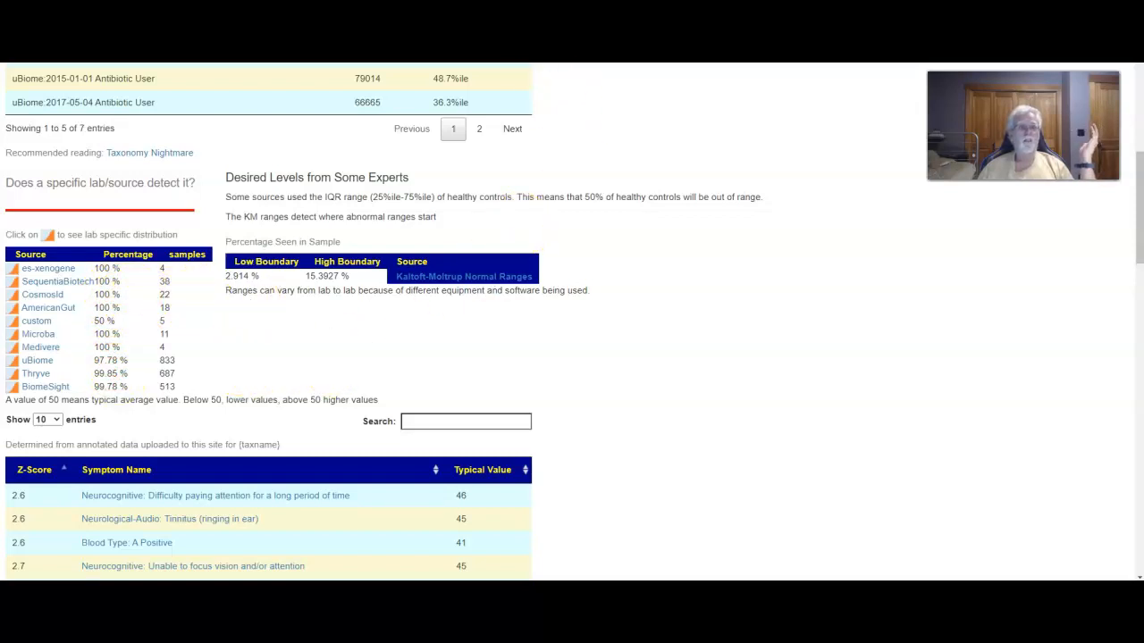
- Return to the Bacteria/Taxonomy outliers report and compare the risks flagged for the CosmosId and Thryve samples
key(alt+Left)
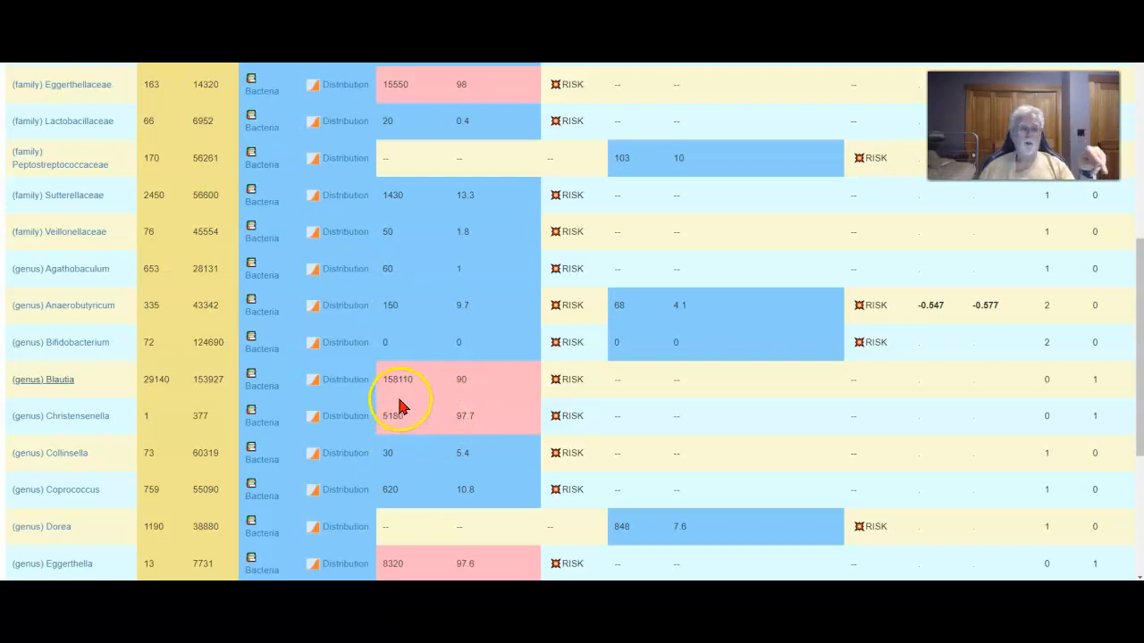
scroll(404, 398, up, 8)
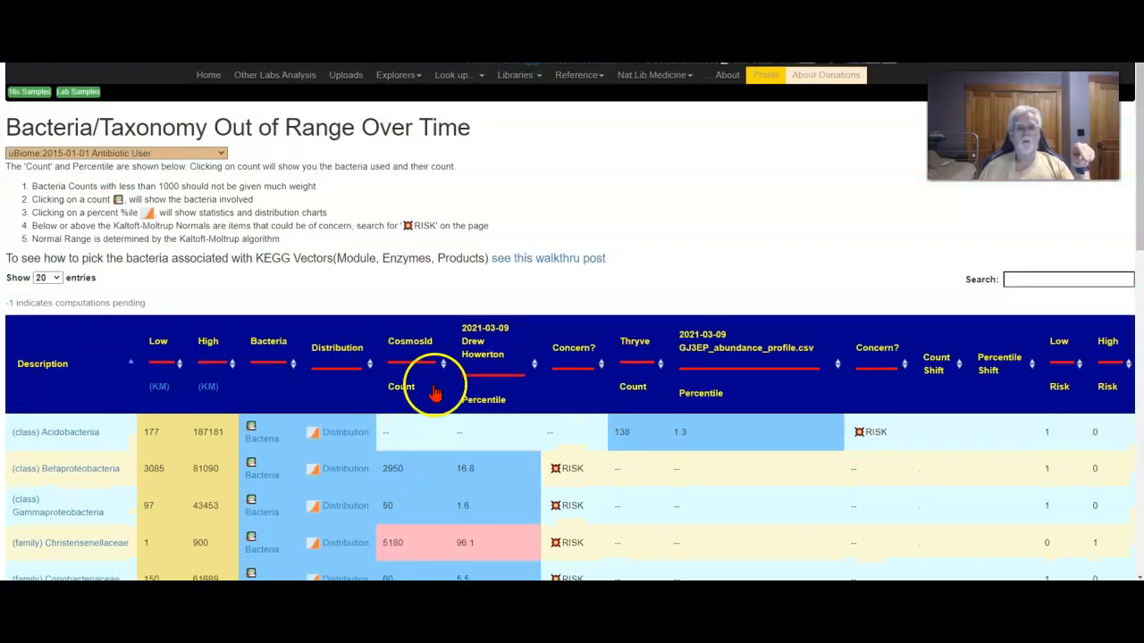
scroll(479, 489, down, 9)
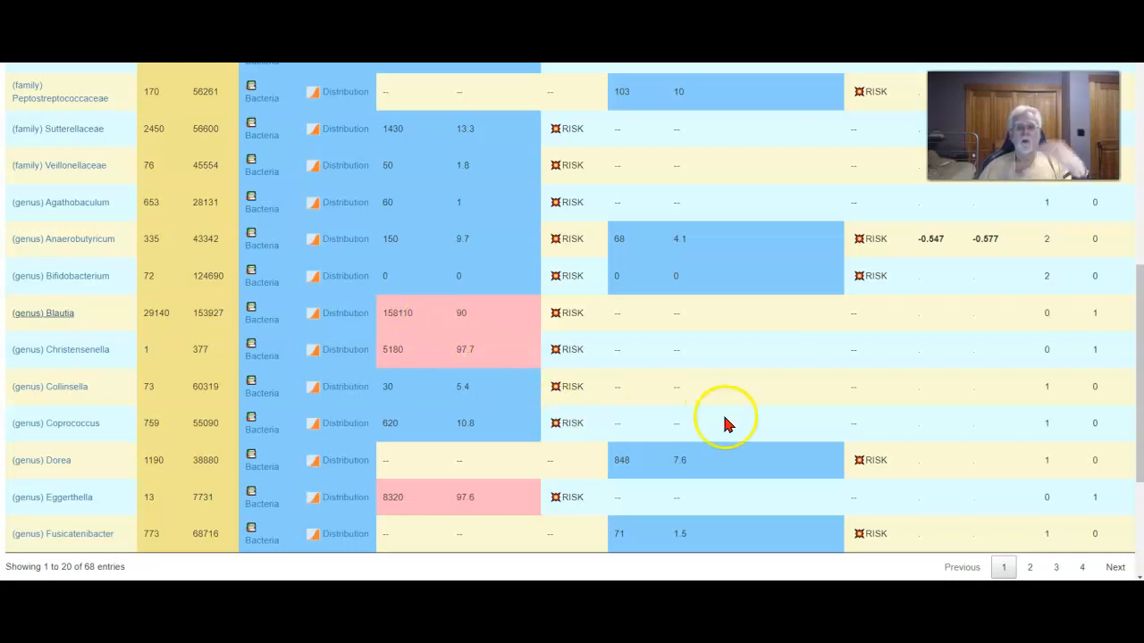
scroll(729, 402, down, 3)
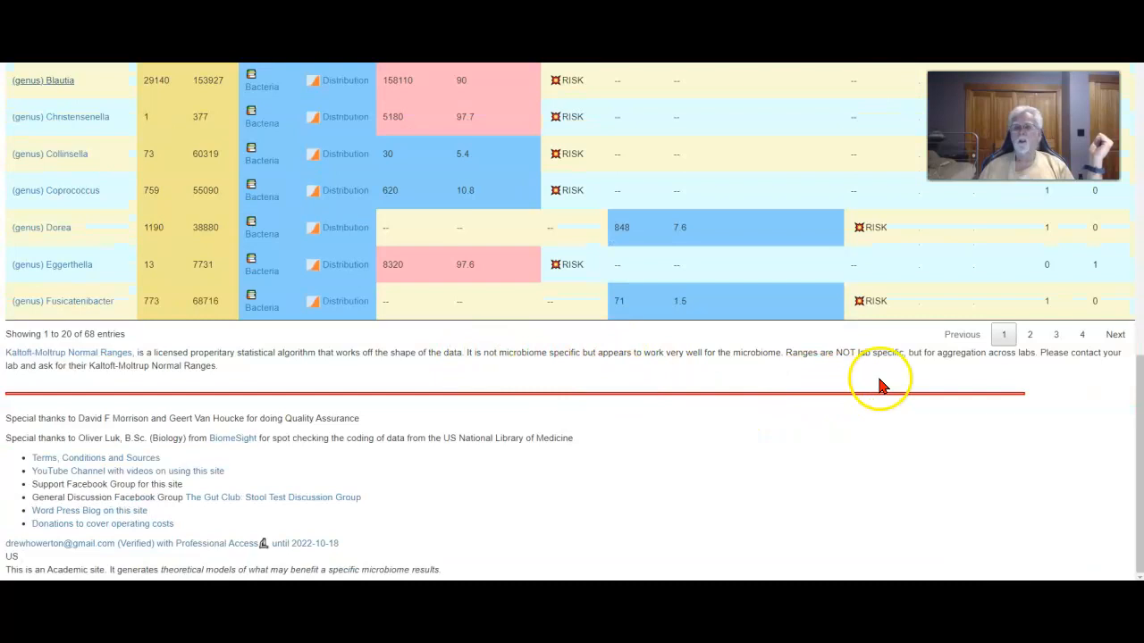
- Show 200 entries in the bacteria outliers table and look through the full list down to the strains
scroll(76, 282, up, 10)
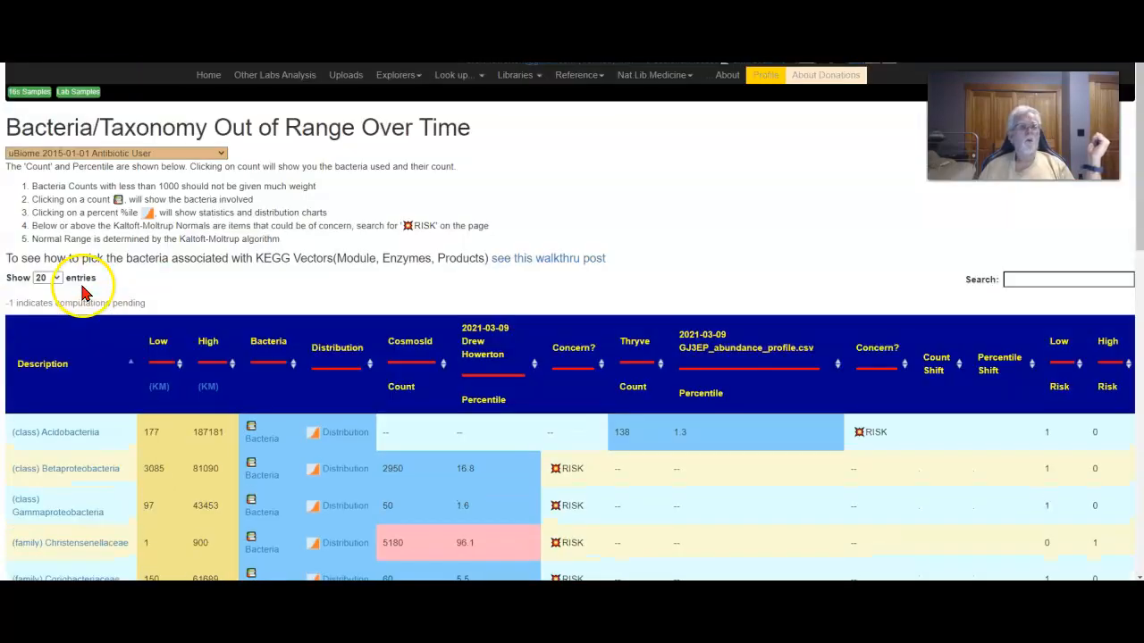
click(51, 281)
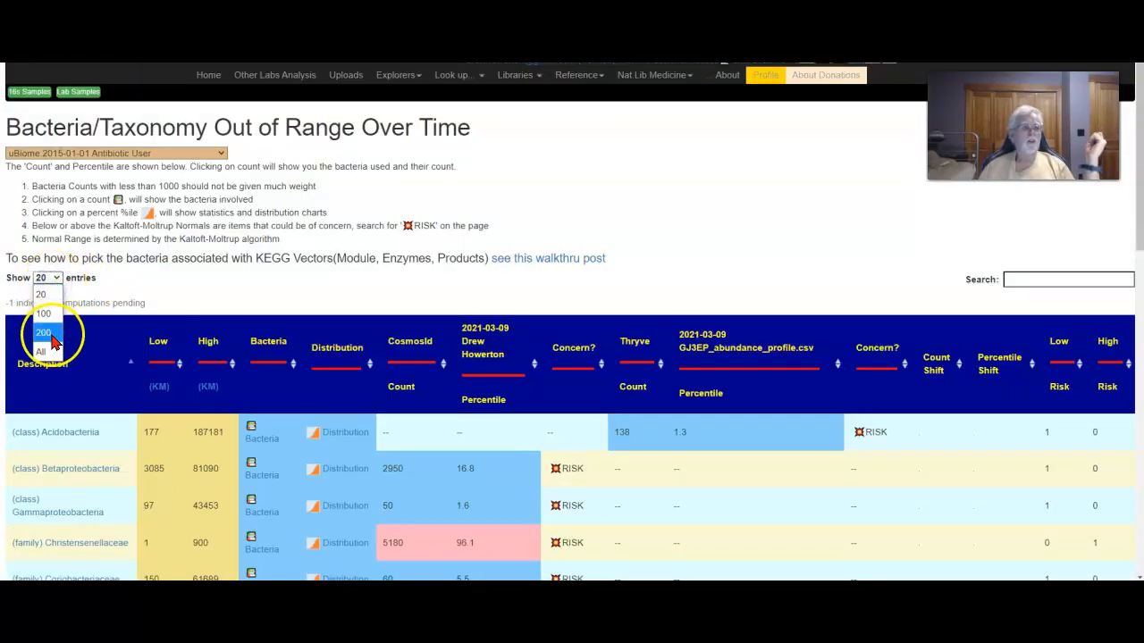
click(49, 336)
scroll(345, 308, down, 20)
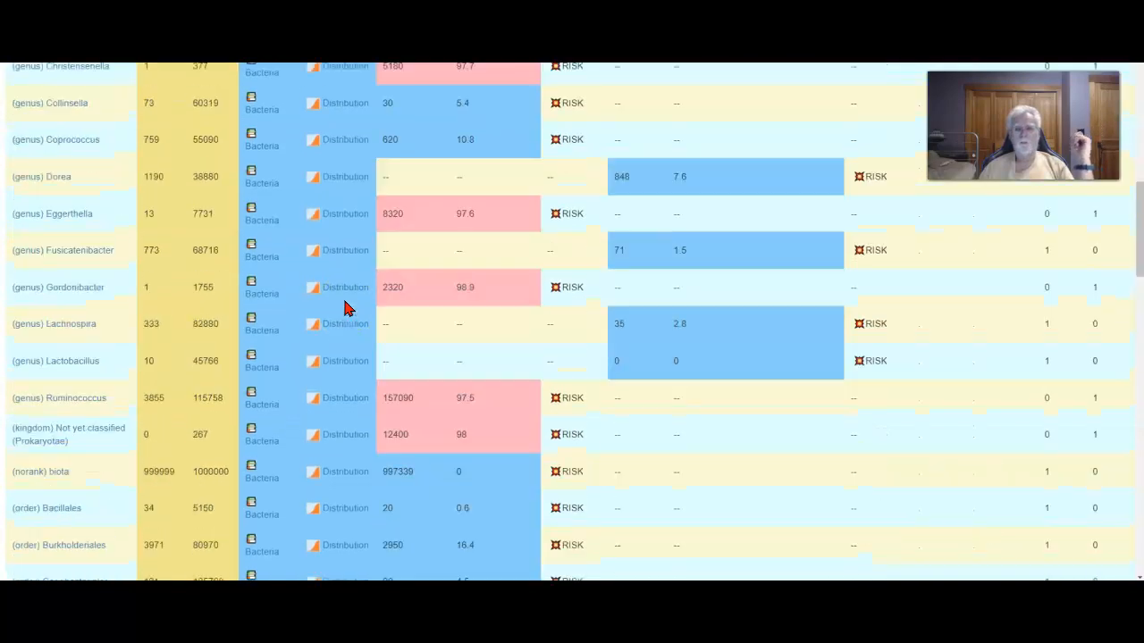
scroll(345, 308, down, 3)
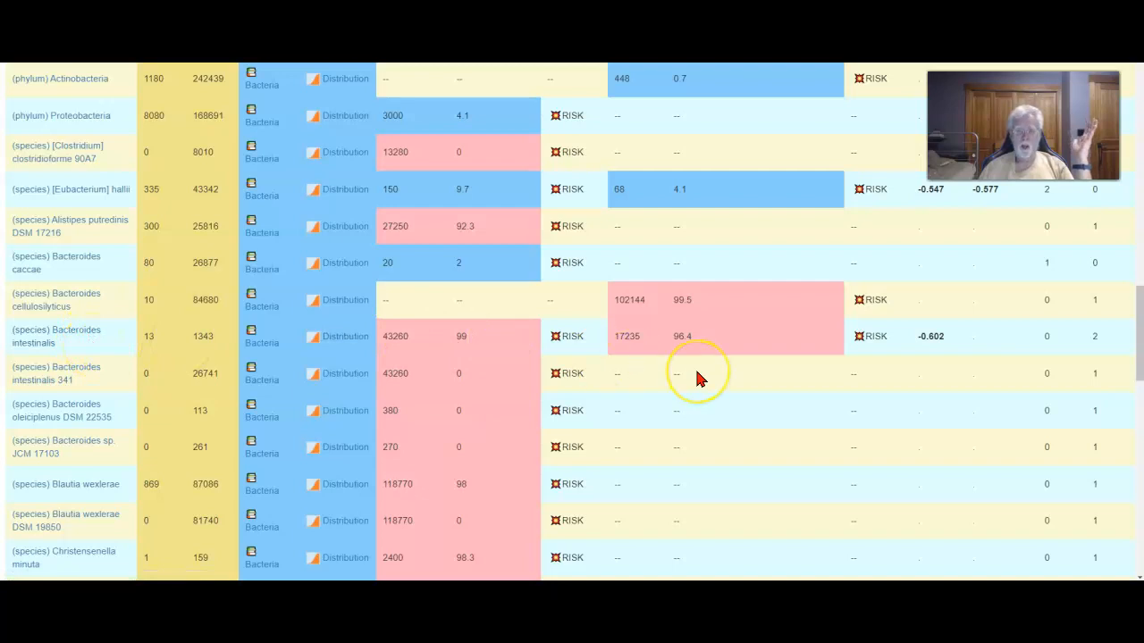
scroll(700, 379, down, 7)
scroll(689, 381, down, 4)
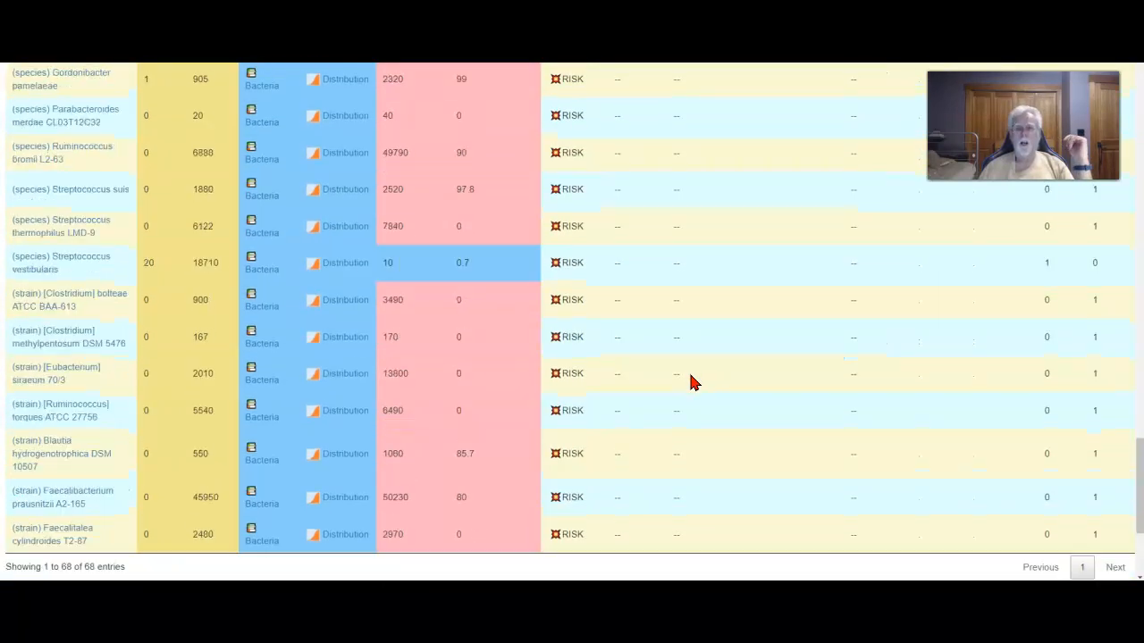
scroll(691, 382, down, 3)
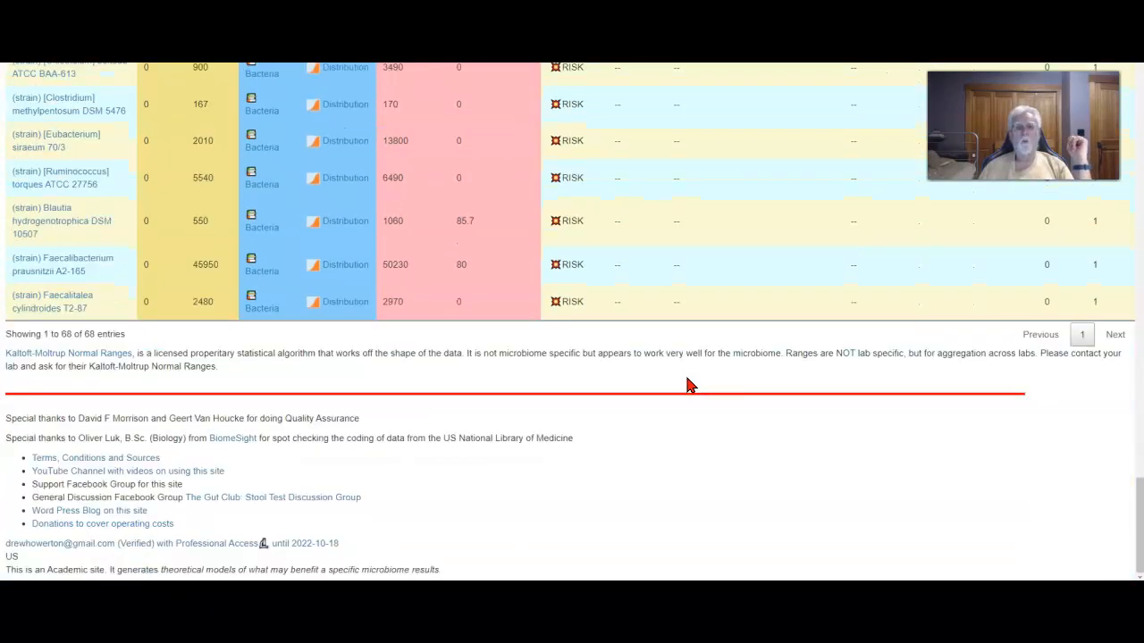
scroll(690, 388, up, 20)
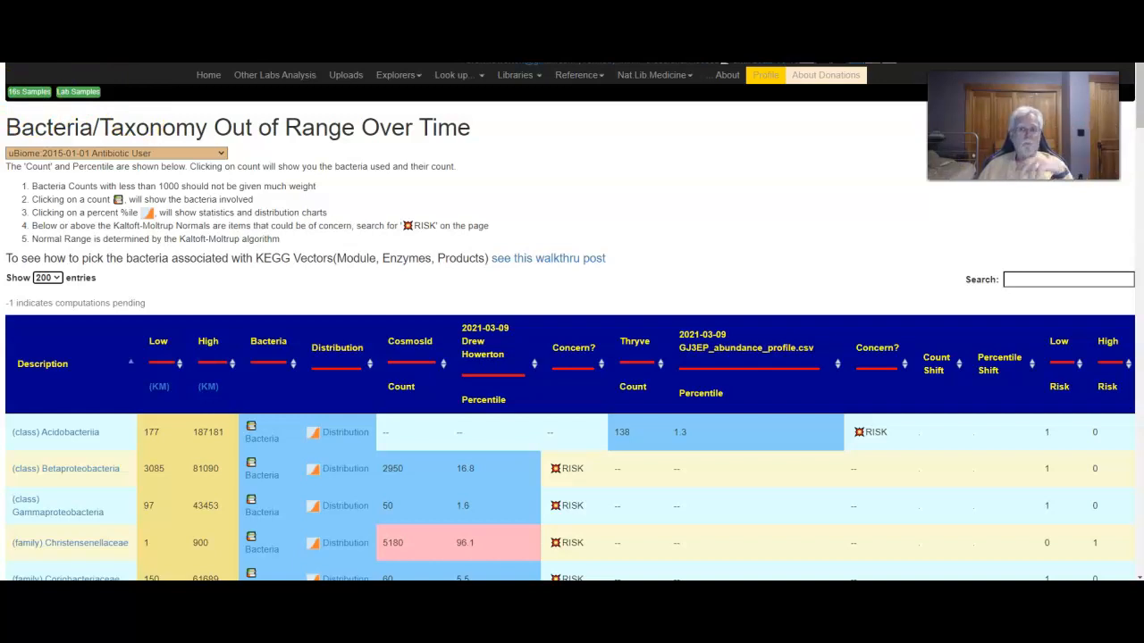
- Return to Comparing Samples, view the End Products Outliers (Obsolete) report for the same two samples, and examine the end products marked as risks
key(alt+Left)
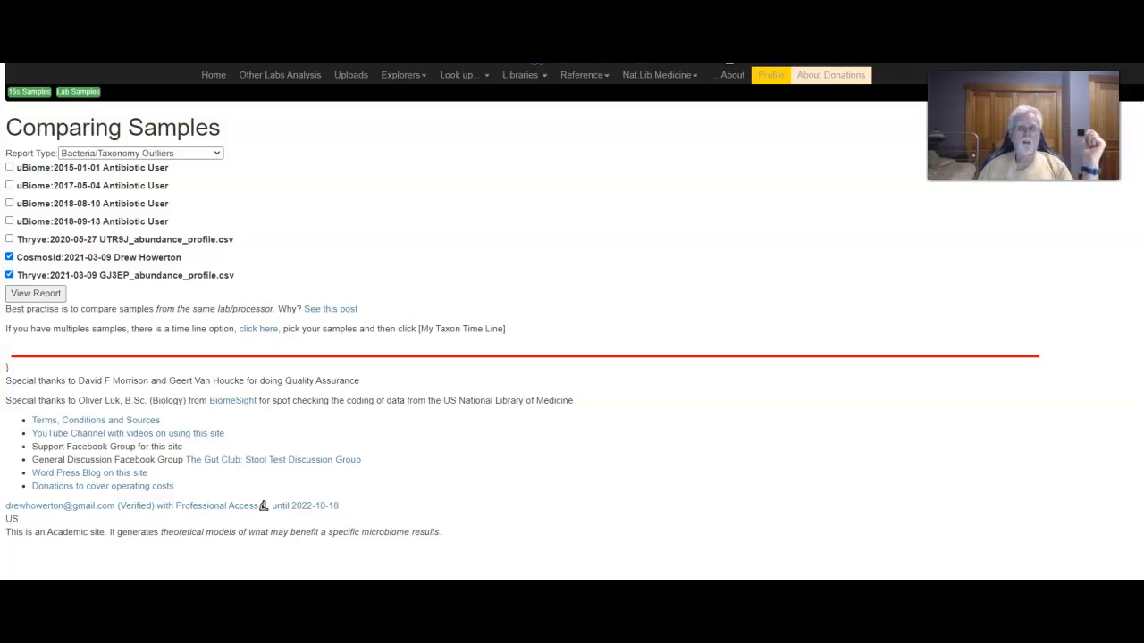
click(195, 153)
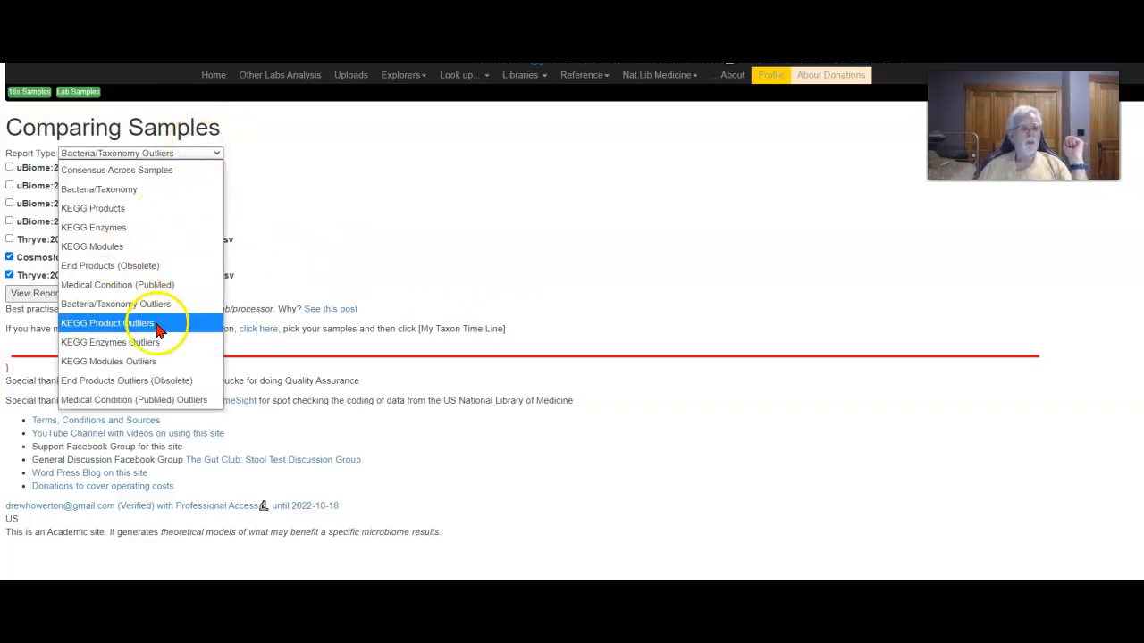
click(176, 384)
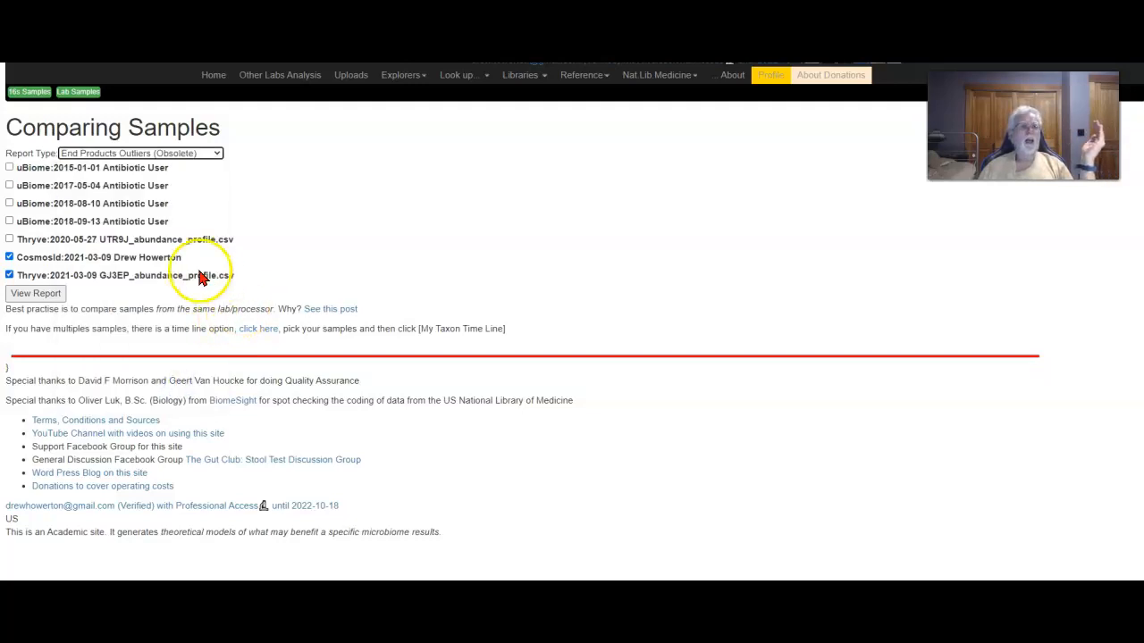
click(59, 297)
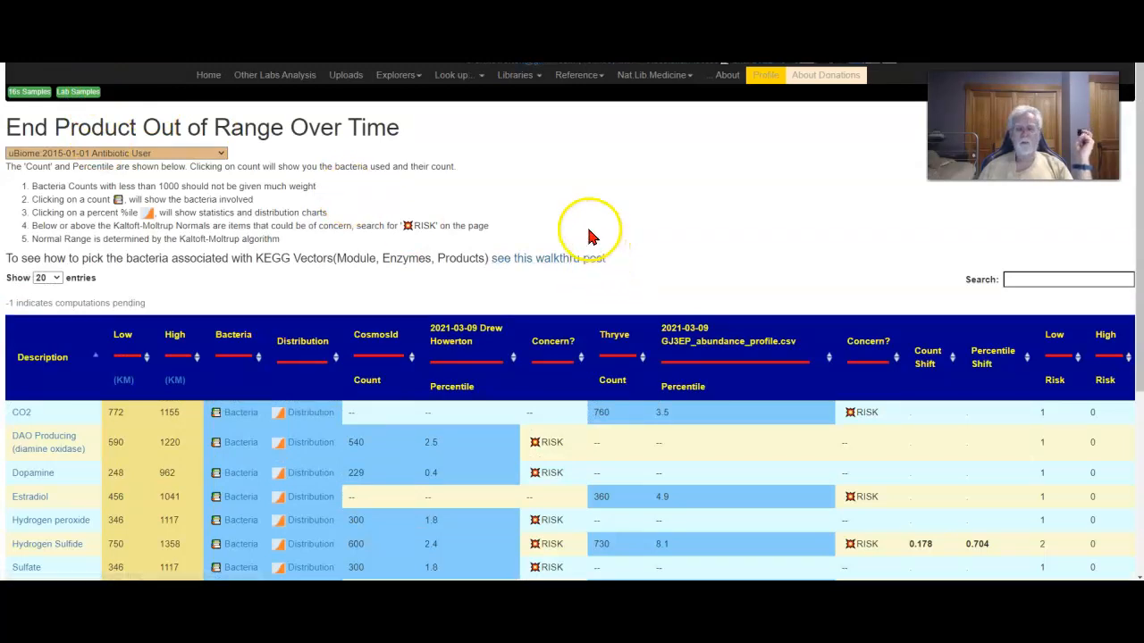
scroll(636, 219, down, 3)
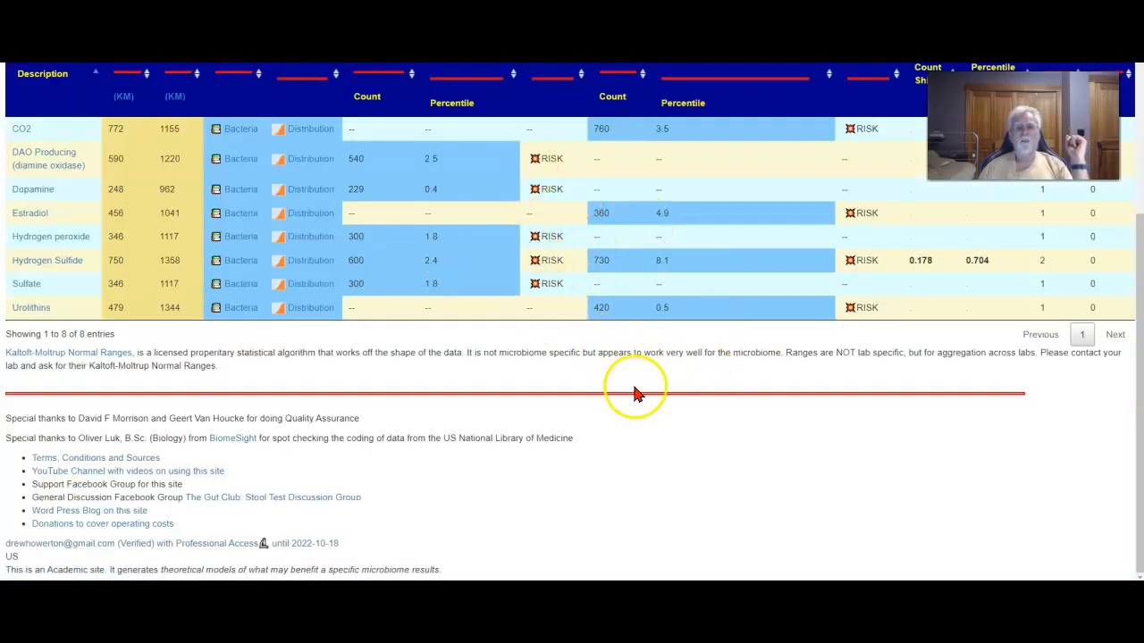
scroll(637, 399, up, 3)
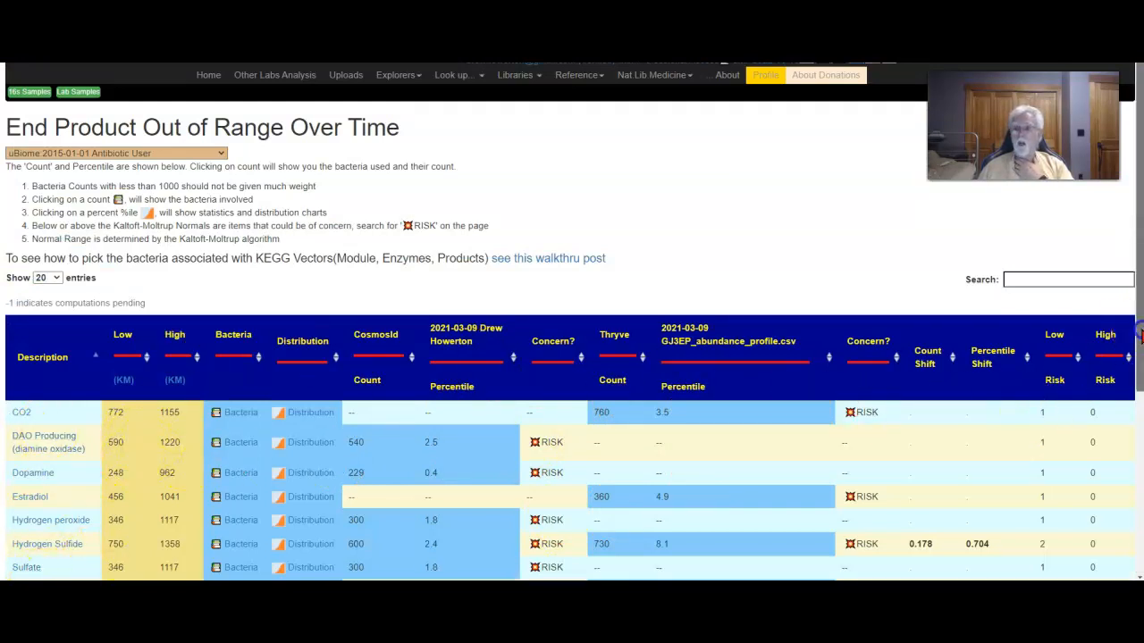
scroll(1128, 327, down, 1)
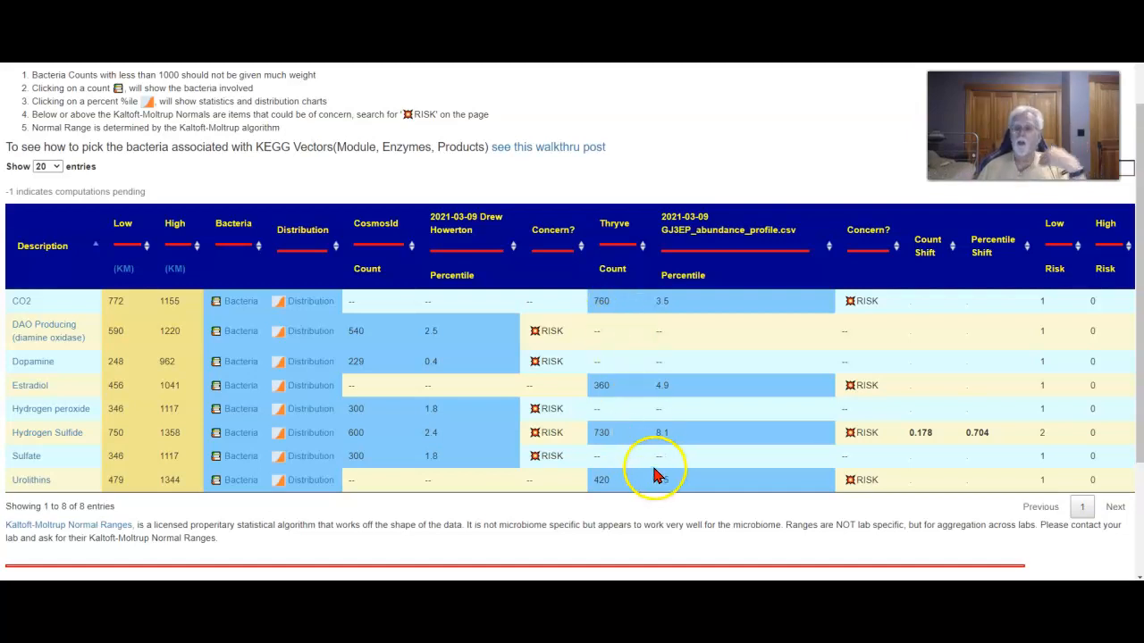
scroll(613, 206, up, 2)
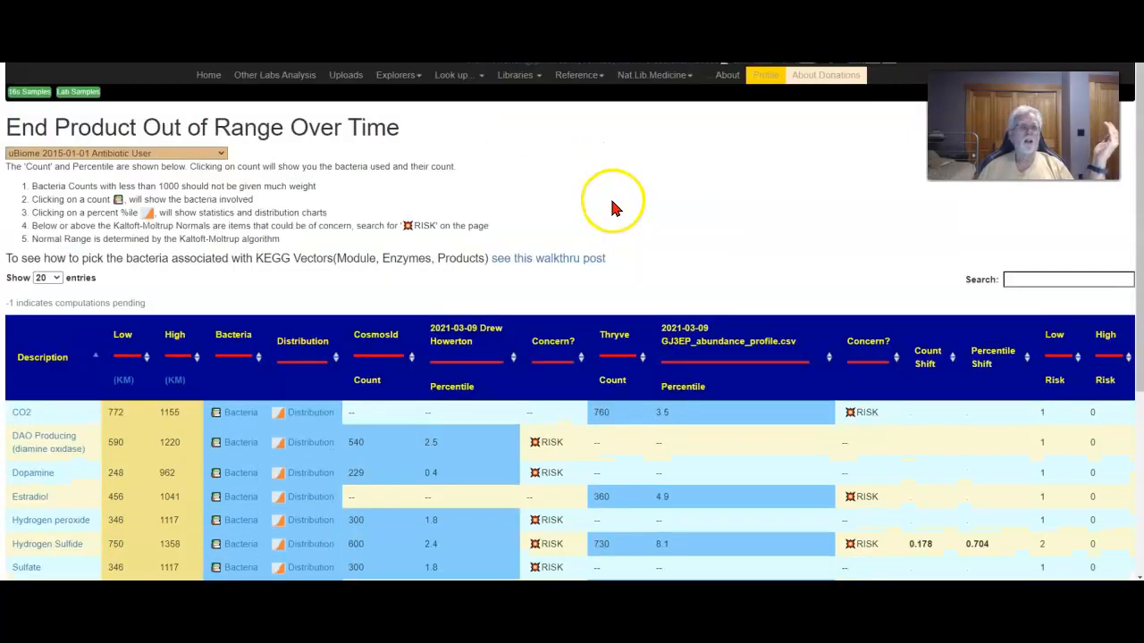
- Return to Comparing Samples, view the KEGG Modules Outliers report for the same two samples, and look through its table
key(alt+Left)
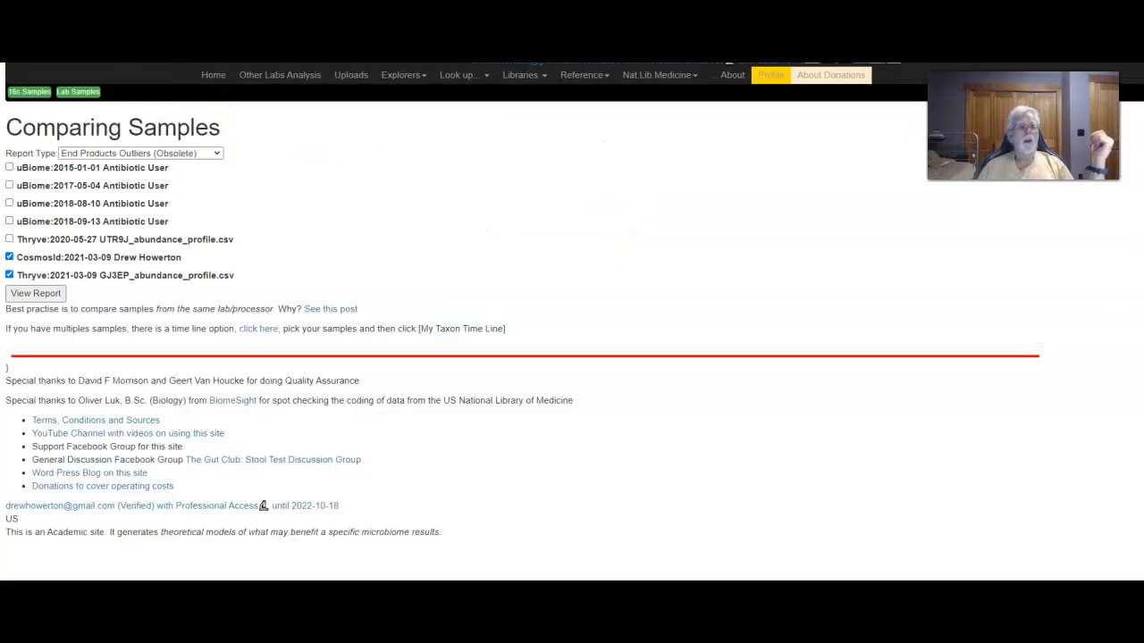
click(153, 153)
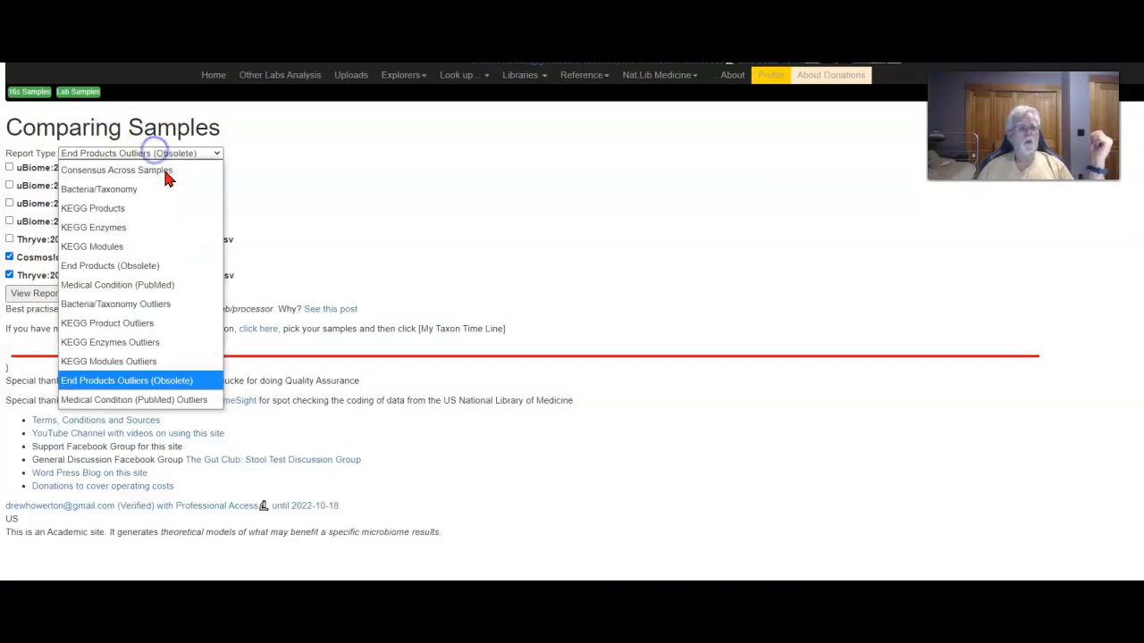
click(164, 362)
click(40, 295)
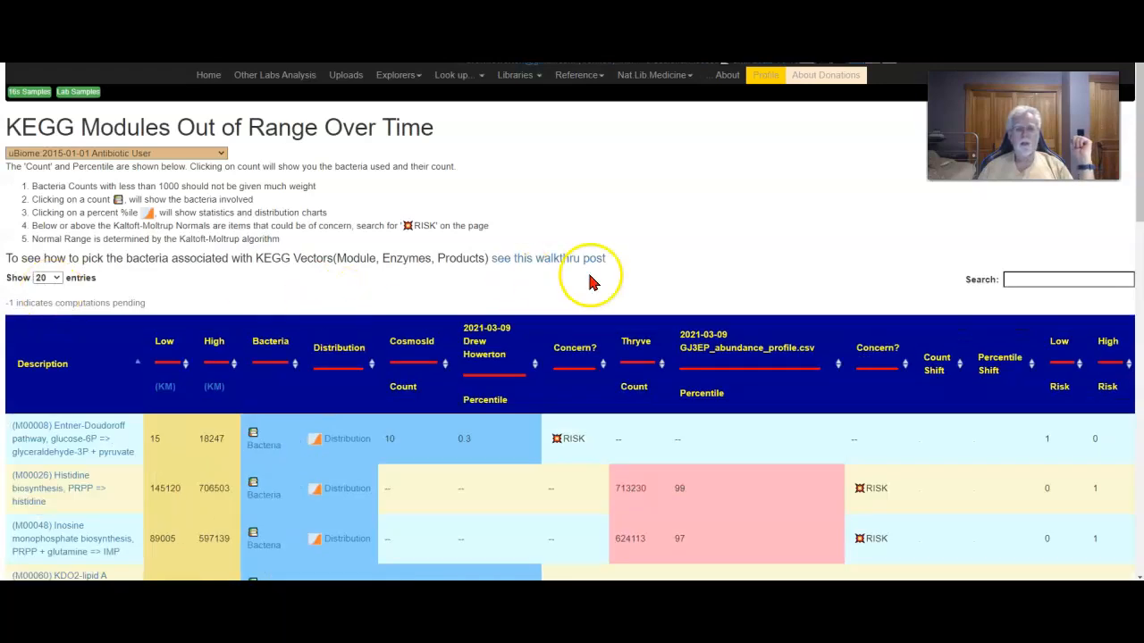
scroll(586, 283, down, 3)
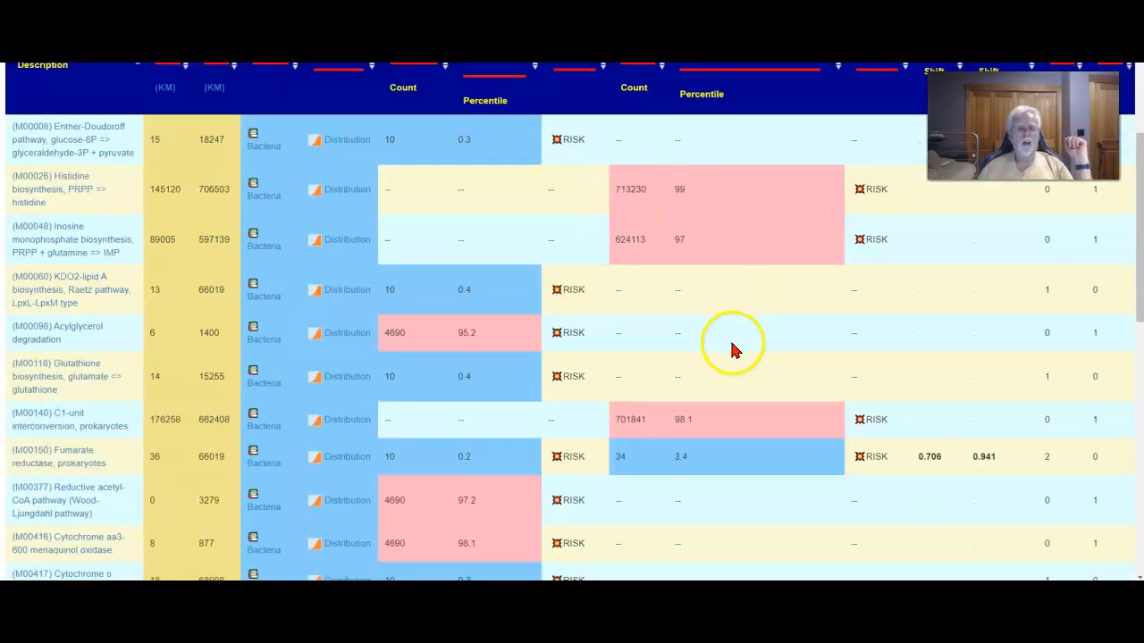
scroll(731, 349, down, 6)
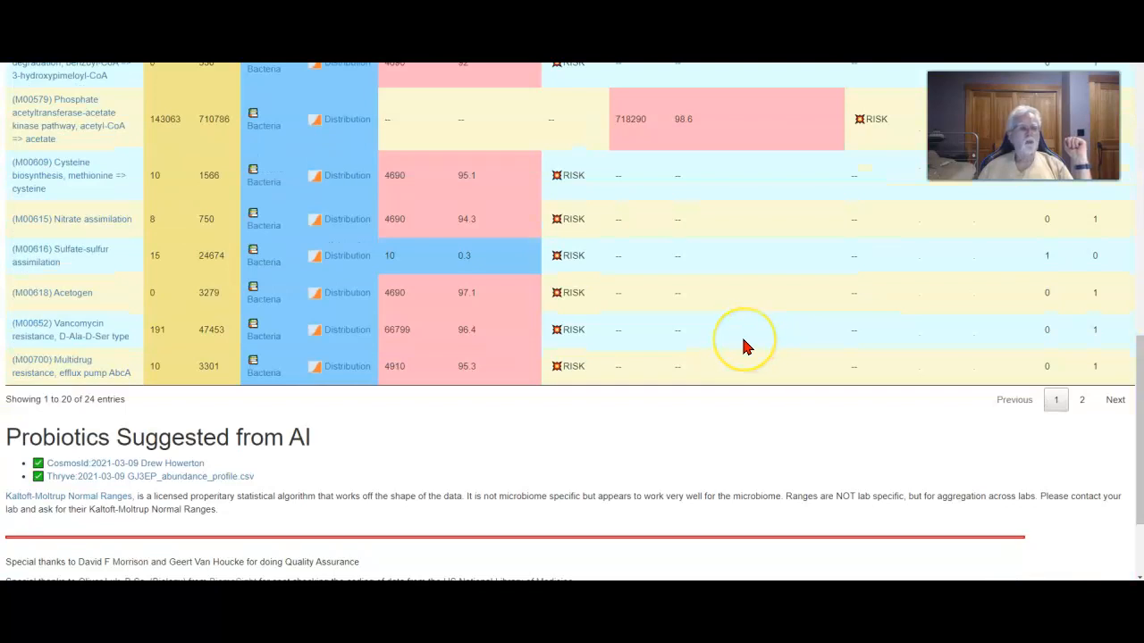
- Show 100 entries in the KEGG modules outliers table and examine the modules marked as risks for each sample
scroll(746, 347, up, 10)
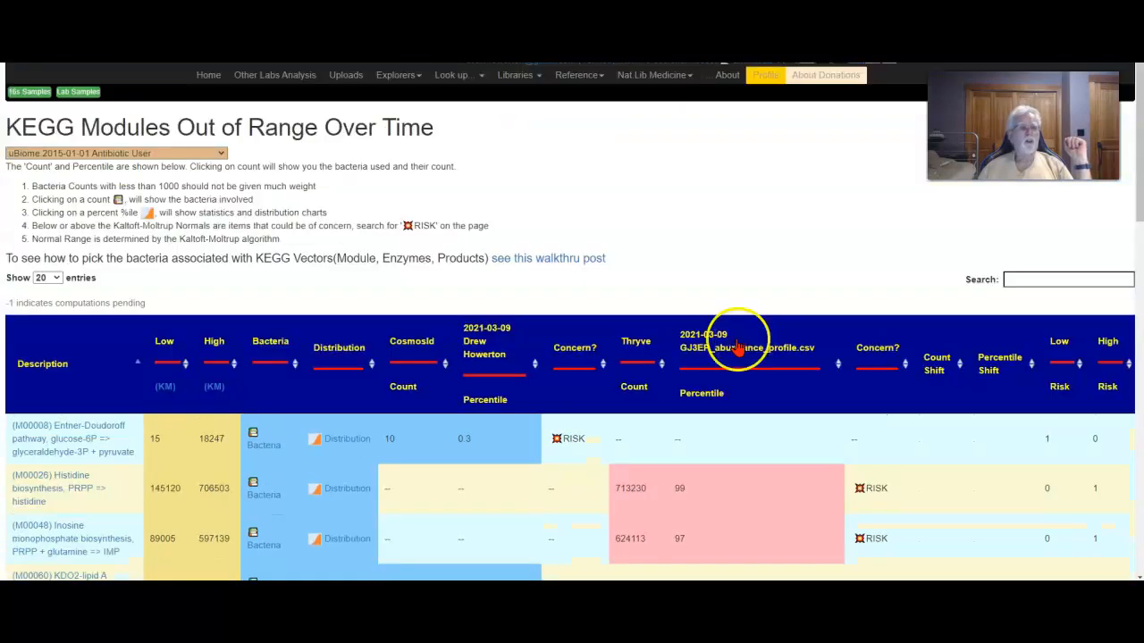
click(56, 281)
click(40, 347)
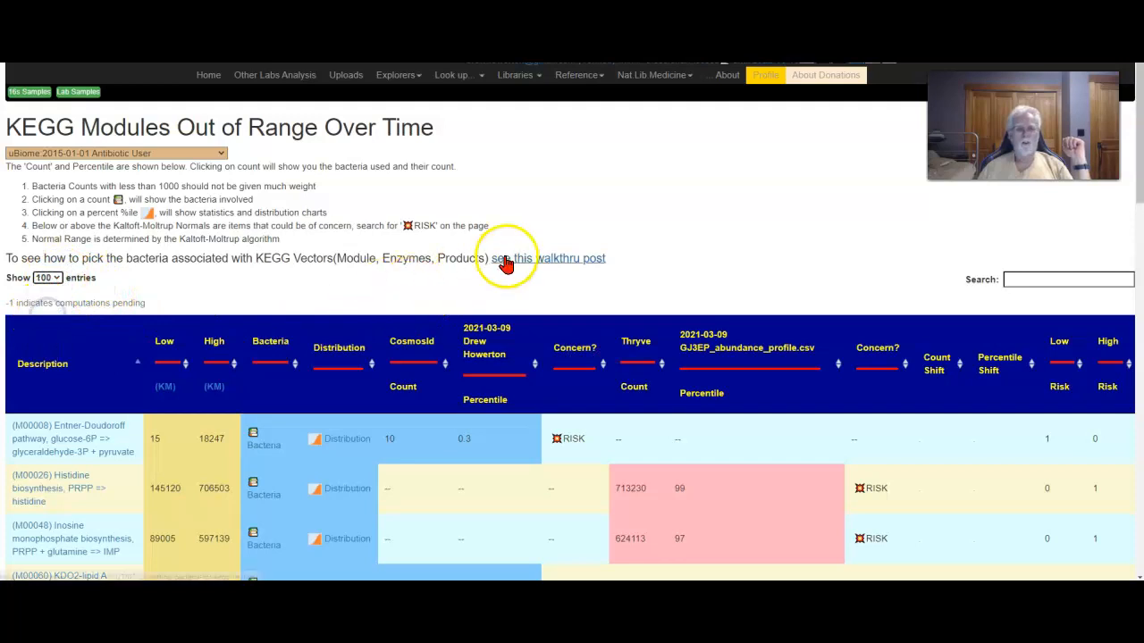
scroll(611, 242, down, 1)
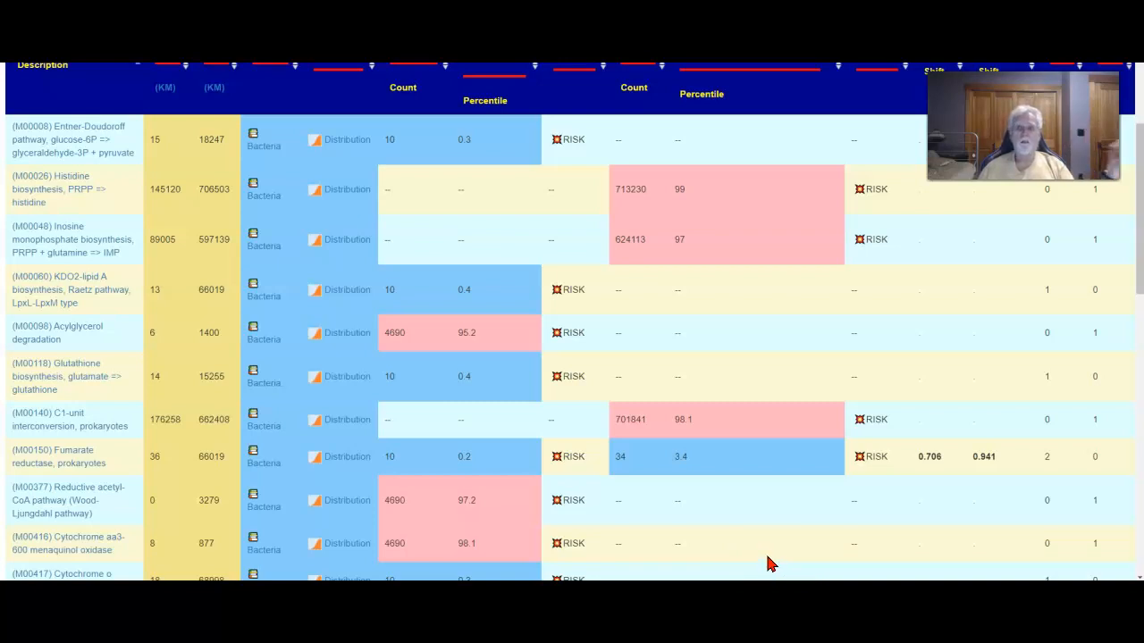
scroll(770, 565, down, 3)
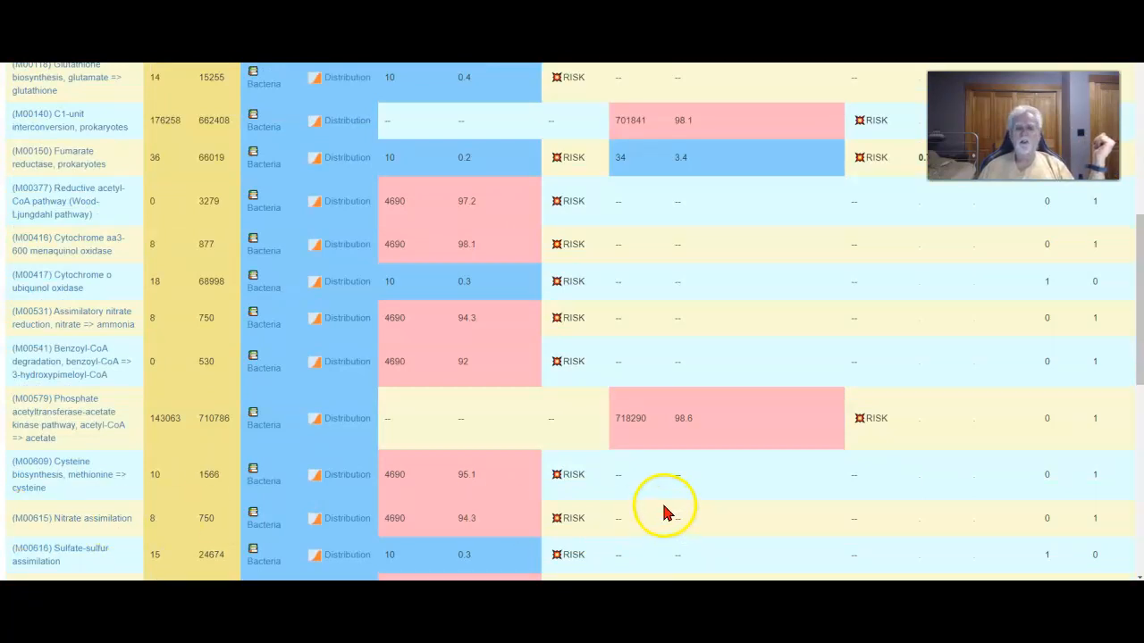
scroll(671, 516, down, 3)
scroll(670, 517, down, 3)
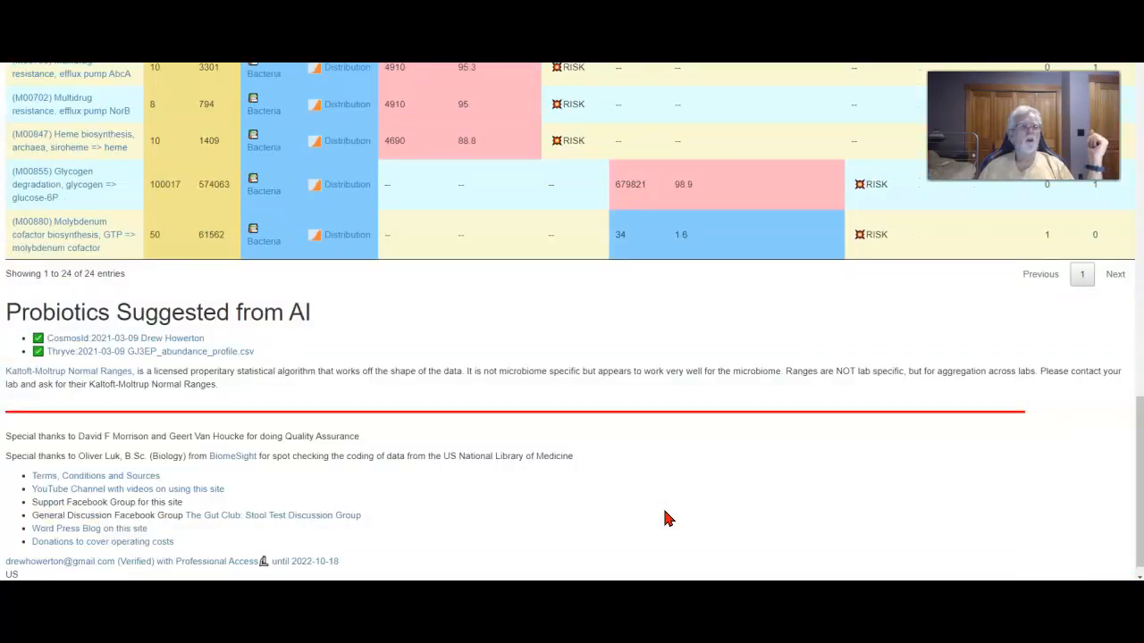
scroll(666, 518, up, 3)
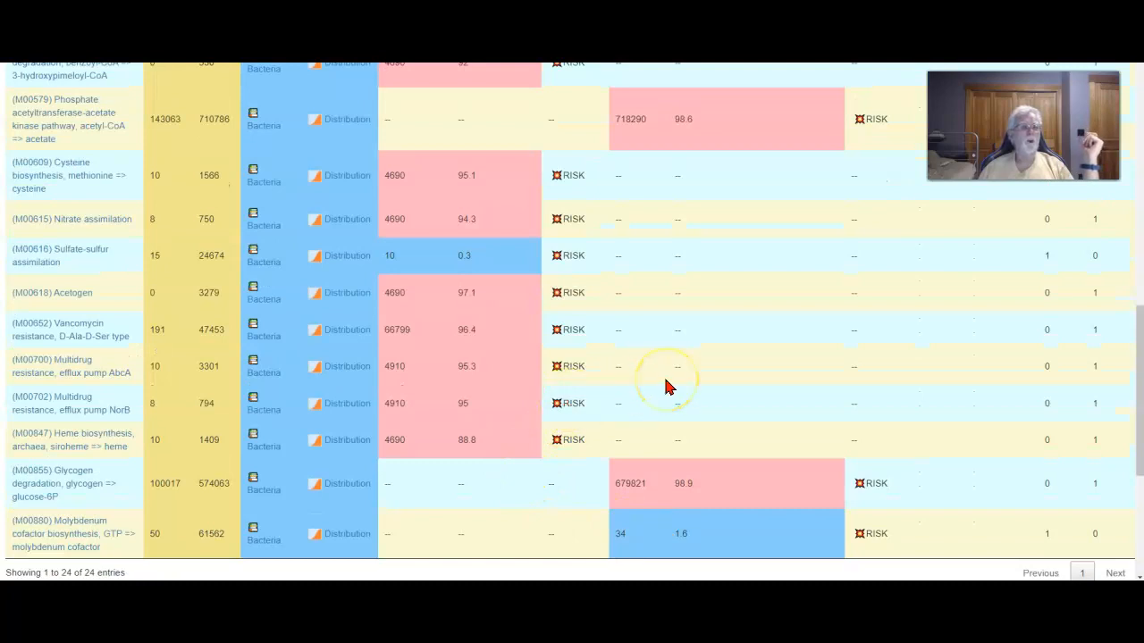
scroll(665, 386, up, 3)
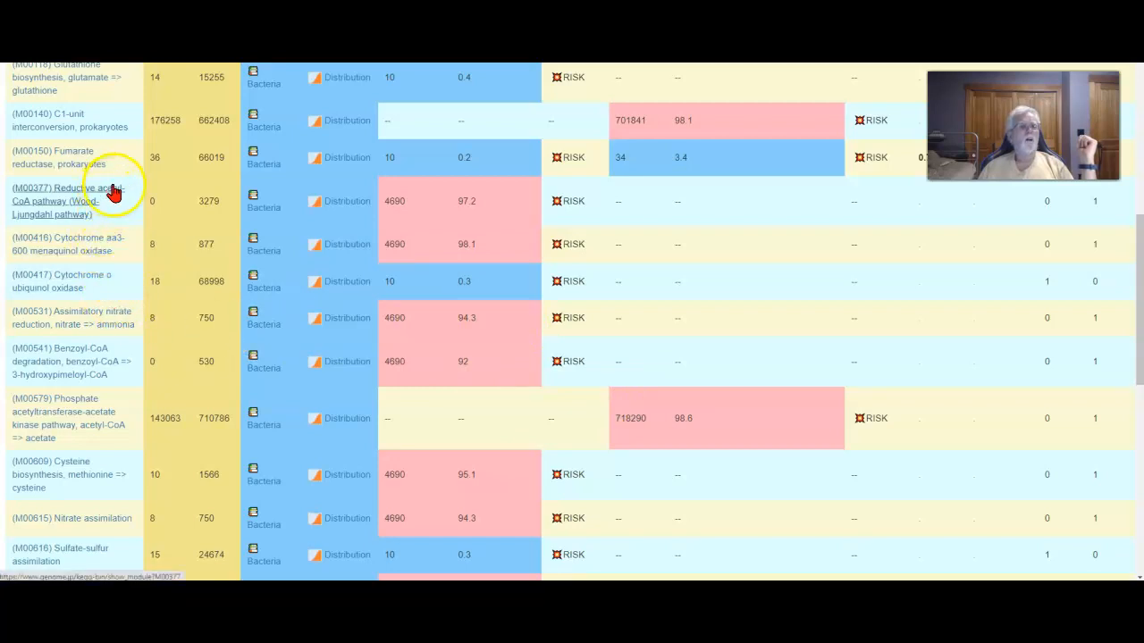
- Open the KEGG entry for module M00026 Histidine biosynthesis in a separate page and examine its pathway diagram
scroll(113, 190, up, 3)
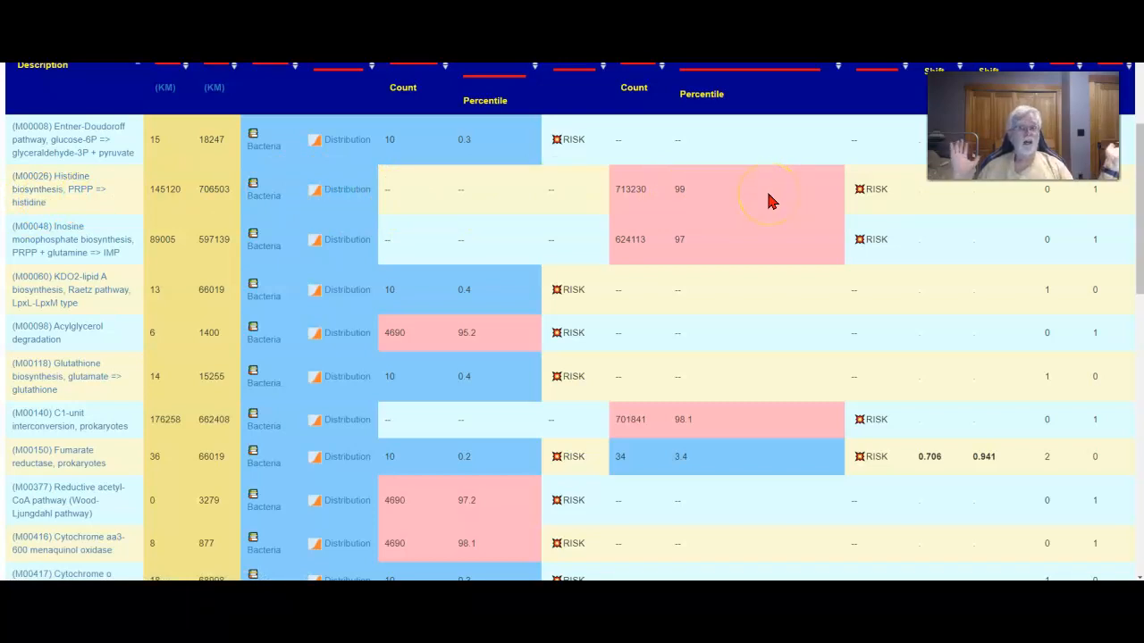
right_click(73, 188)
click(125, 196)
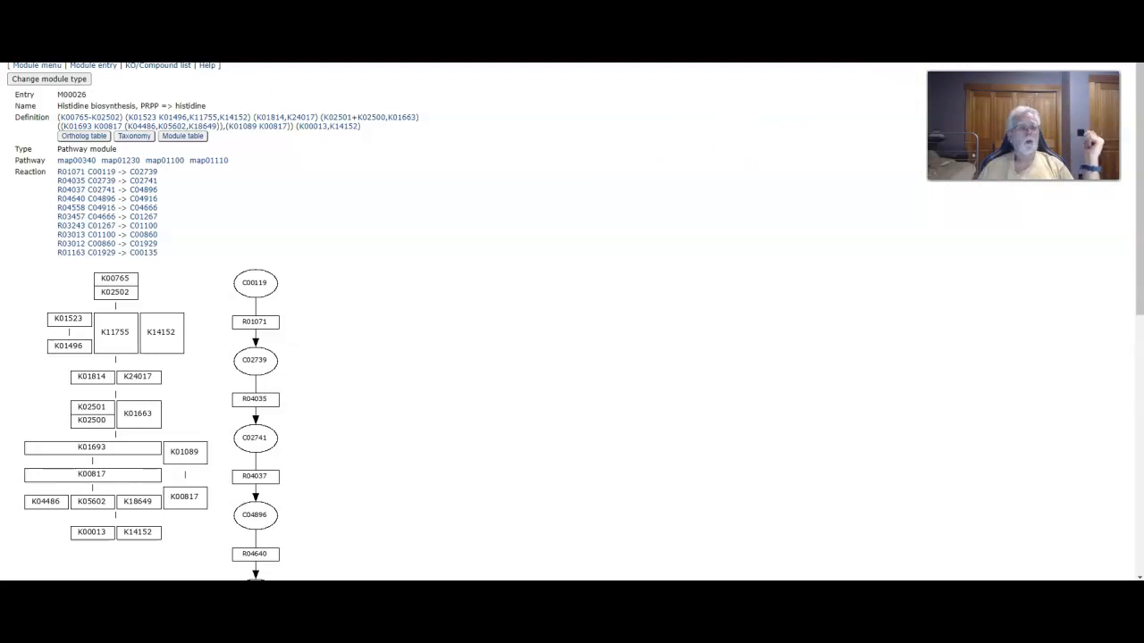
scroll(572, 321, up, 1)
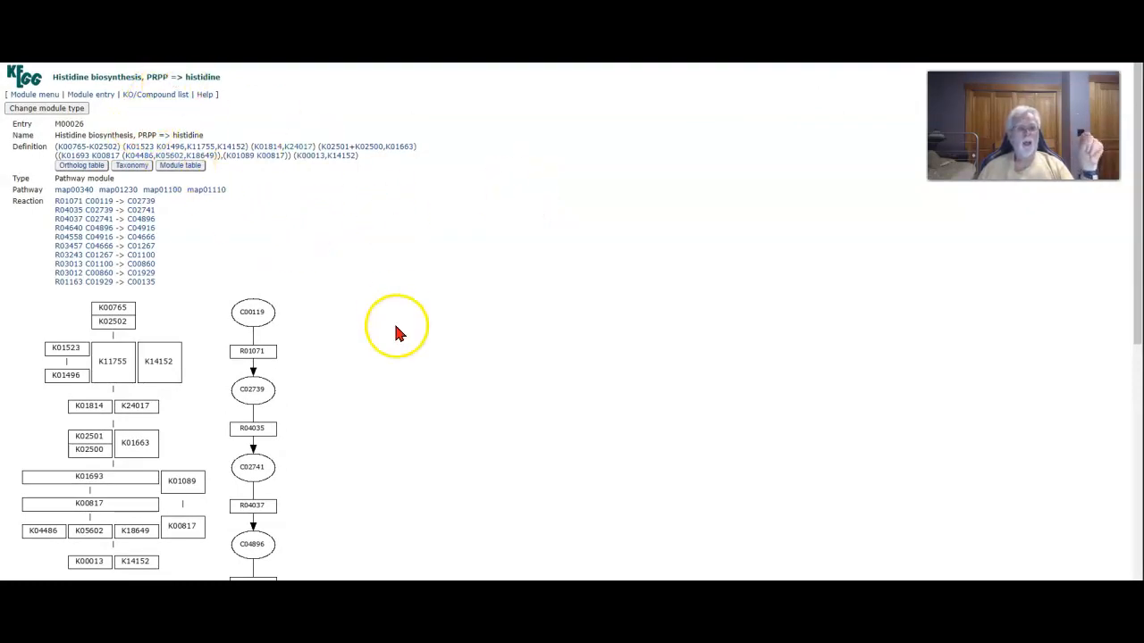
scroll(398, 333, down, 6)
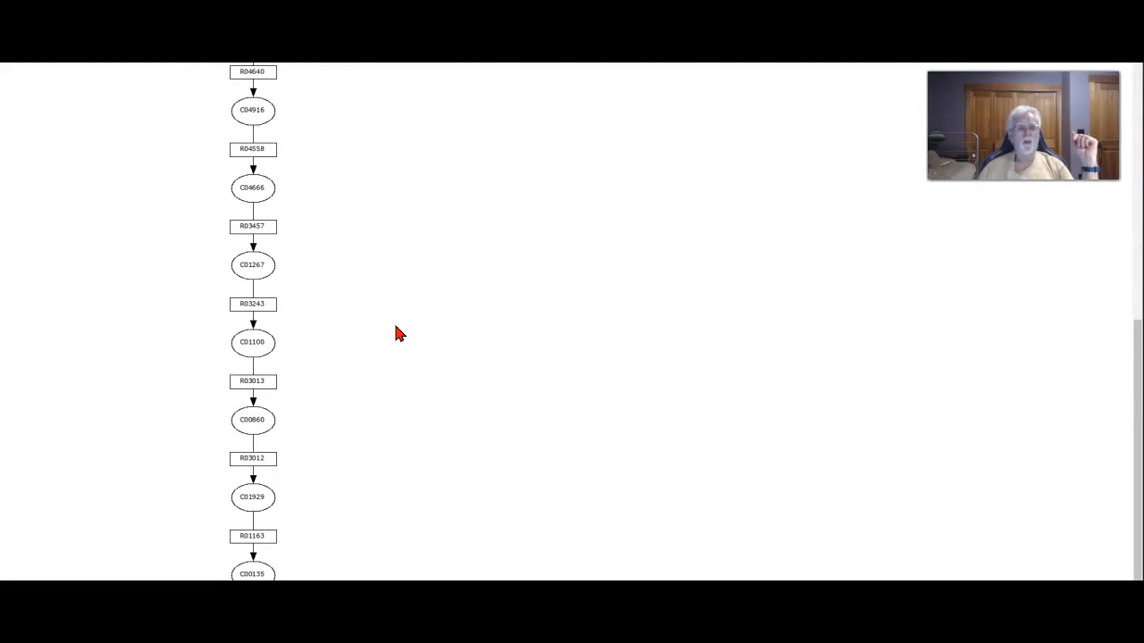
scroll(399, 333, up, 4)
mouse_move(253, 260)
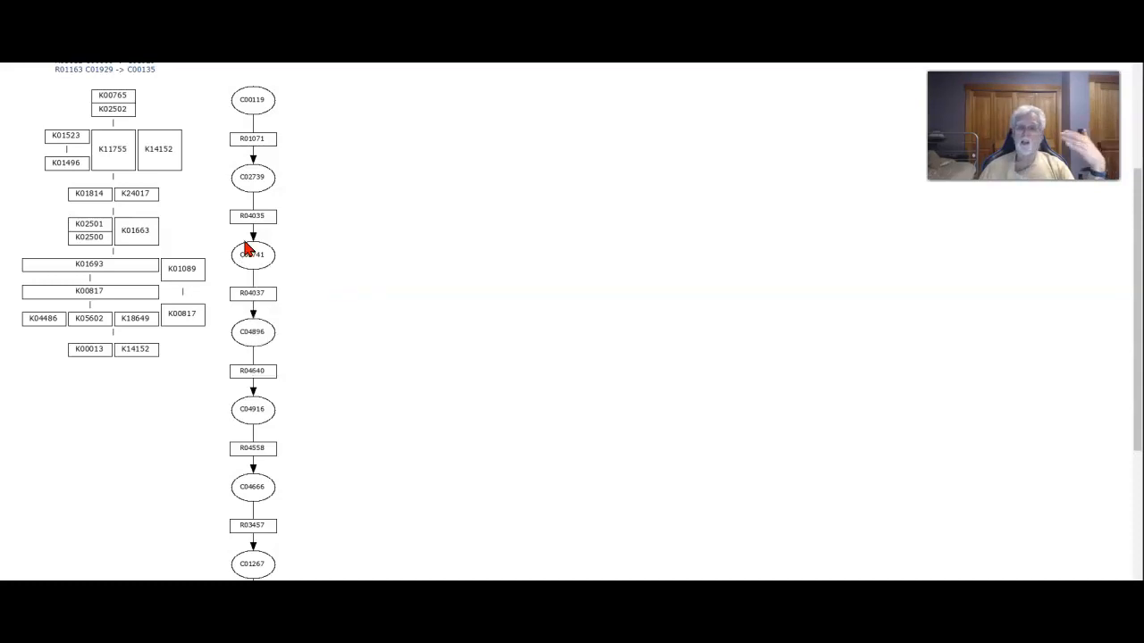
- Copy the KEGG module title "Histidine biosynthesis, PRPP => histidine" and search Google for it
scroll(251, 240, up, 3)
drag(225, 79, 47, 85)
key(ctrl+c)
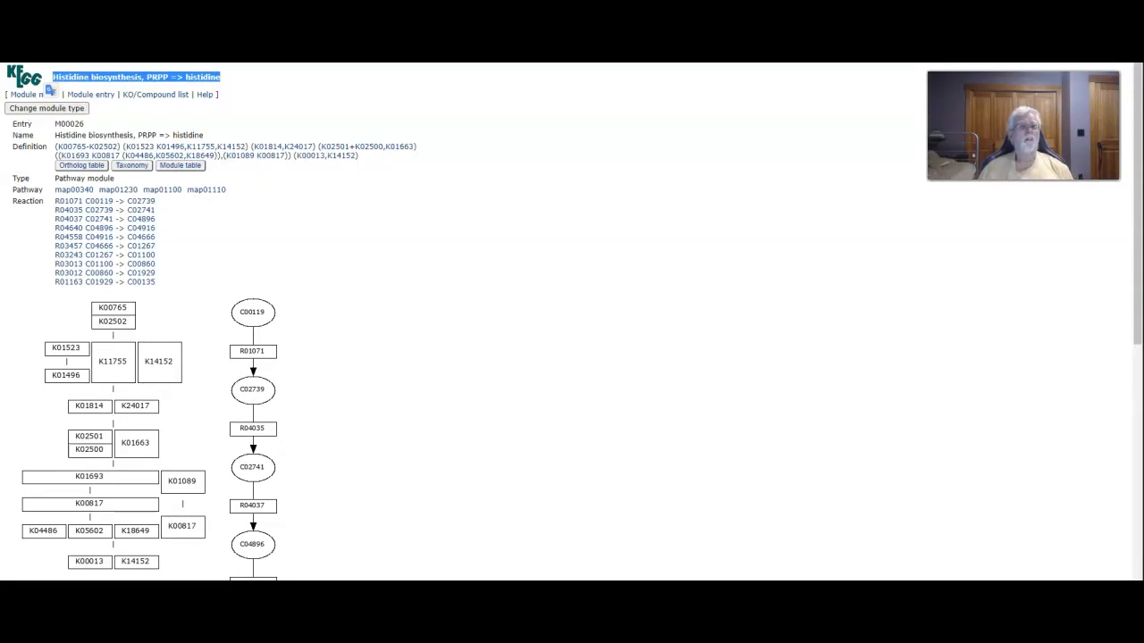
key(ctrl+Tab)
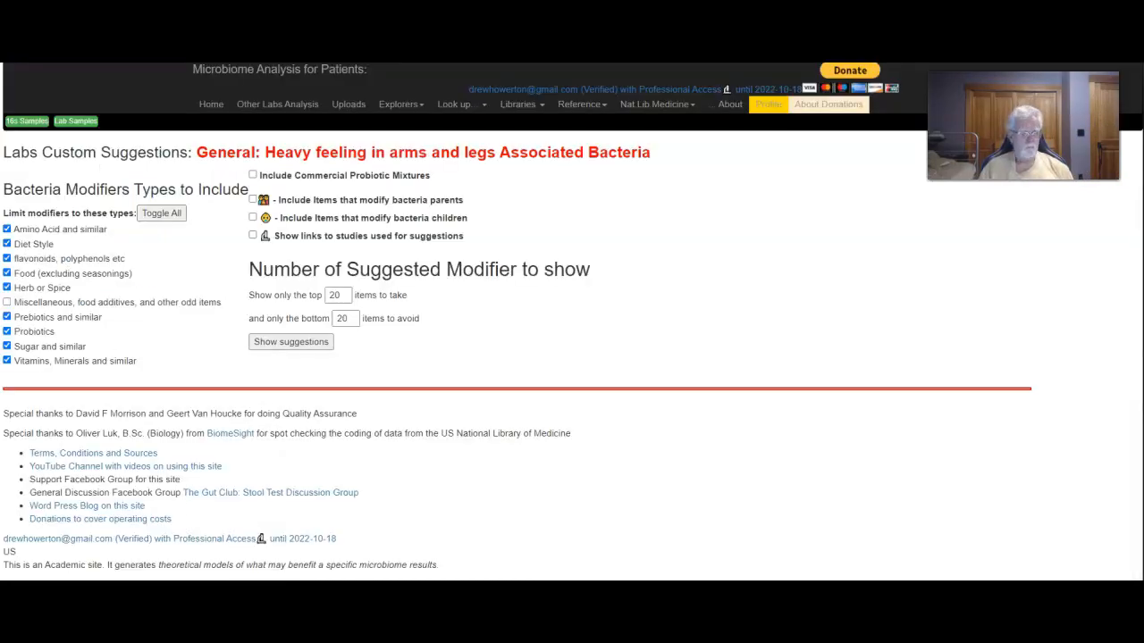
text(site)
key(BackSpace)
key(BackSpace)
key(BackSpace)
key(BackSpace)
key(ctrl+v)
key(Return)
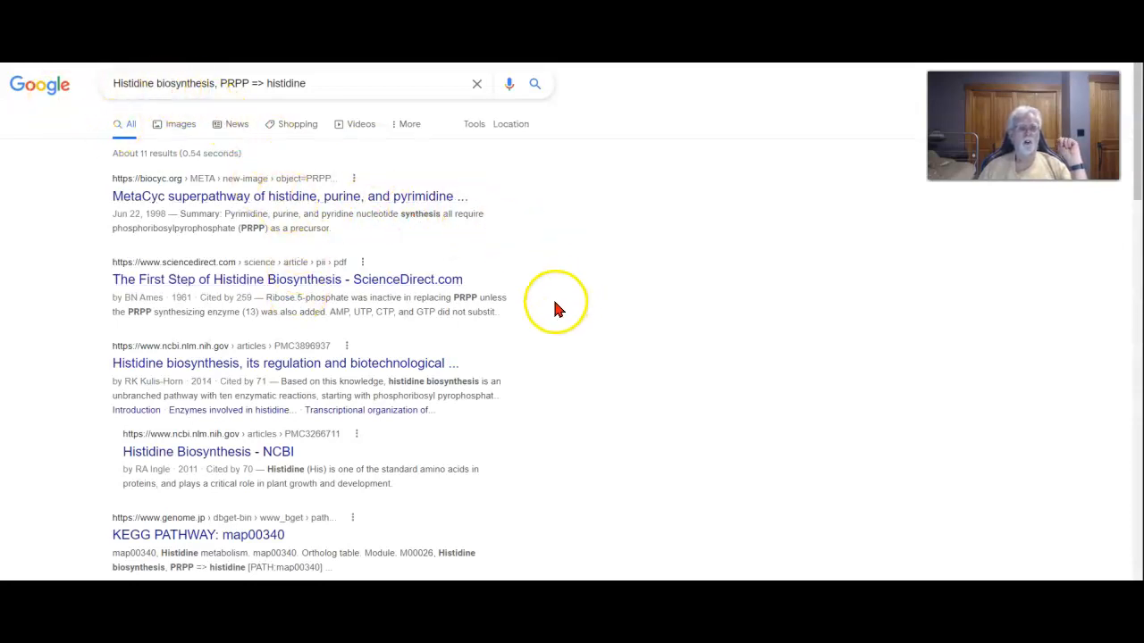
- Open the ScienceDirect result "The First Step of Histidine Biosynthesis" and save its PDF to the Downloads folder
click(323, 284)
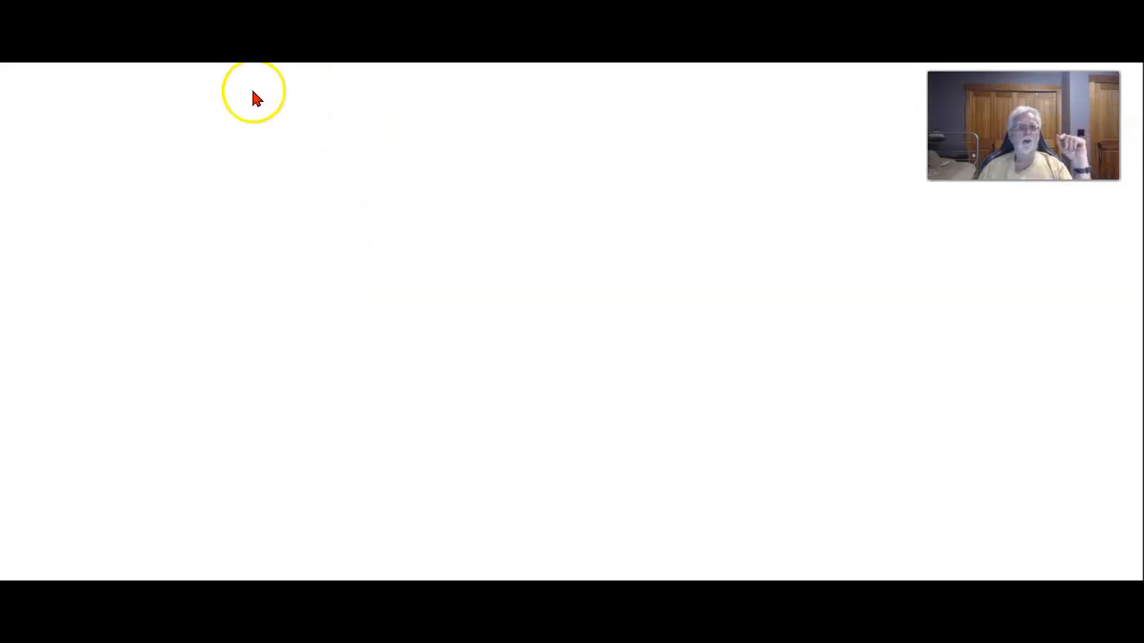
click(365, 171)
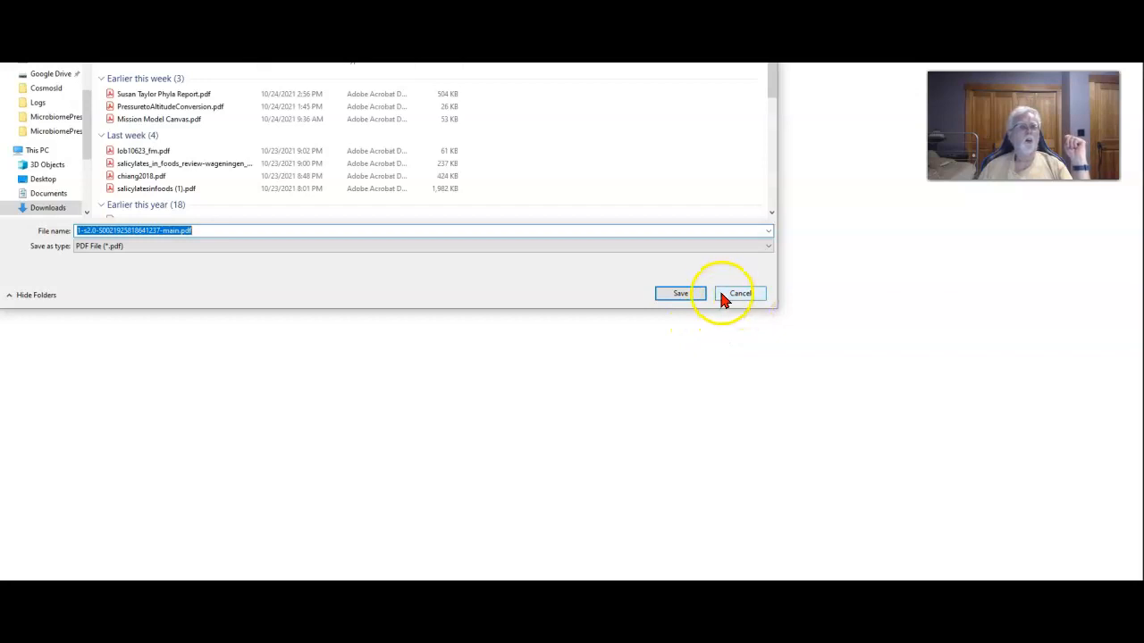
click(681, 295)
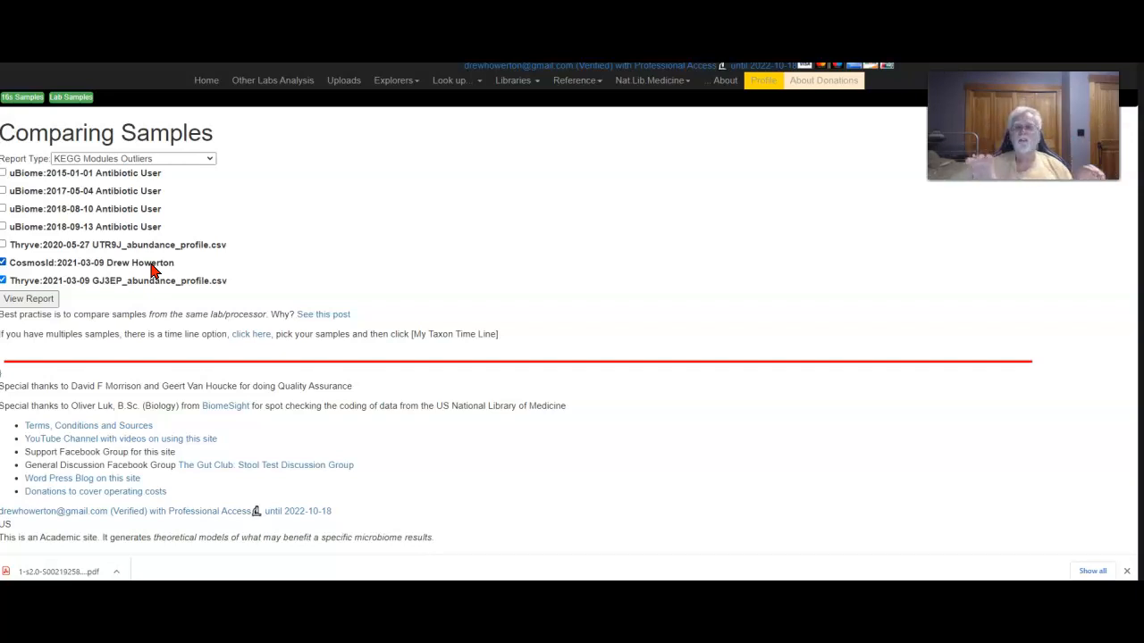
- View the Consensus Across Samples report for the selected CosmosId and Thryve samples, limiting suggestions to confidence above 0.5
click(212, 159)
click(199, 172)
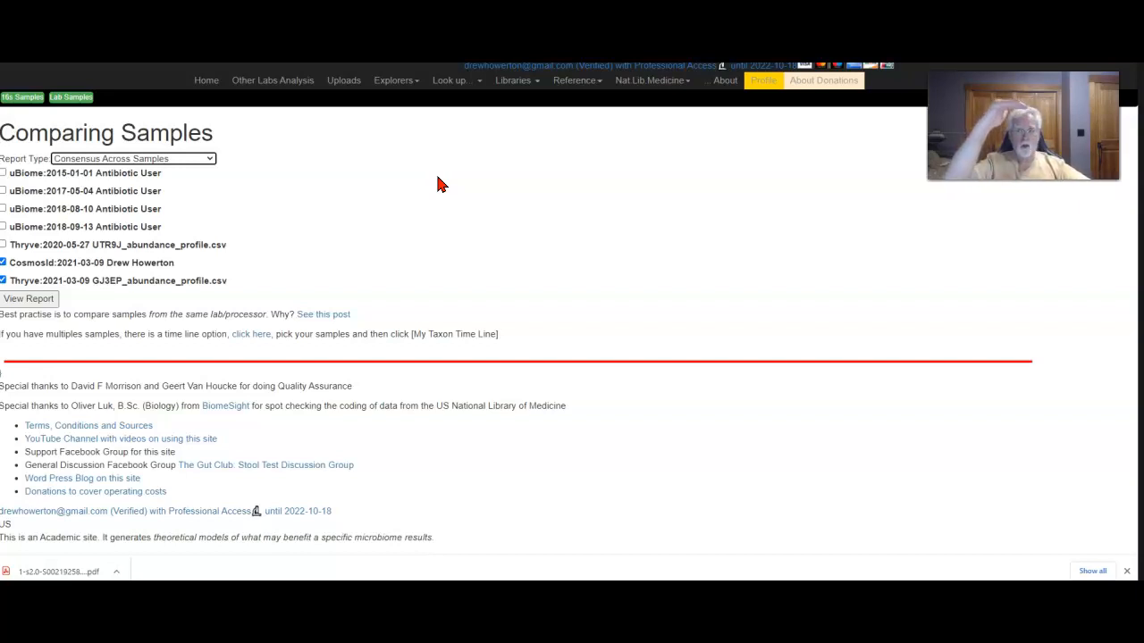
click(51, 301)
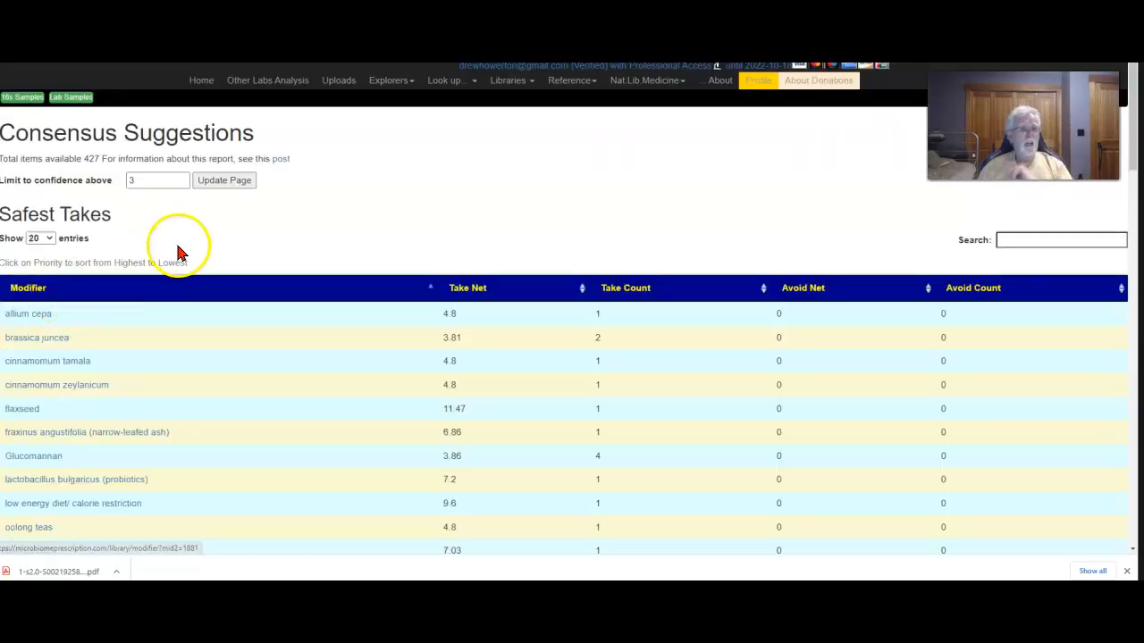
double_click(163, 182)
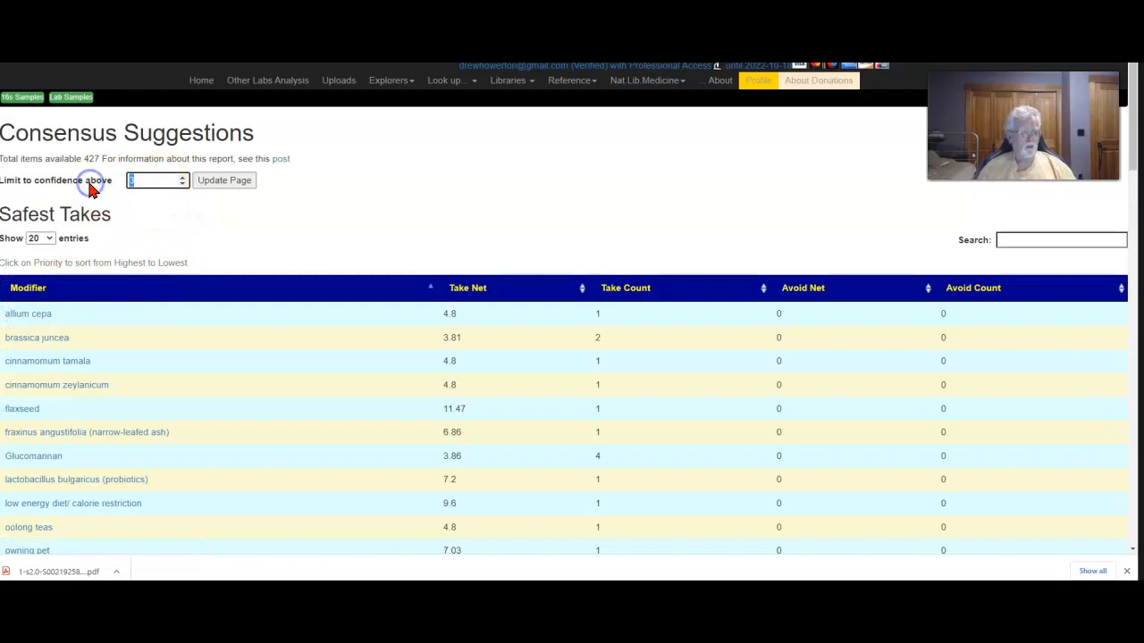
text(5)
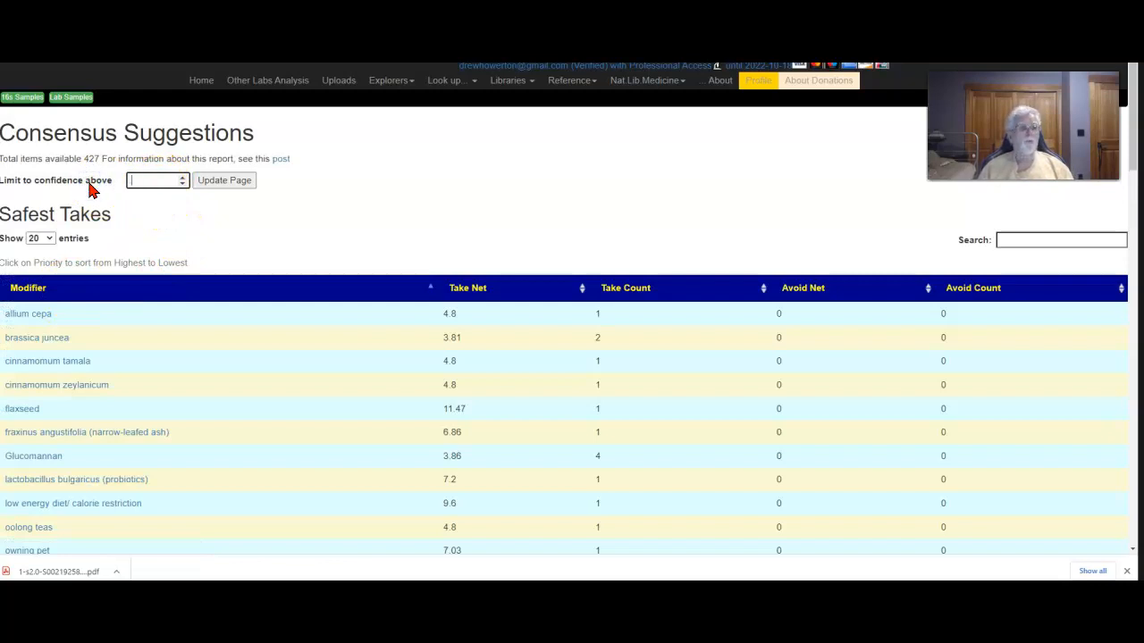
click(234, 182)
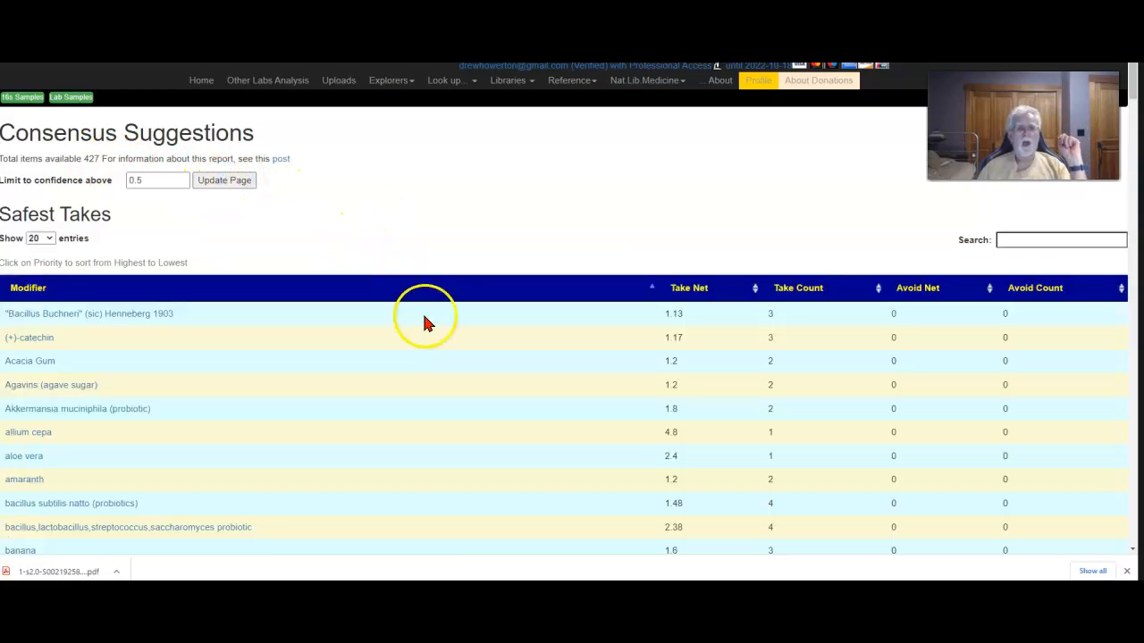
- Sort Safest Takes by highest Take Count, look through the modifiers, and re-sort them by highest Take Net
click(790, 290)
click(790, 290)
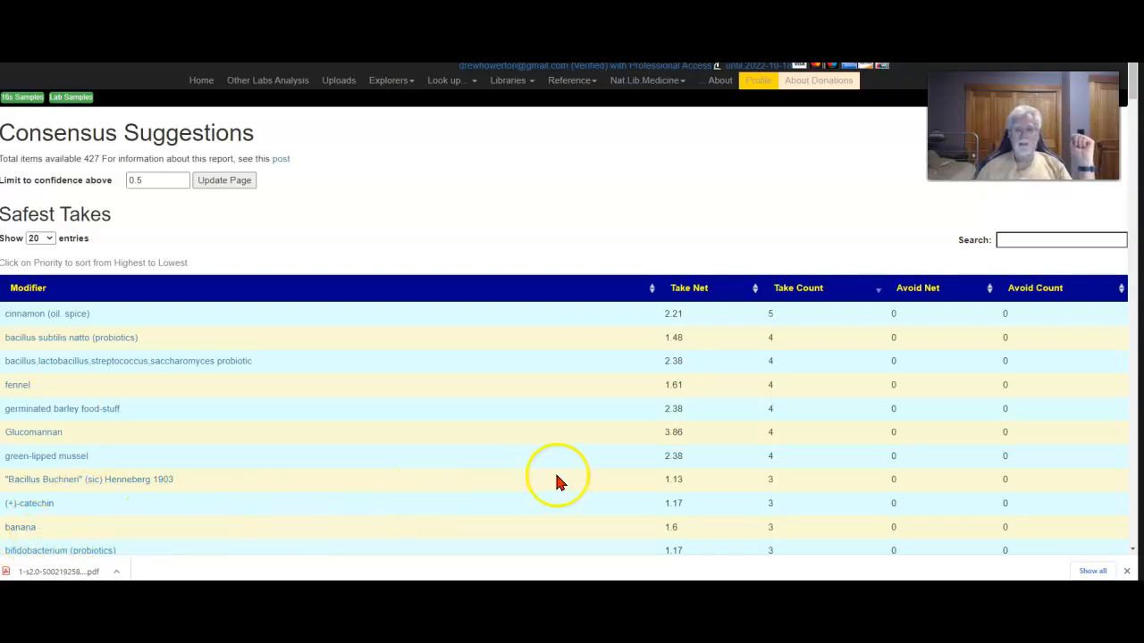
scroll(634, 514, down, 5)
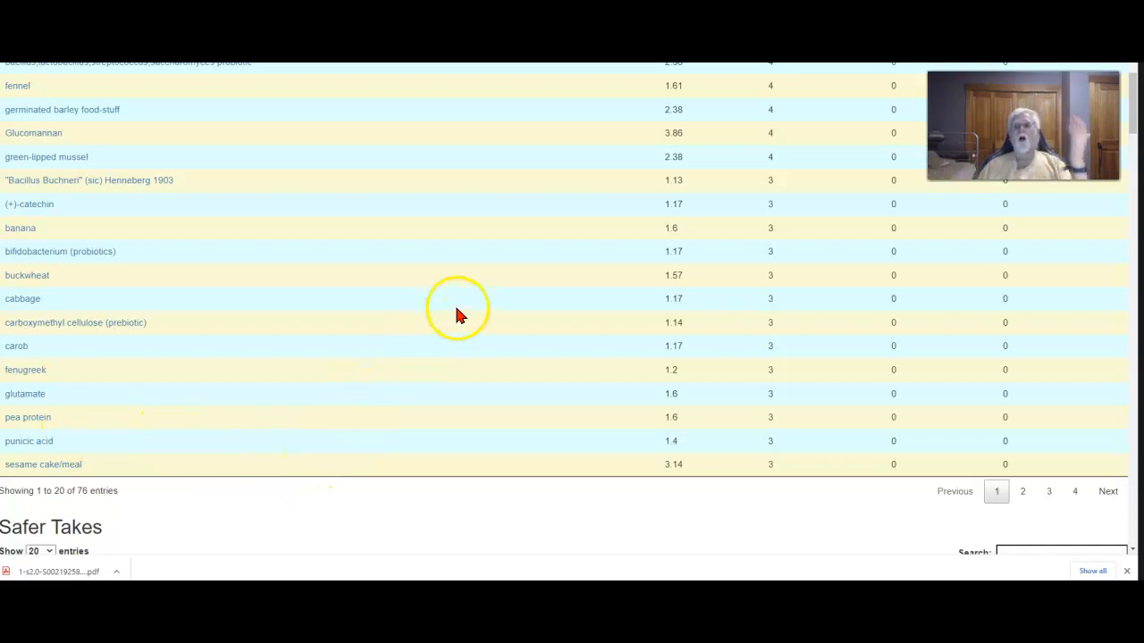
scroll(447, 308, up, 4)
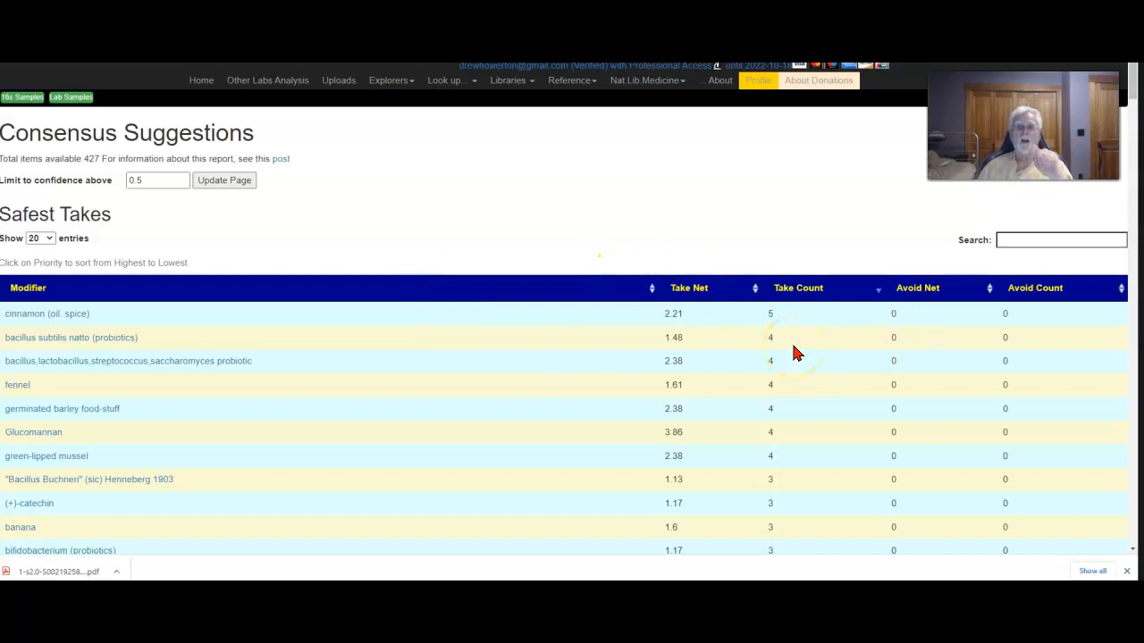
click(688, 293)
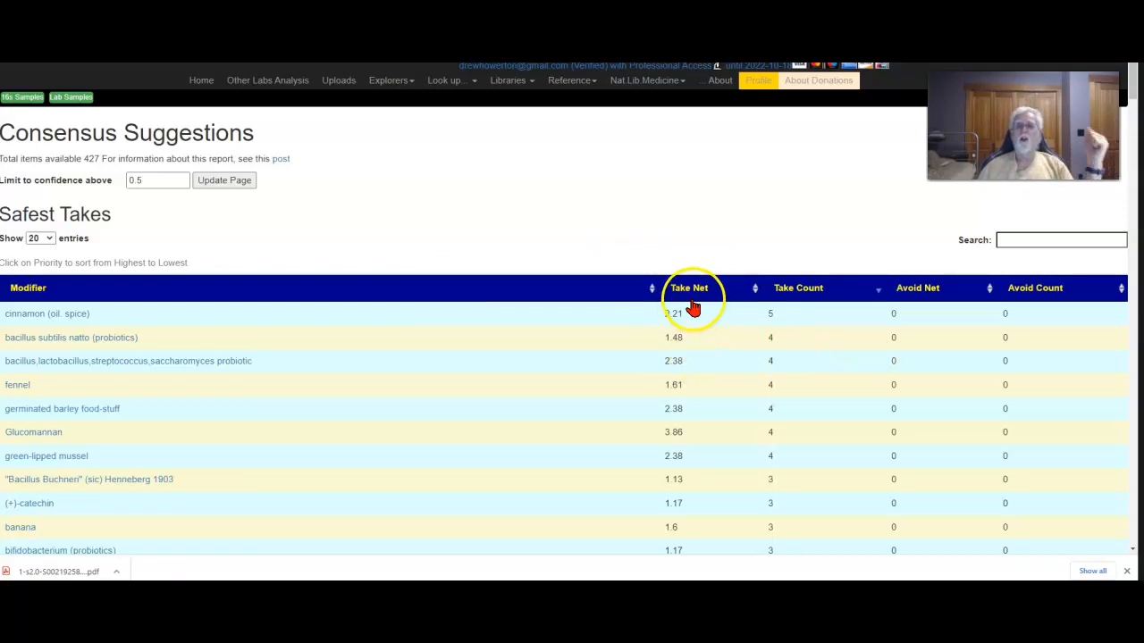
click(681, 296)
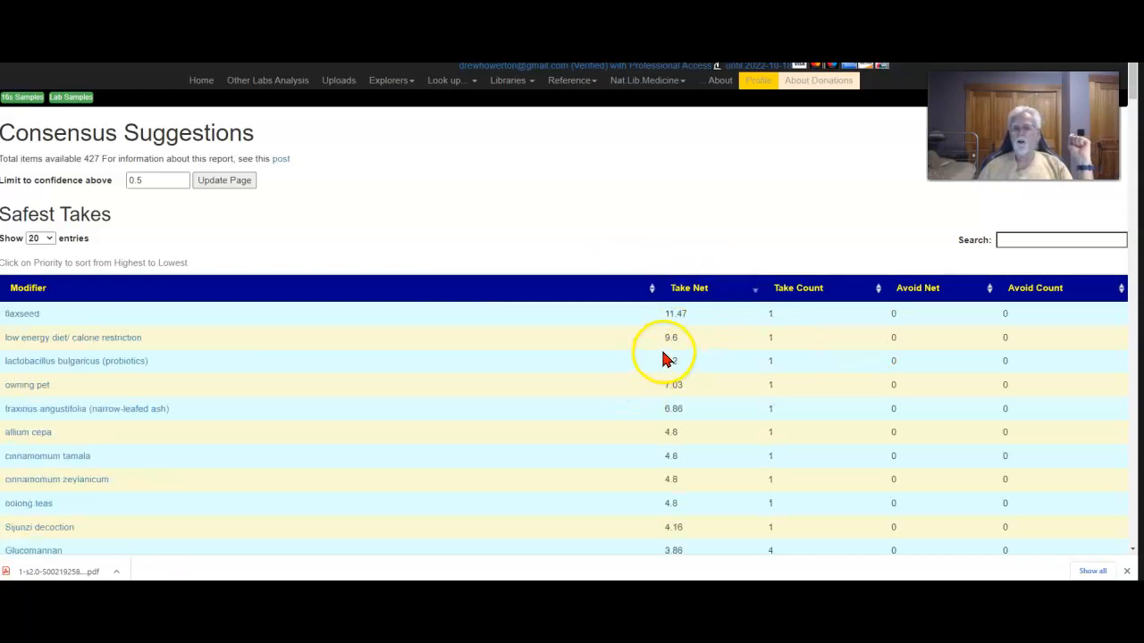
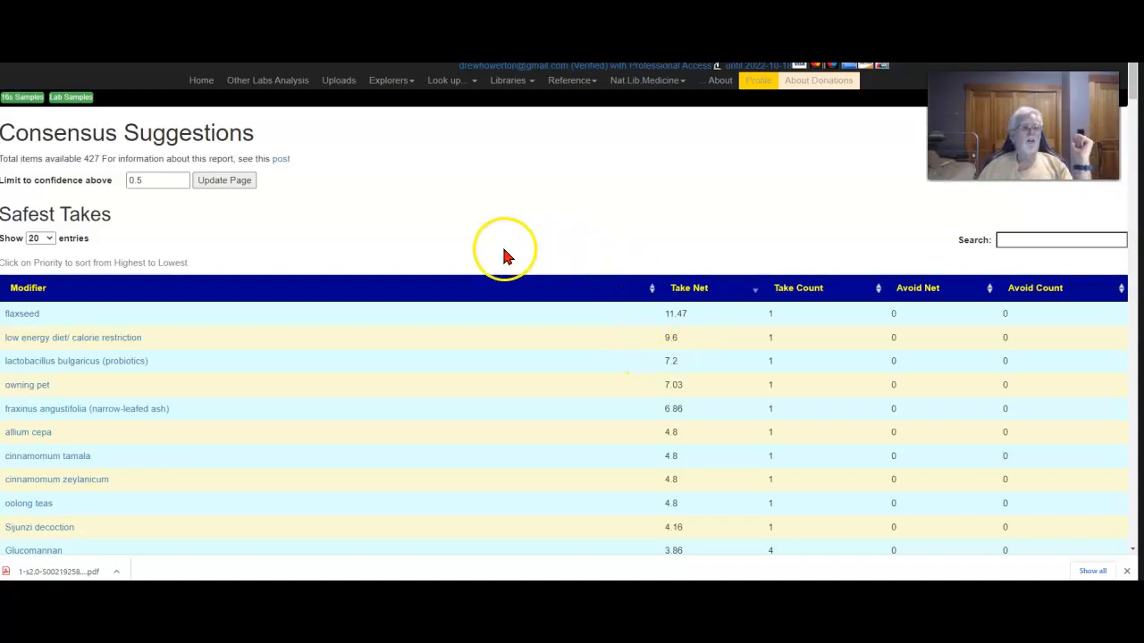
- Return to the available 16s samples and open Advance Suggestions for the CosmosId 2021-03-09 sample
click(27, 98)
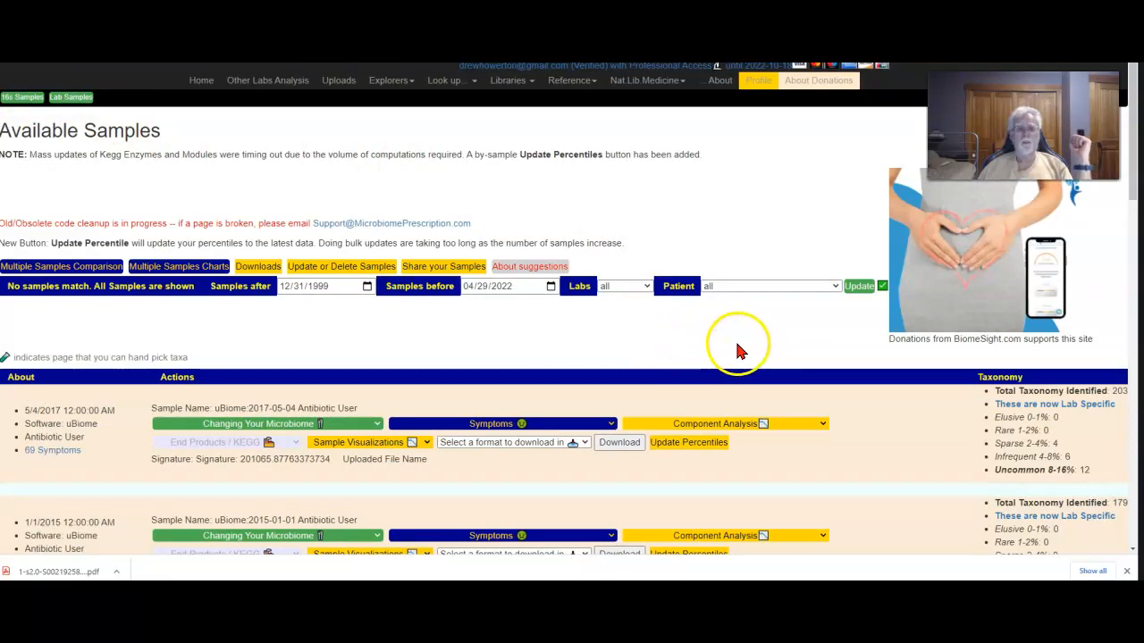
scroll(736, 351, down, 3)
scroll(736, 351, down, 3)
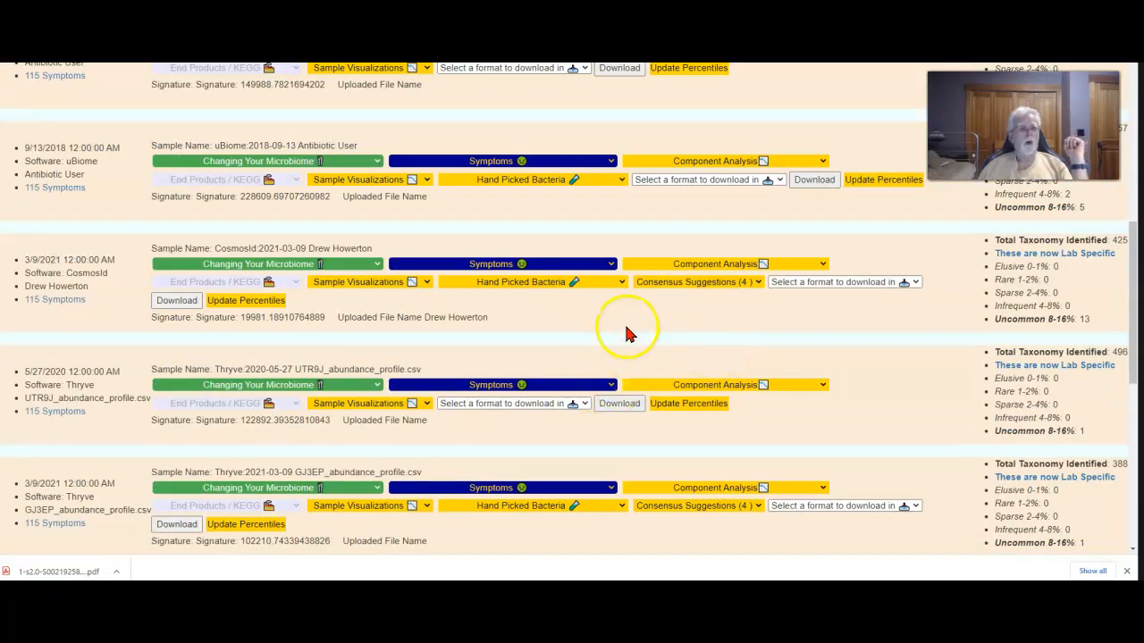
click(221, 271)
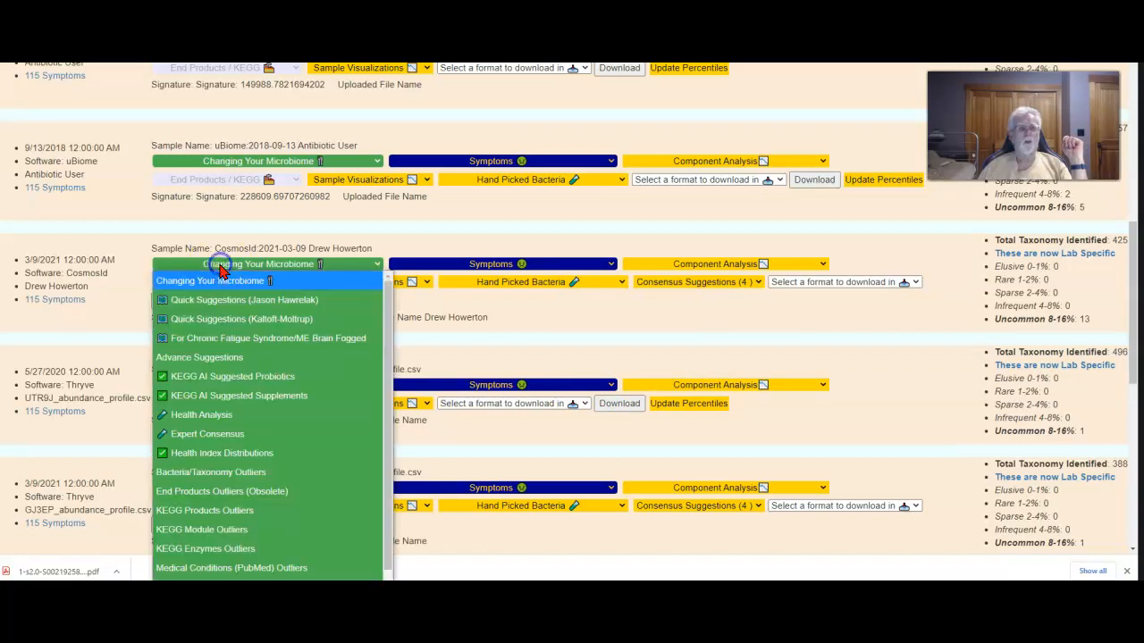
click(217, 362)
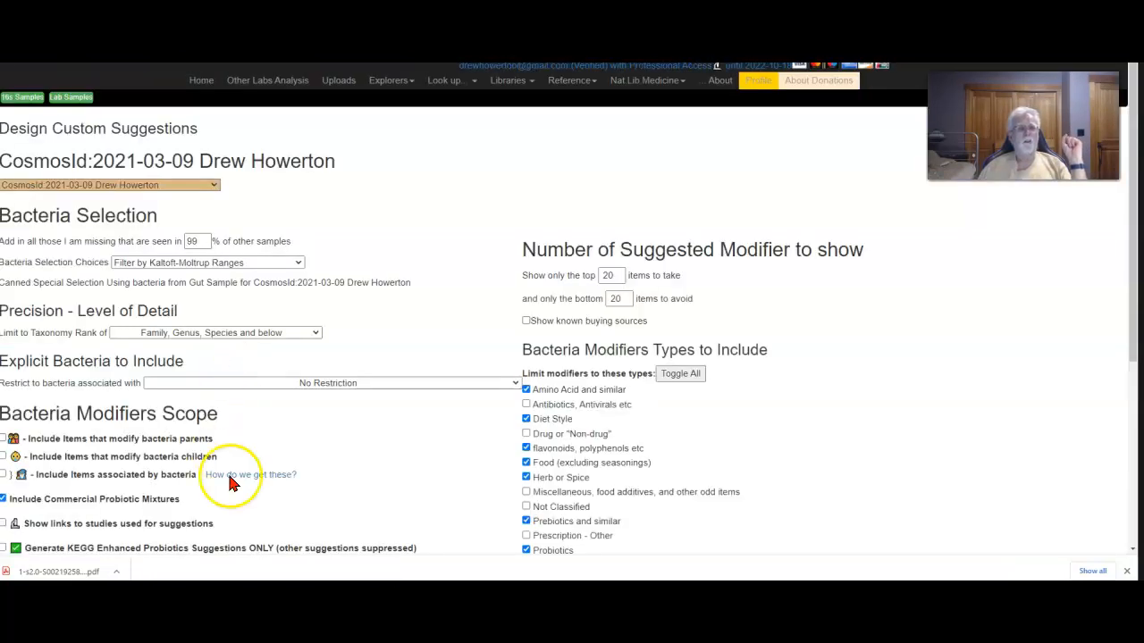
- Include links to the studies used and show the custom suggestions in a new window
click(8, 524)
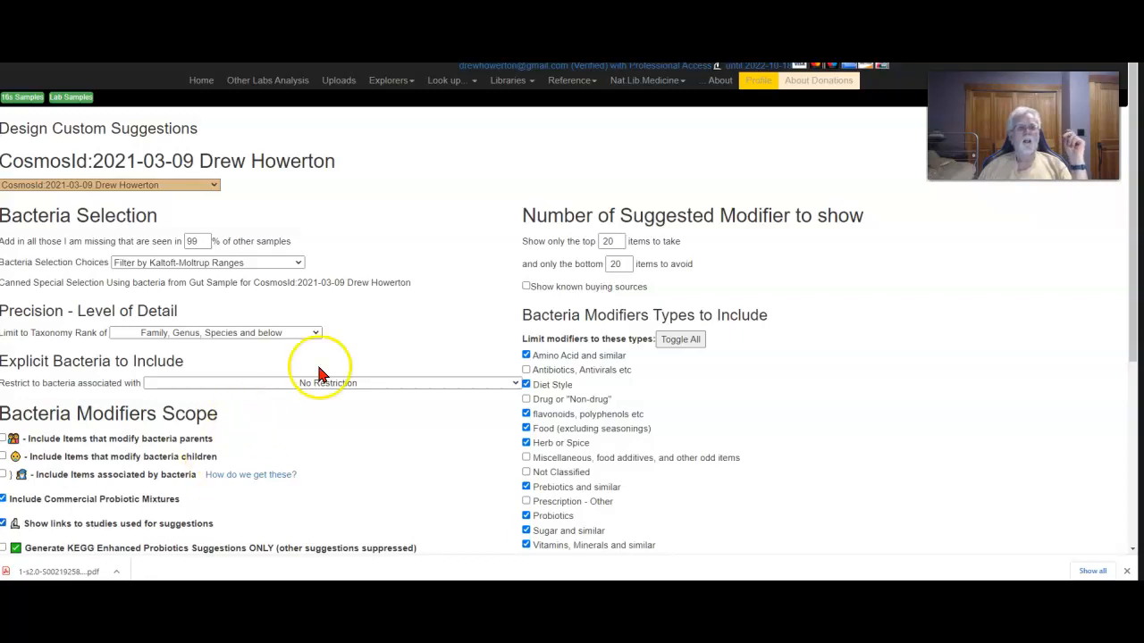
scroll(344, 536, down, 3)
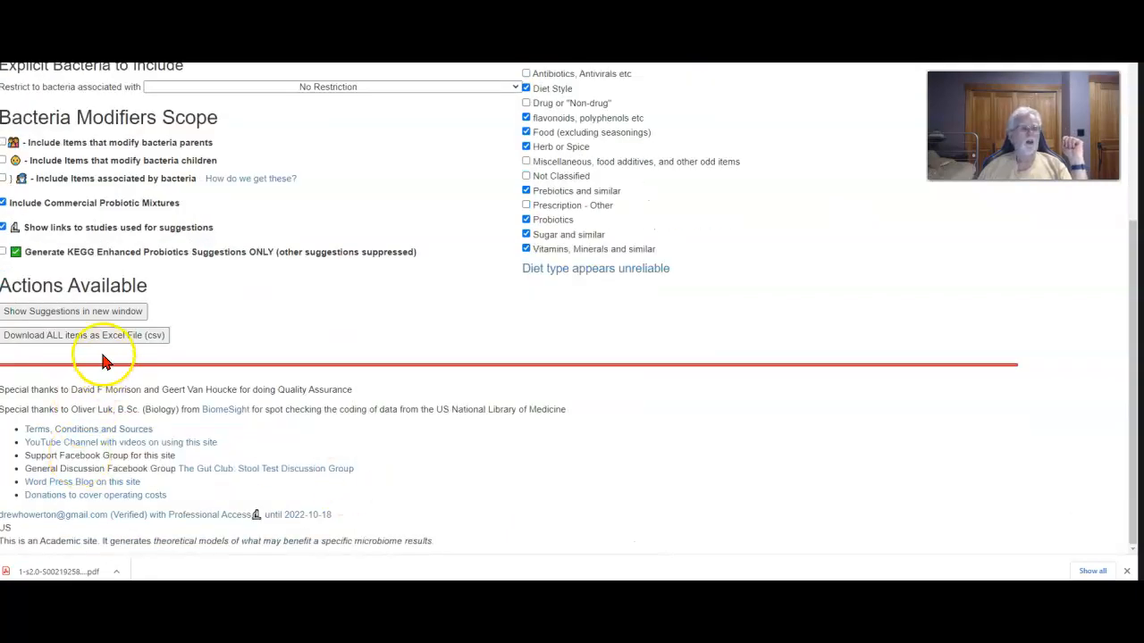
click(97, 312)
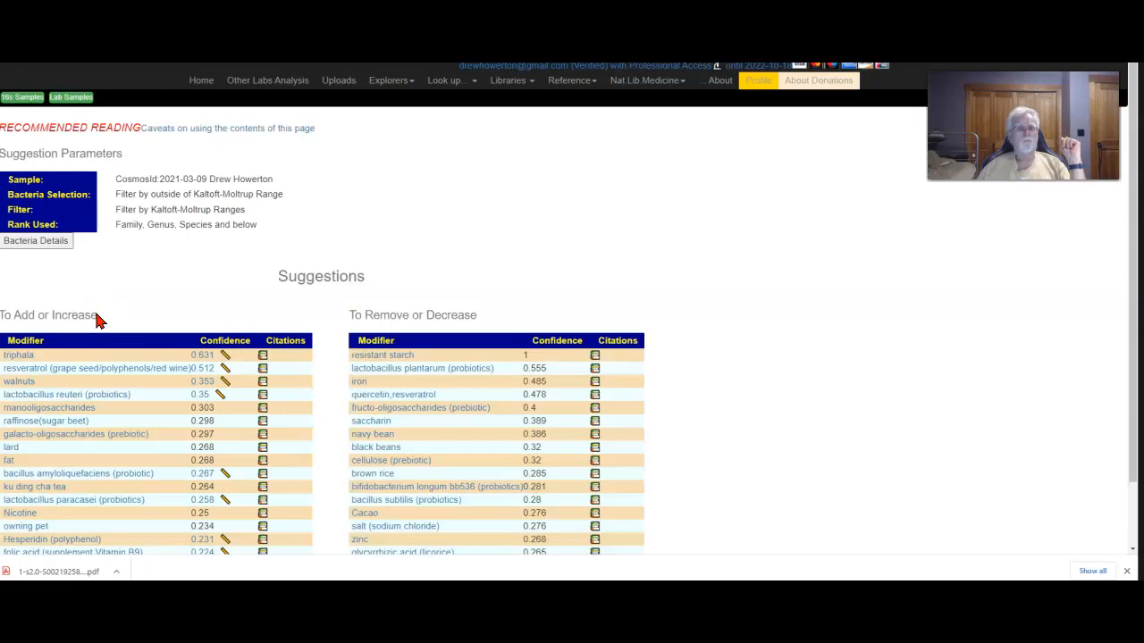
- Open the dosage information for triphala, review the studies and daily dosages, and return to the suggestions
right_click(225, 357)
click(263, 367)
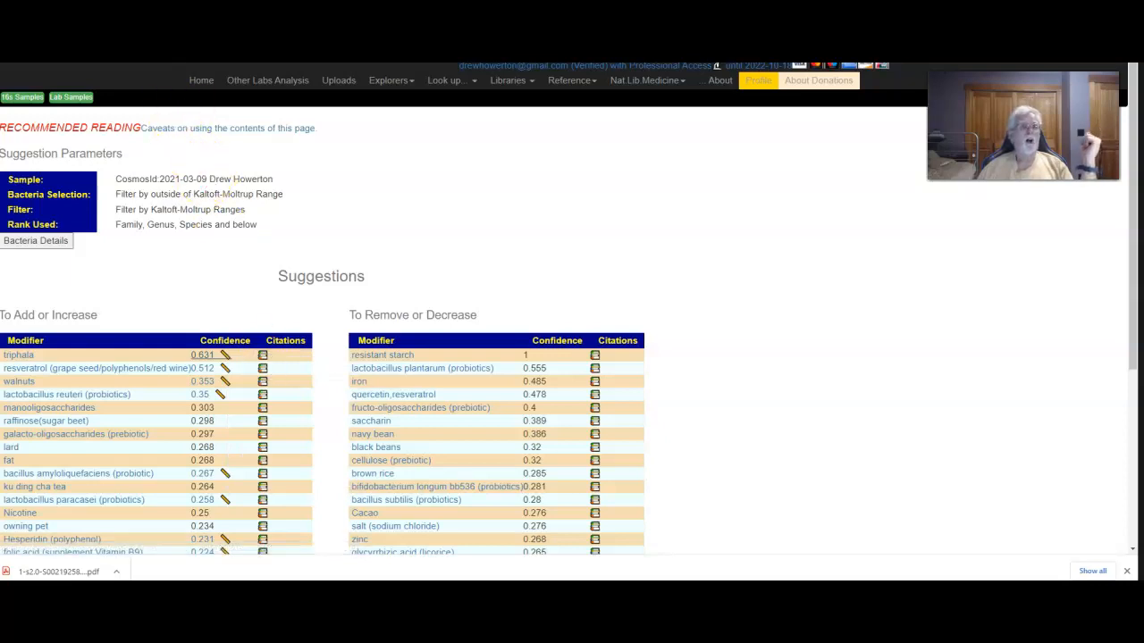
click(291, 41)
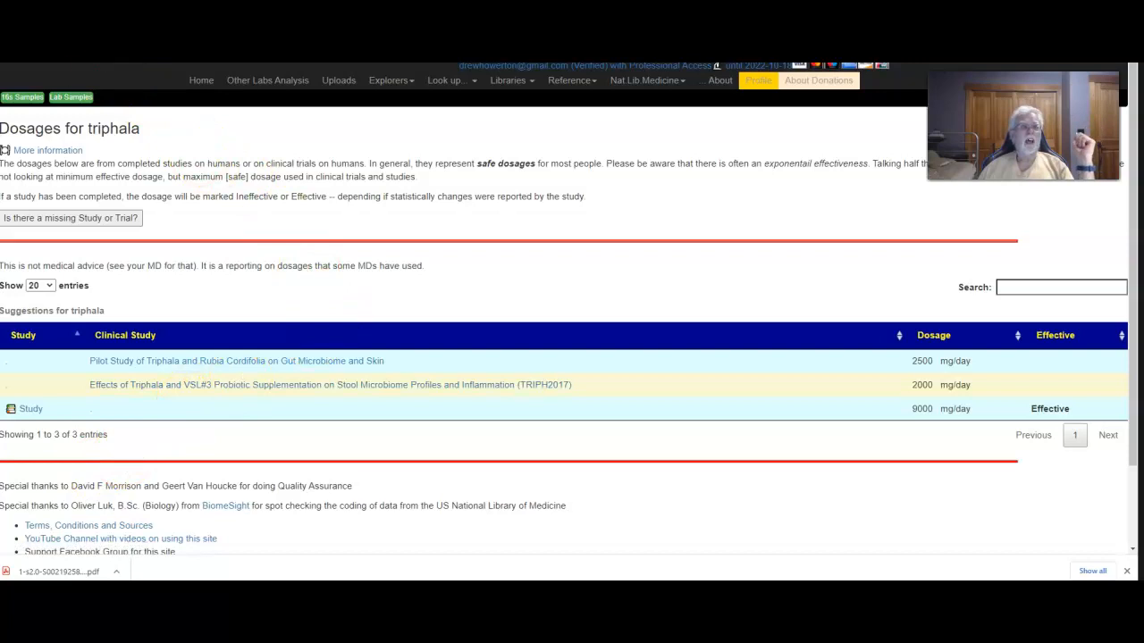
key(ctrl+w)
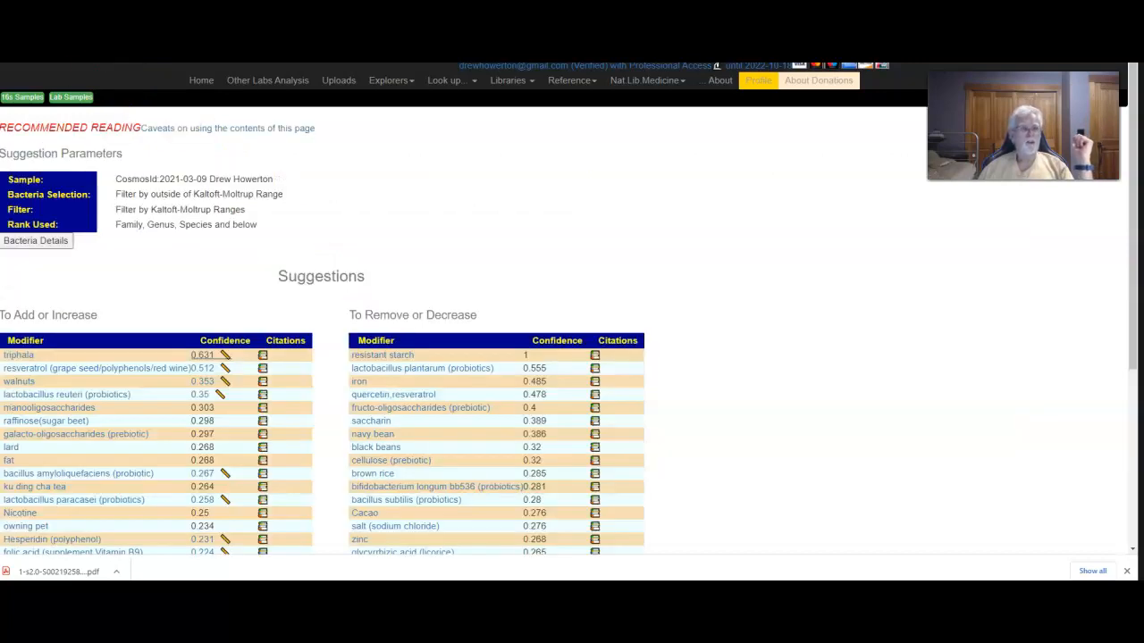
- Open the citations behind the triphala suggestion, show 200 entries, and examine which bacteria it decreases
click(265, 357)
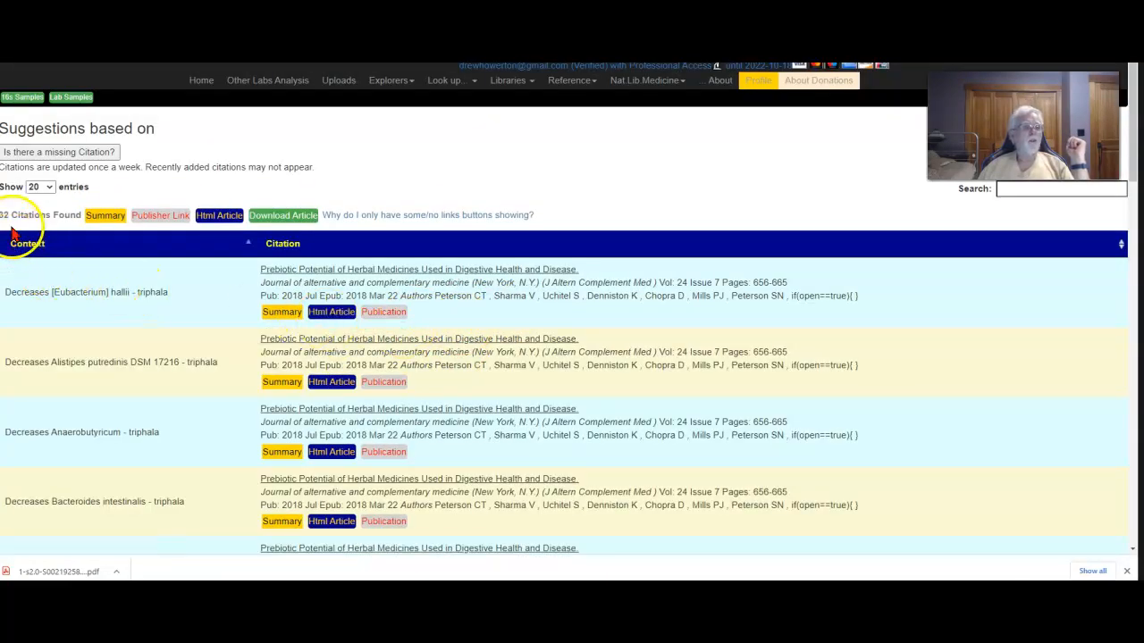
click(40, 186)
click(34, 252)
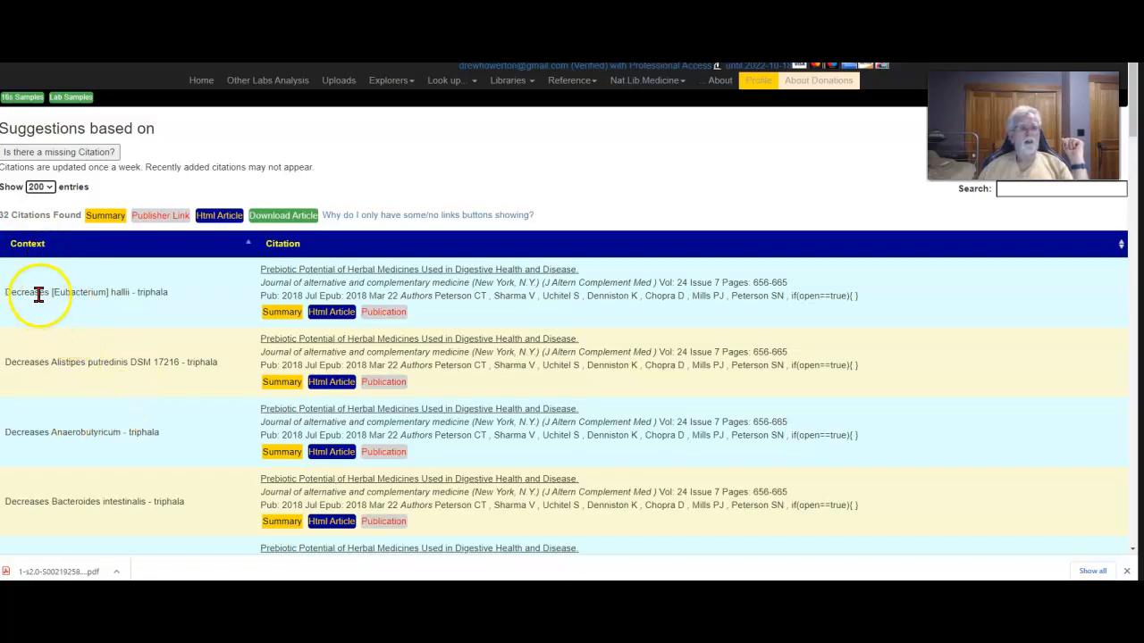
click(83, 362)
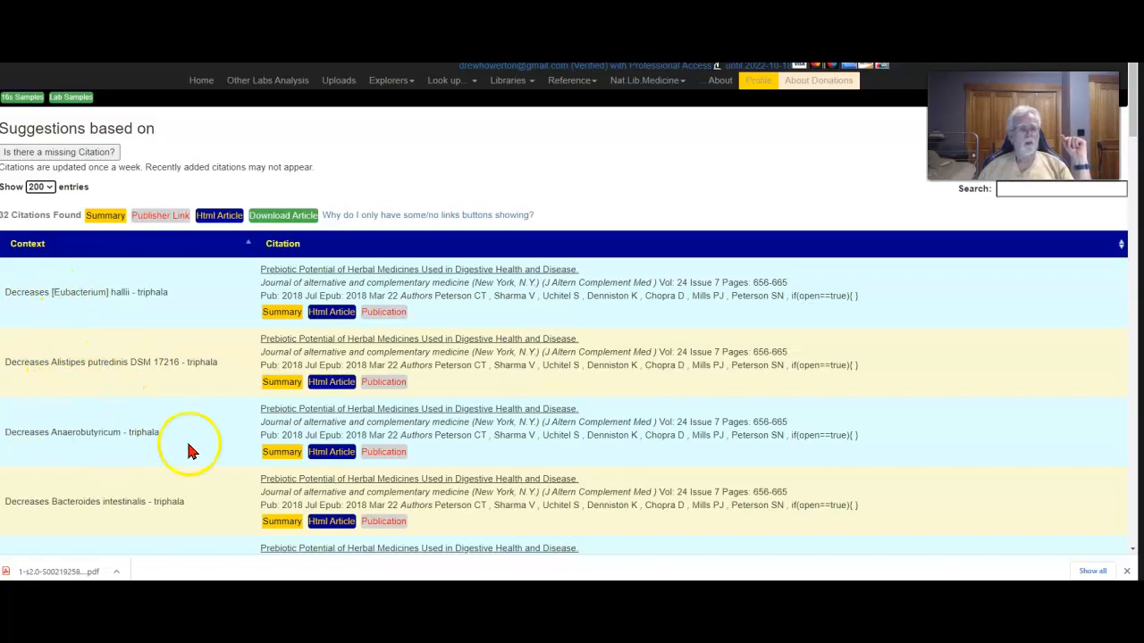
- Review the full list of triphala citations, examining which bacteria it increases as well as those it decreases
scroll(229, 436, down, 5)
scroll(229, 438, down, 5)
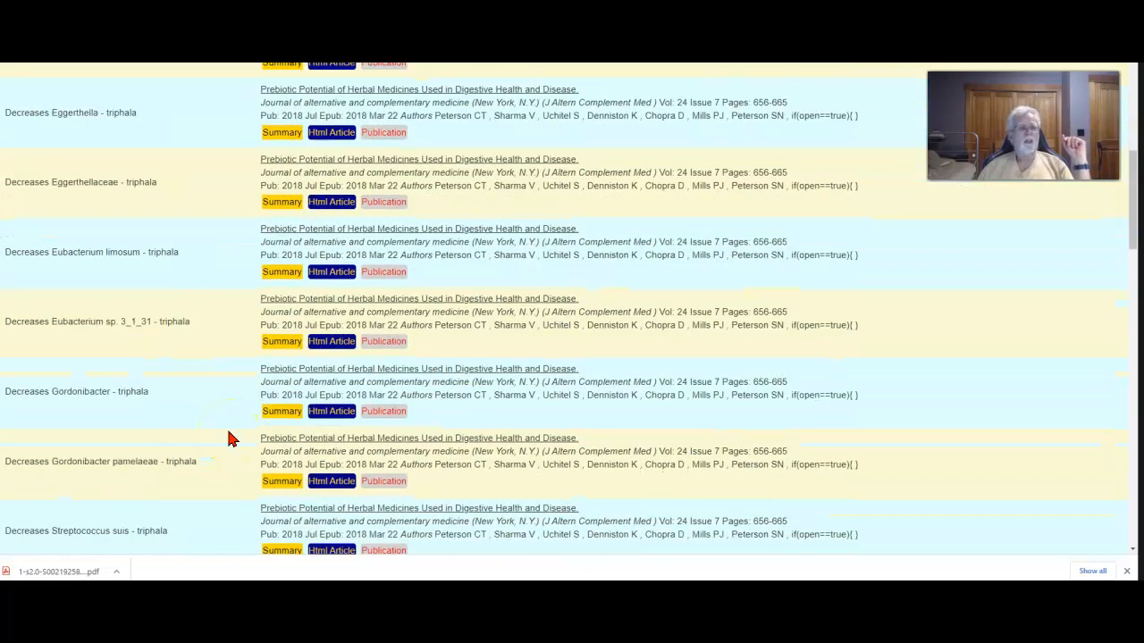
scroll(229, 438, down, 9)
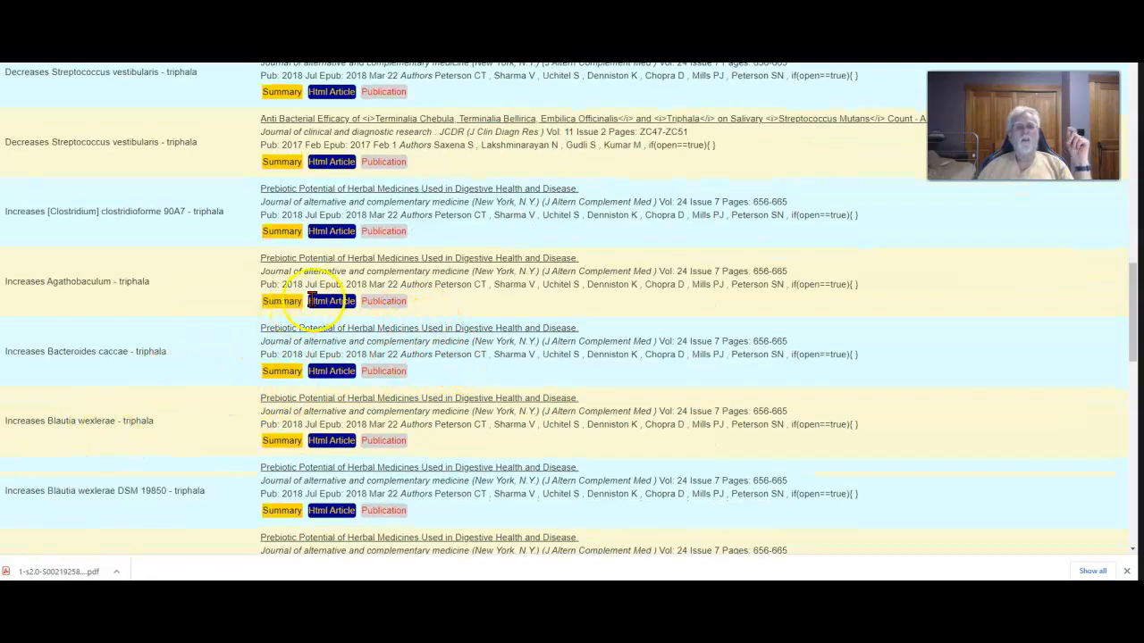
scroll(700, 397, down, 3)
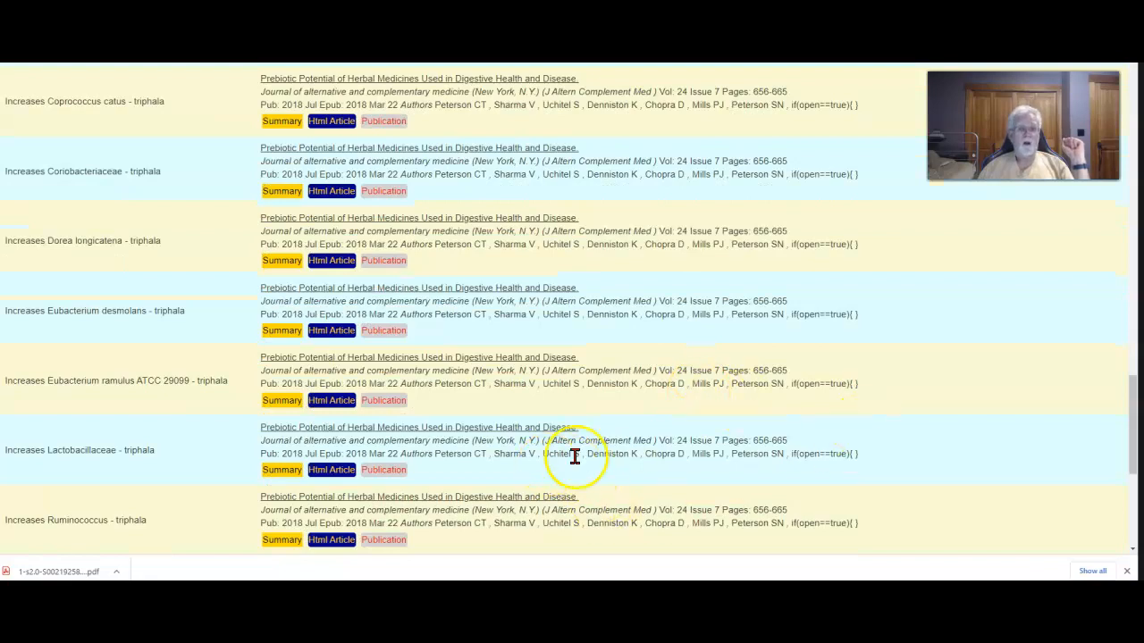
scroll(834, 464, down, 3)
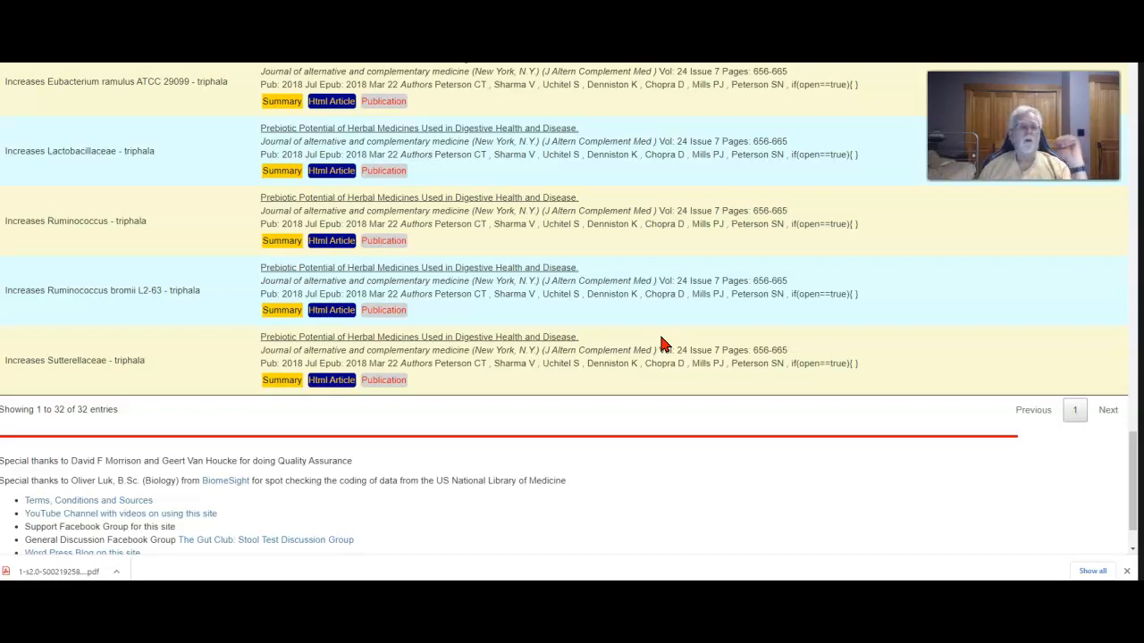
scroll(613, 299, up, 6)
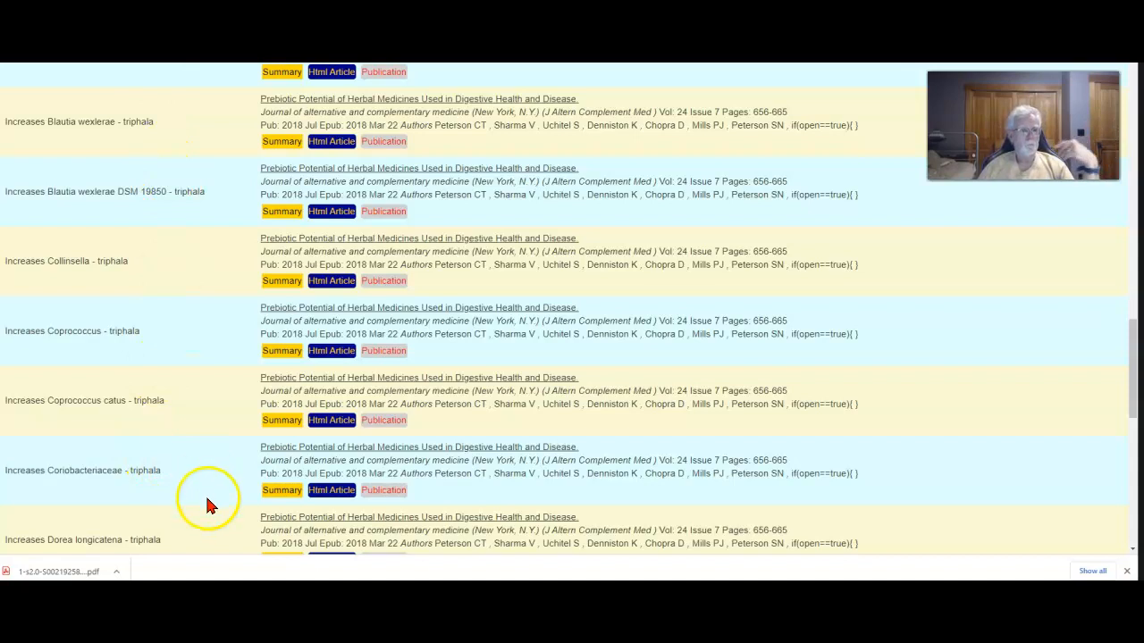
scroll(200, 492, up, 7)
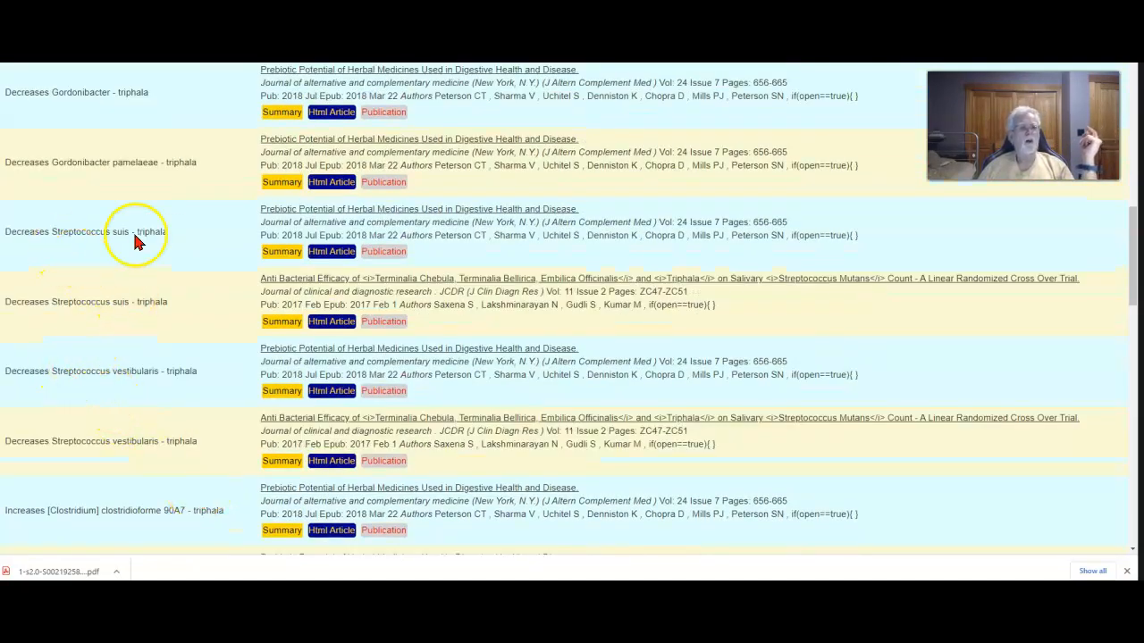
key(Home)
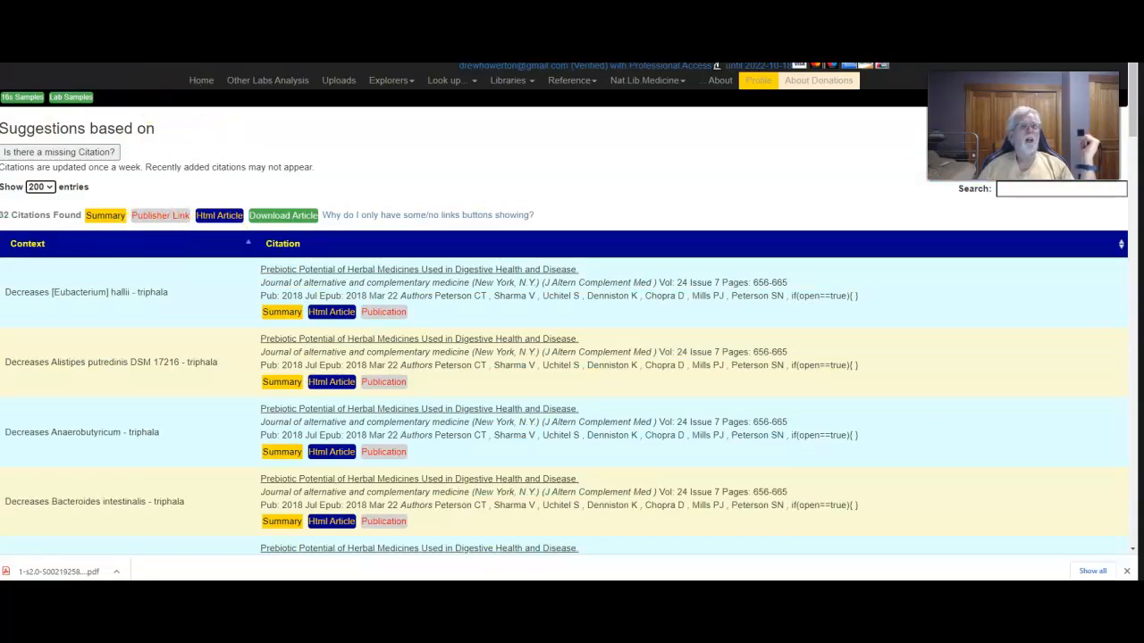
- Return to the custom suggestions and show the bacteria details, examining which bacteria are rated too high or too low
key(alt+Left)
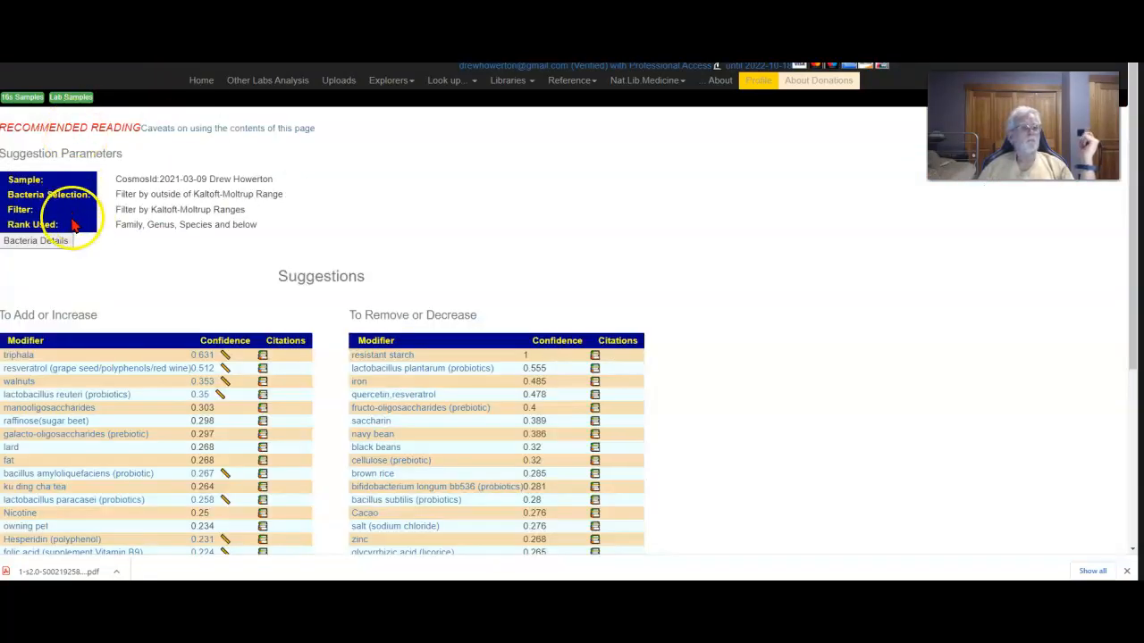
click(36, 241)
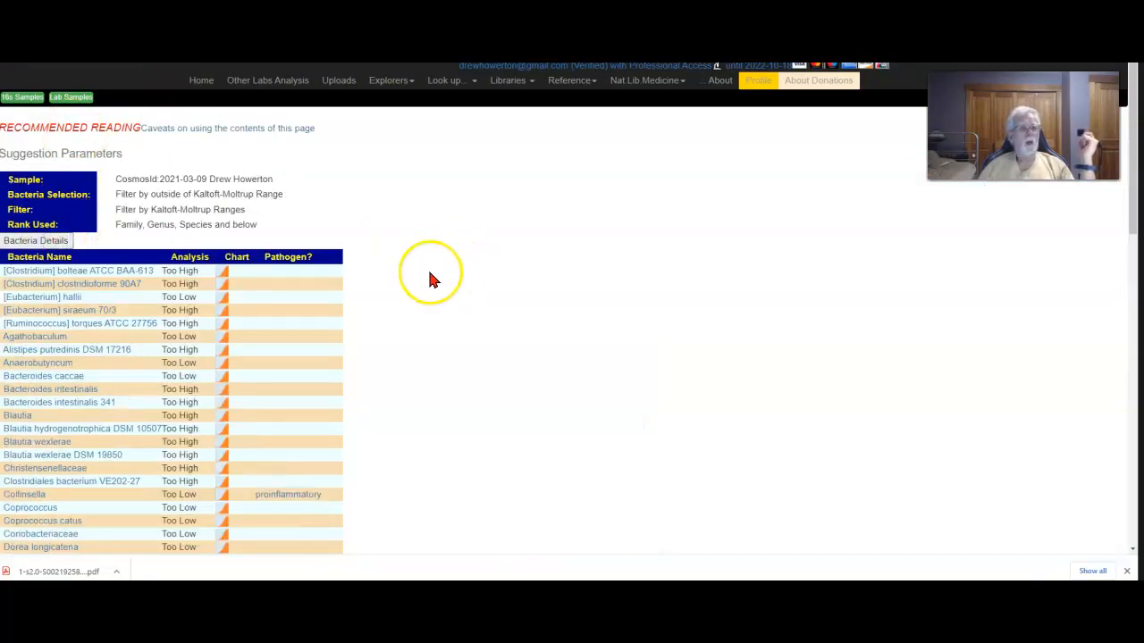
scroll(429, 277, down, 3)
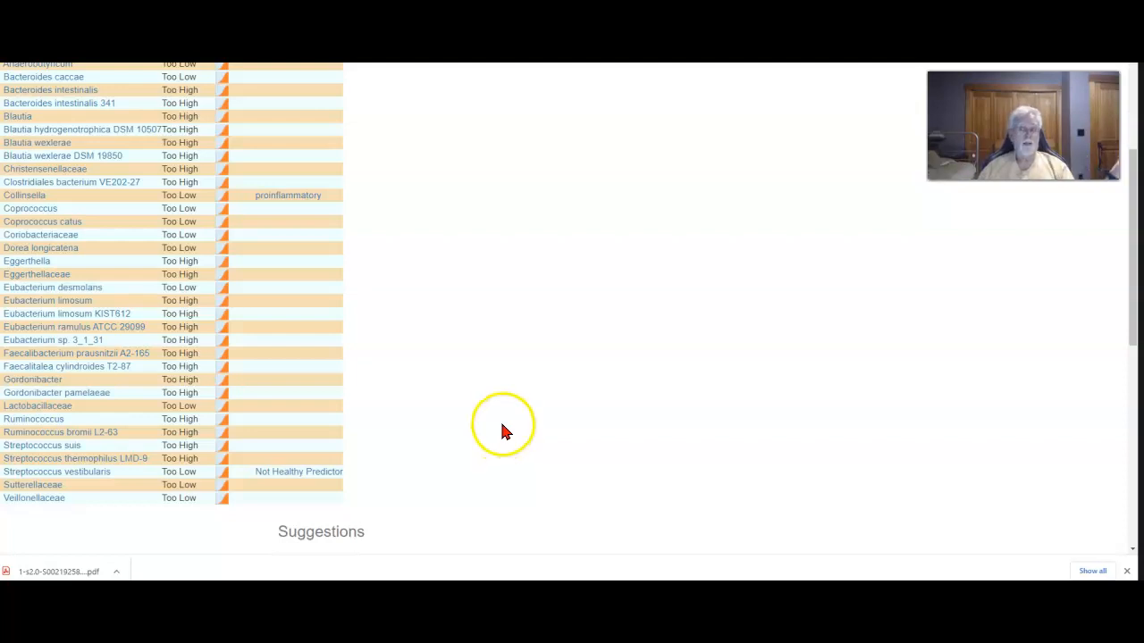
scroll(492, 415, up, 3)
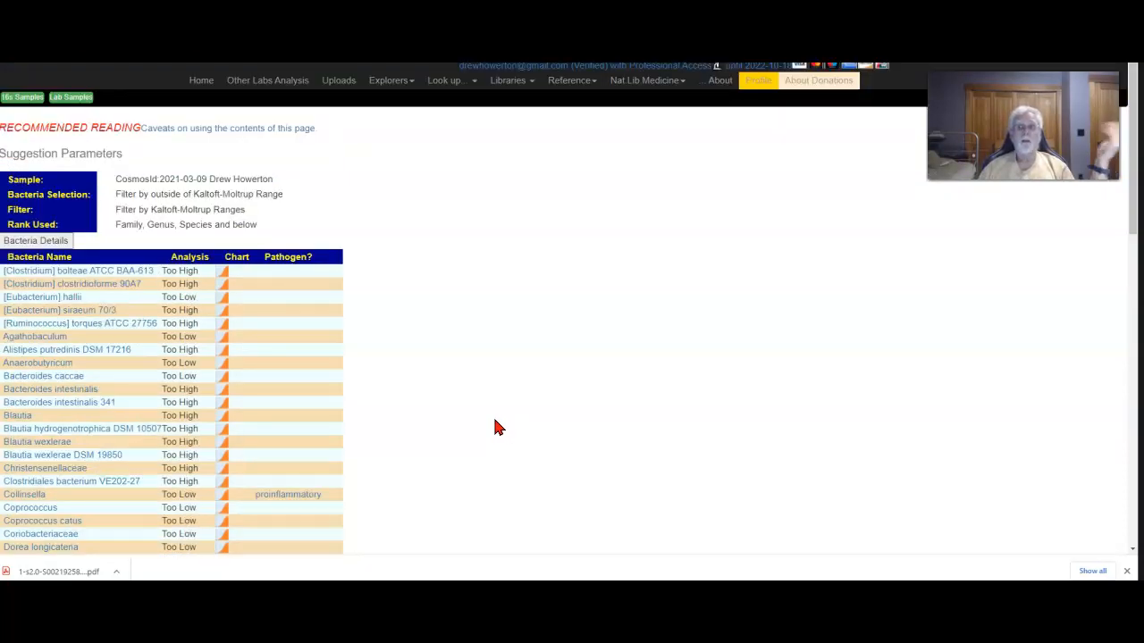